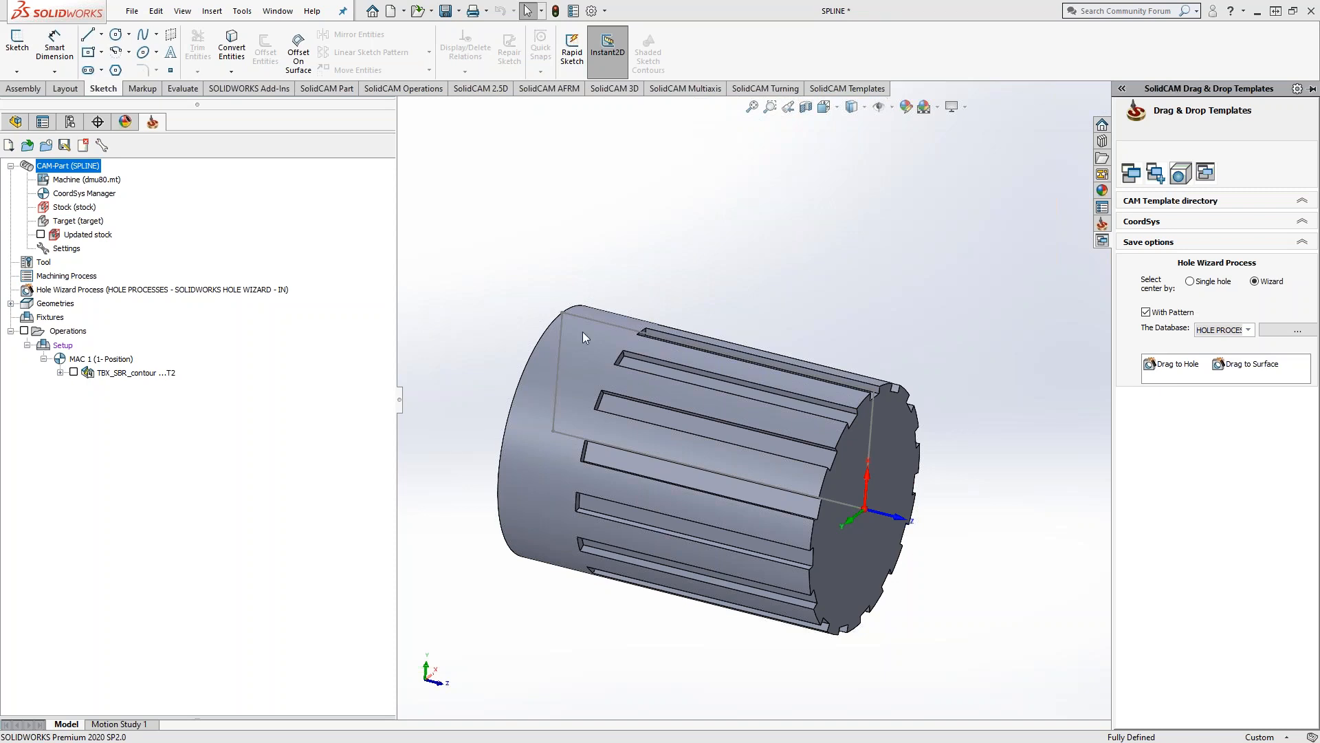
Open the TBX_SBR_contour operation for editing and choose Broaching as its toolbox cycle
{"action": "left_click", "coordinate": [523, 198]}
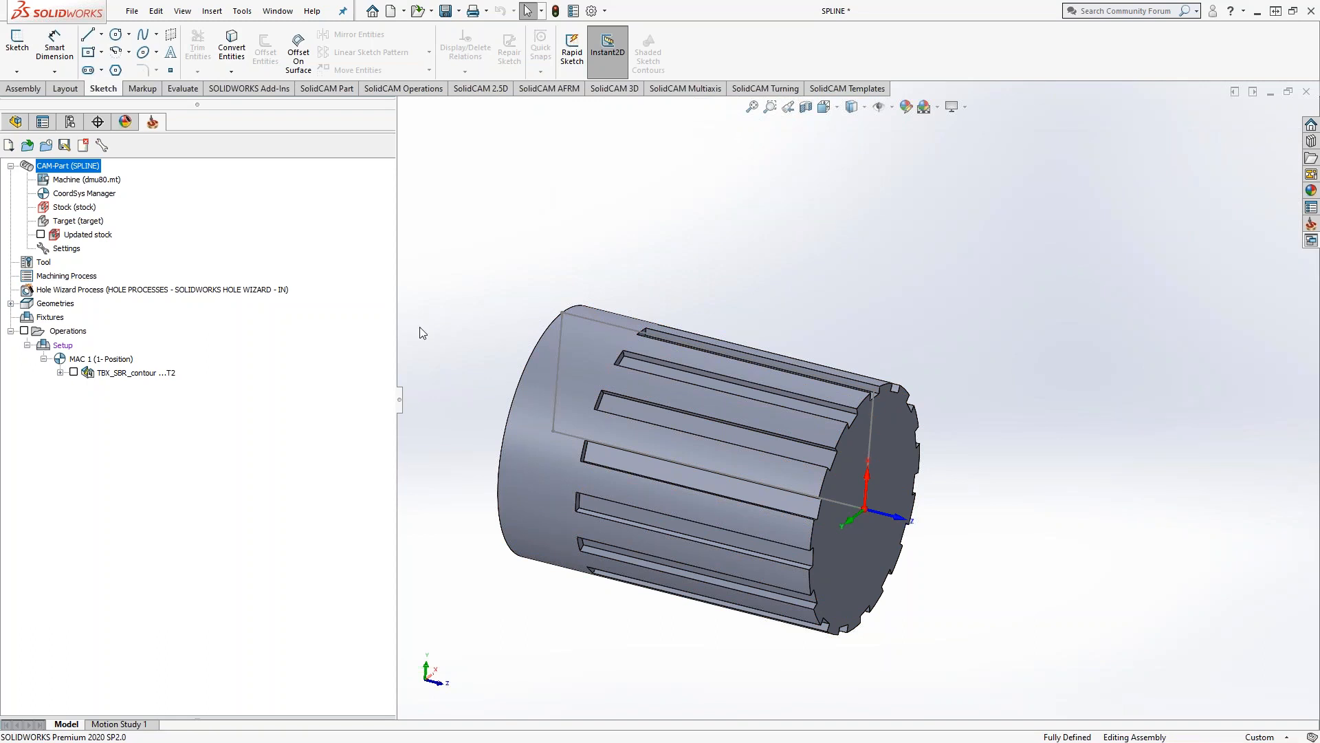
{"action": "left_click", "coordinate": [125, 374]}
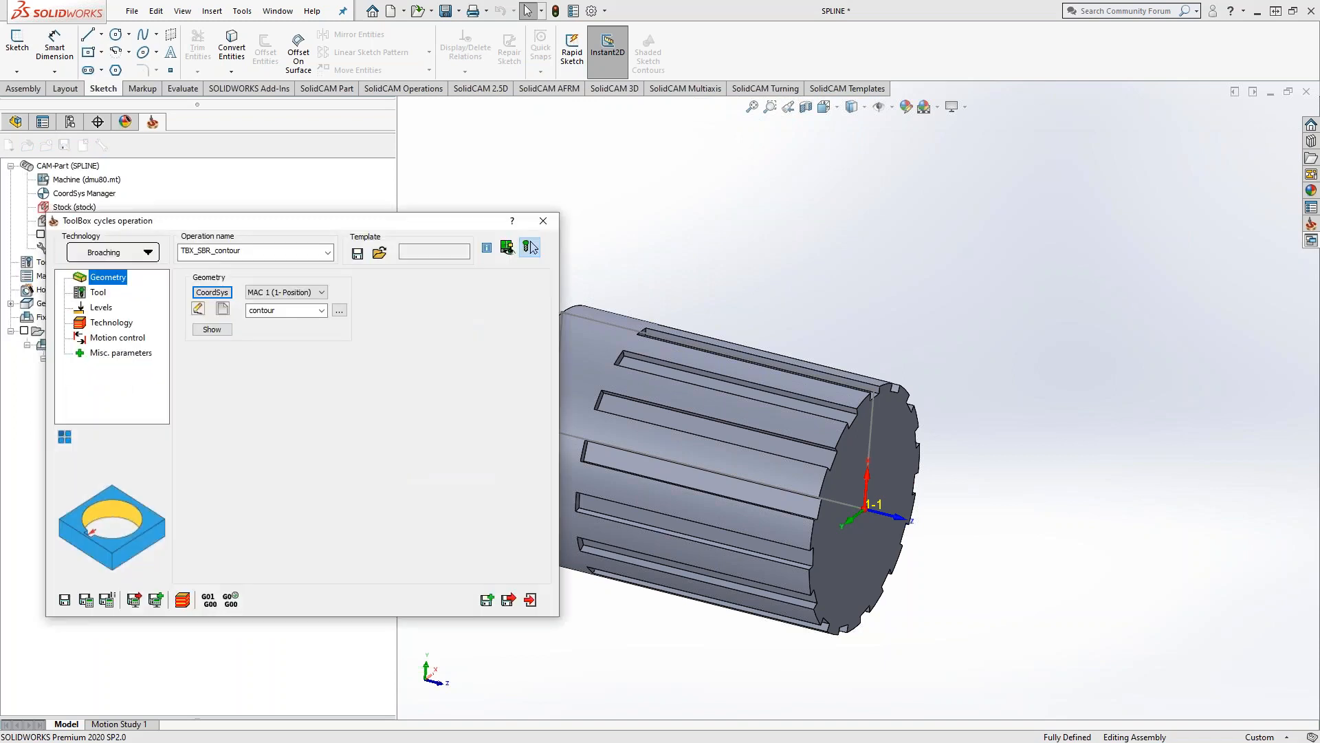
{"action": "left_click", "coordinate": [140, 255]}
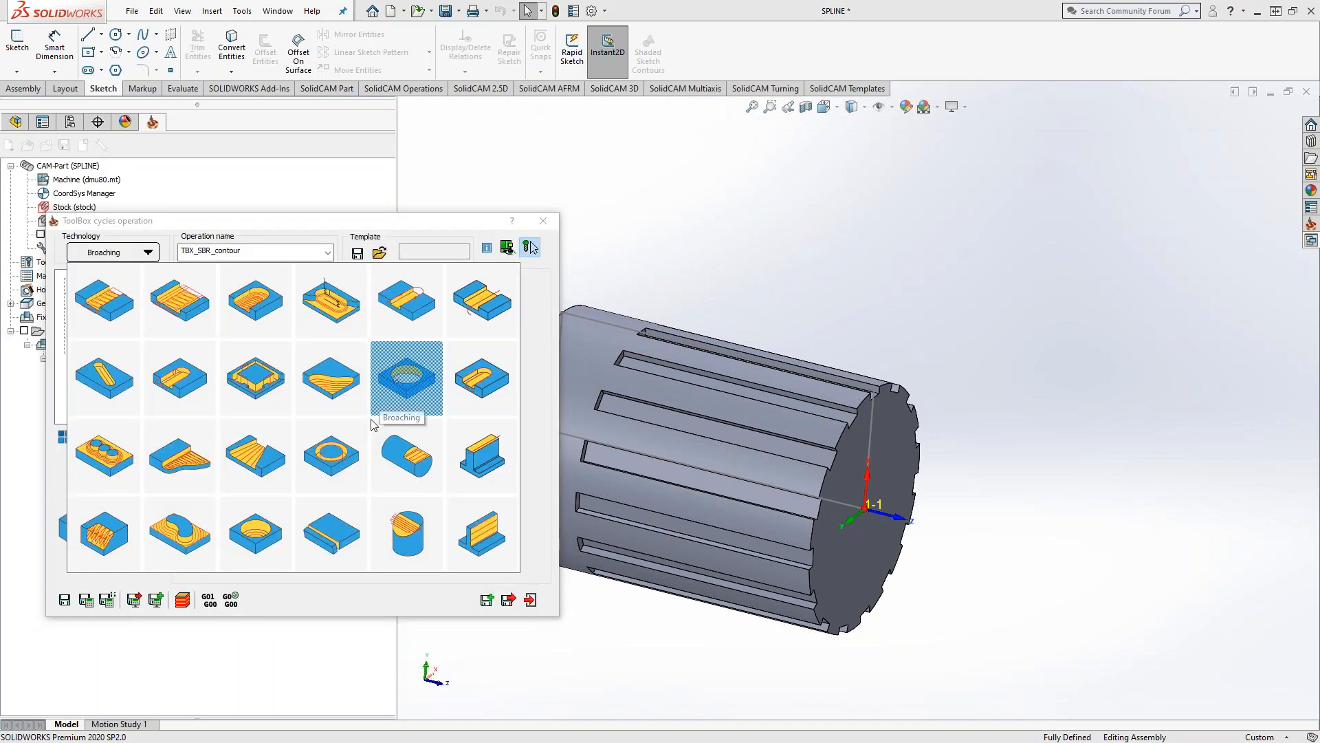
{"action": "left_click", "coordinate": [412, 396]}
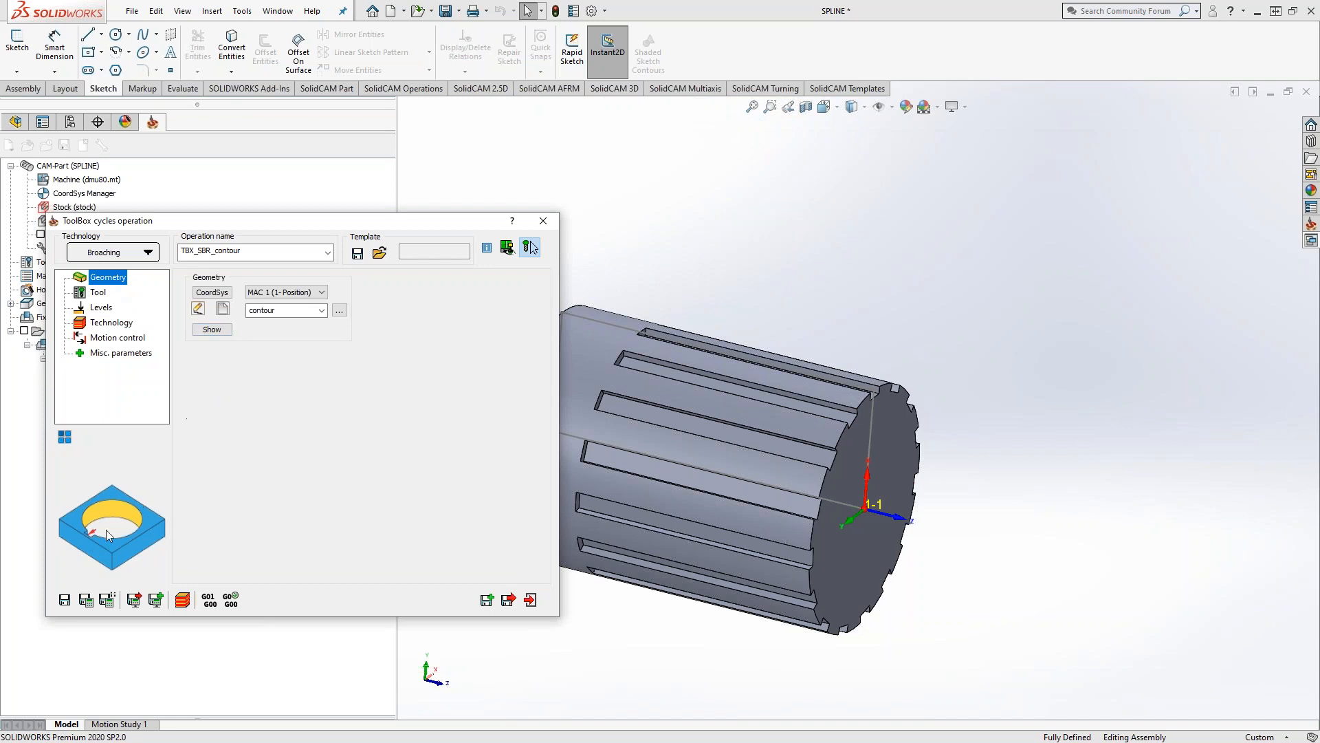
Show the operation's contour geometry on the part's slotted end face, then close the geometry display
{"action": "left_click", "coordinate": [214, 330]}
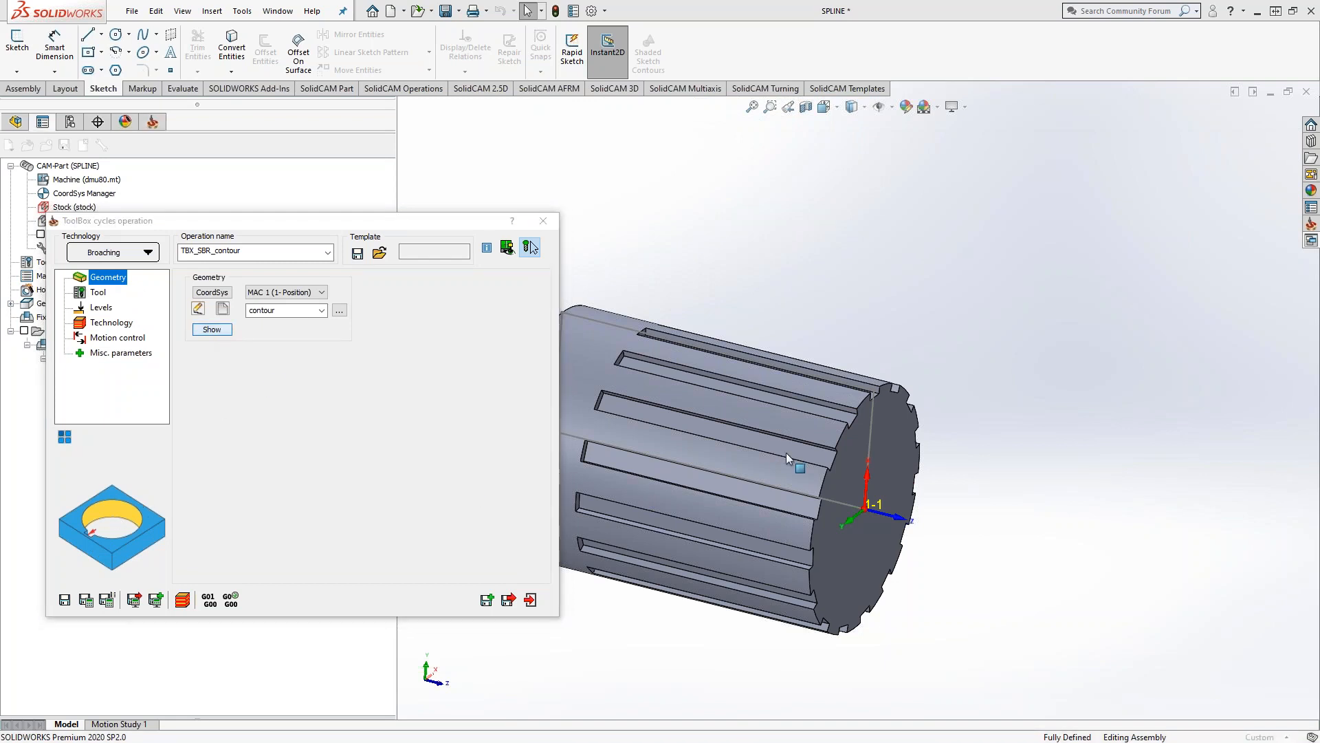
{"action": "scroll", "coordinate": [838, 415], "scroll_direction": "down", "scroll_amount": 8}
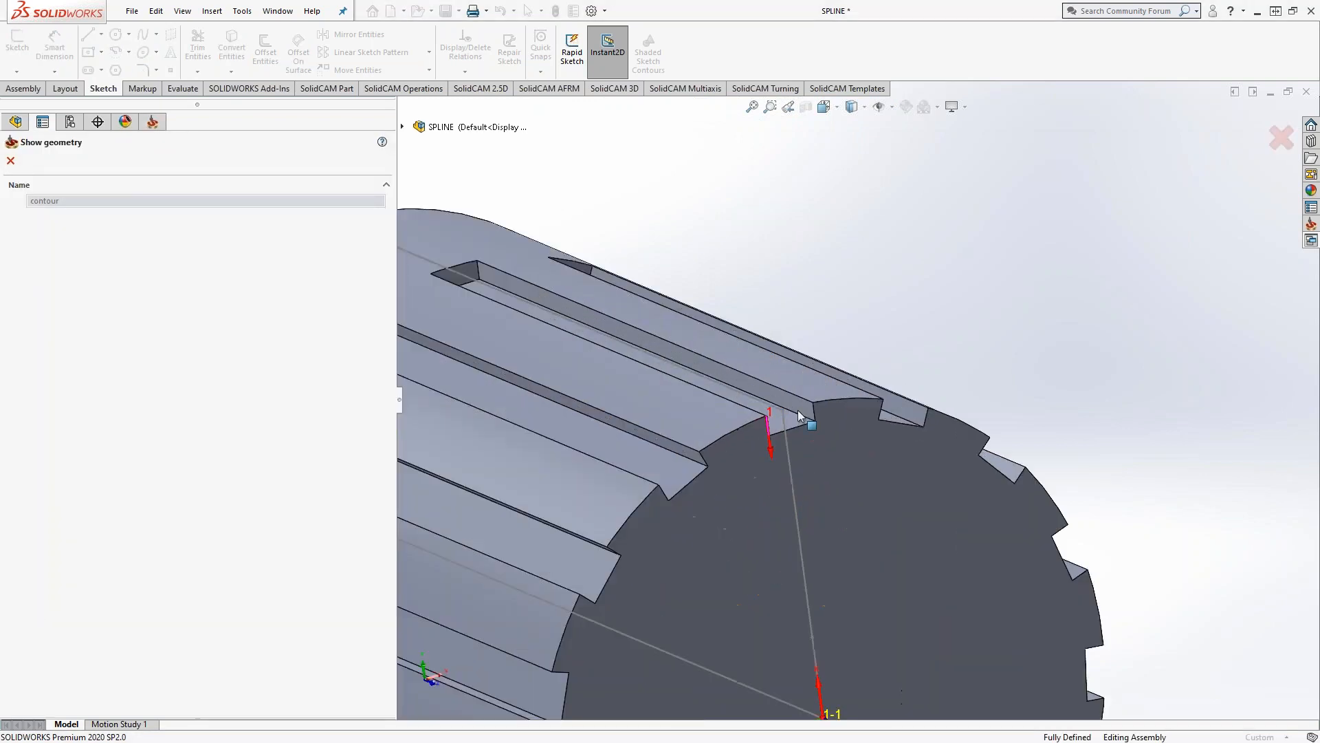
{"action": "left_click", "coordinate": [10, 160]}
Review the broaching operation's tool settings and compare the displayed tool with the splined part
{"action": "left_click", "coordinate": [97, 293]}
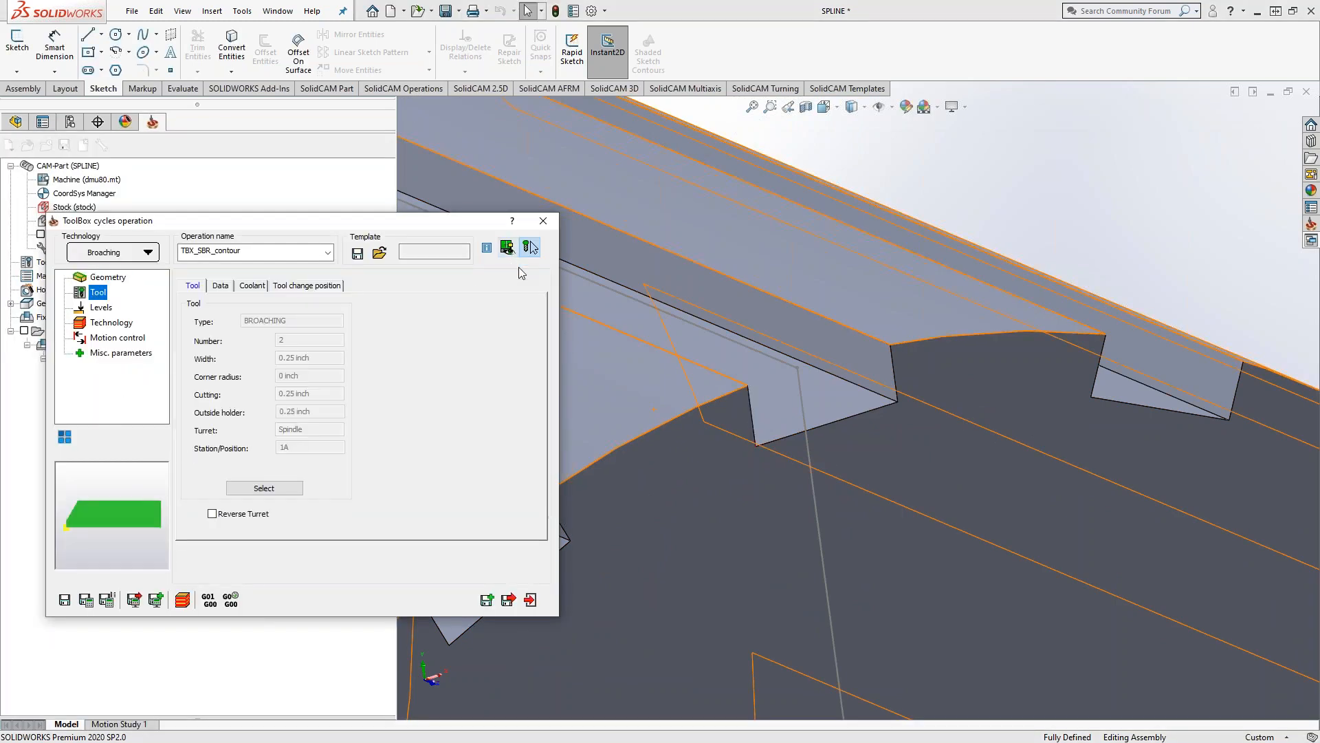
{"action": "scroll", "coordinate": [941, 328], "scroll_direction": "up", "scroll_amount": 2}
{"action": "scroll", "coordinate": [940, 327], "scroll_direction": "up", "scroll_amount": 5}
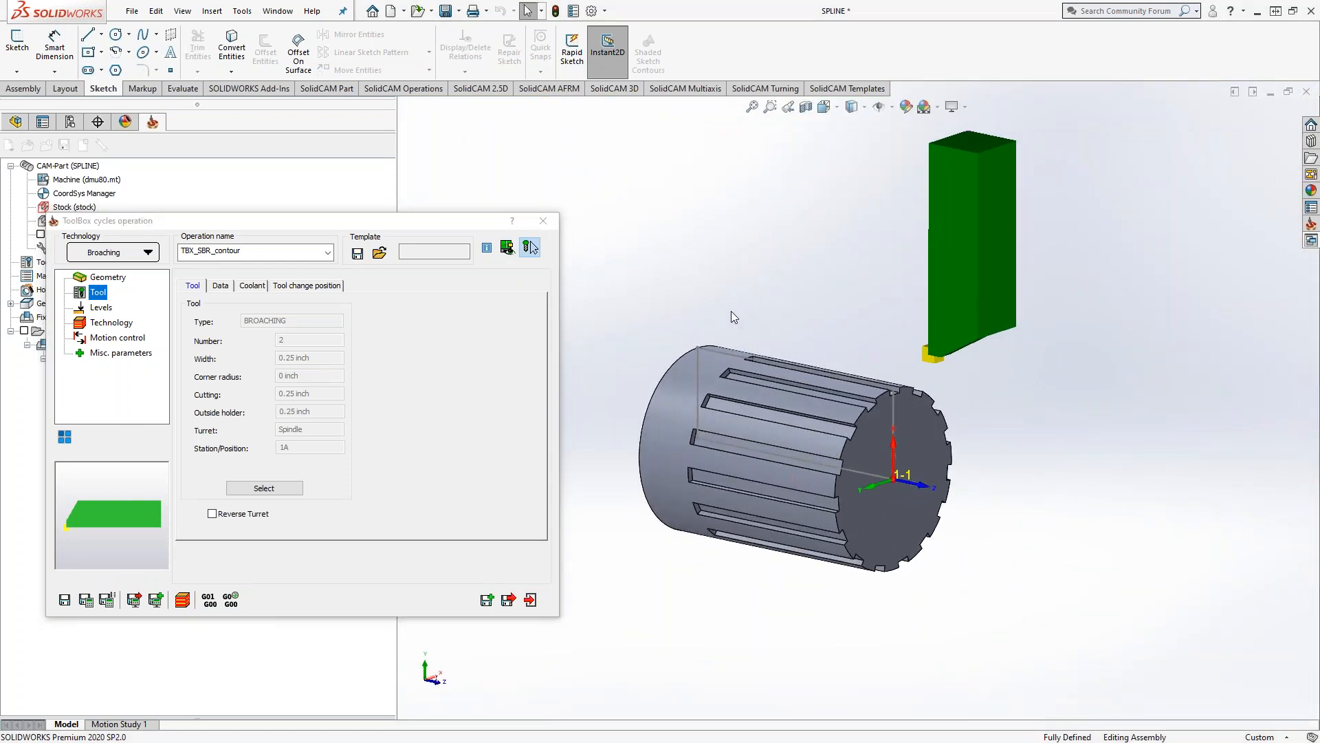
{"action": "middle_click_drag", "start_coordinate": [728, 337], "coordinate": [680, 357]}
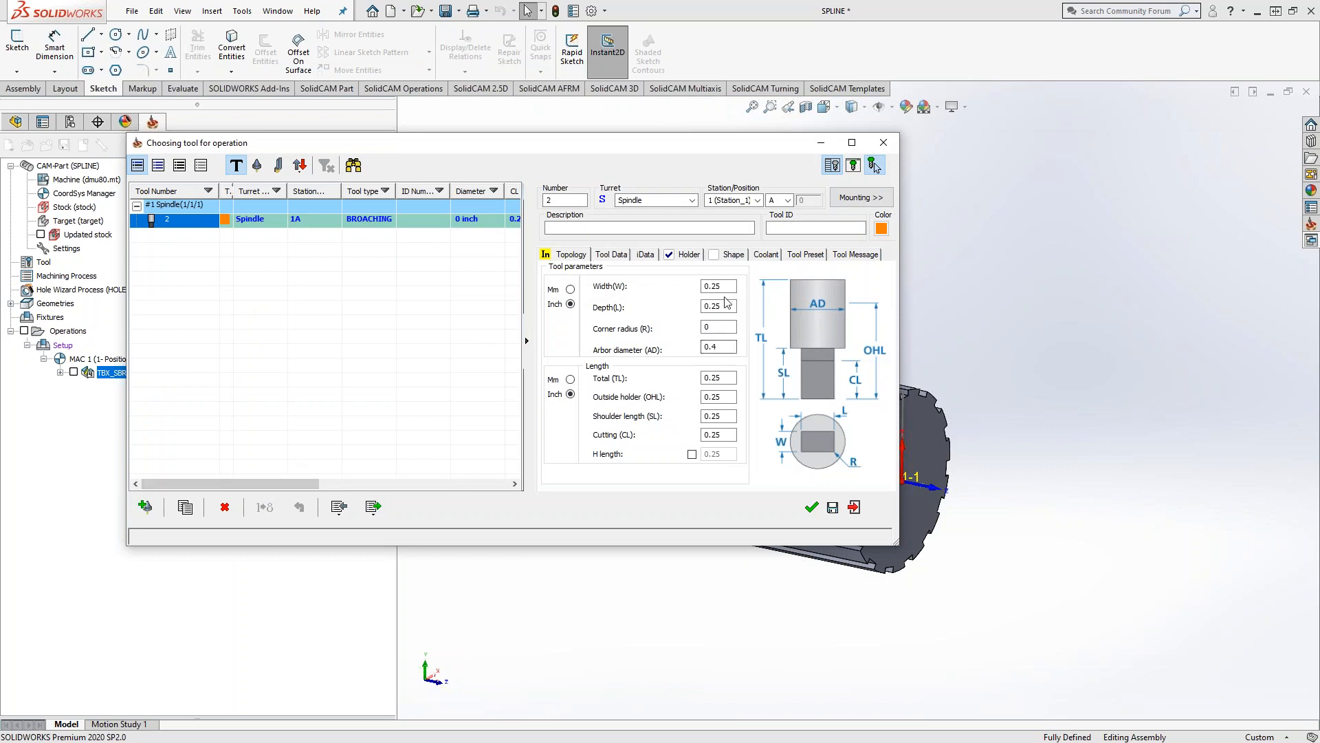
Inspect the broaching tool's 3D picture from several angles, then leave the tool selection without changes
{"action": "left_click", "coordinate": [854, 165]}
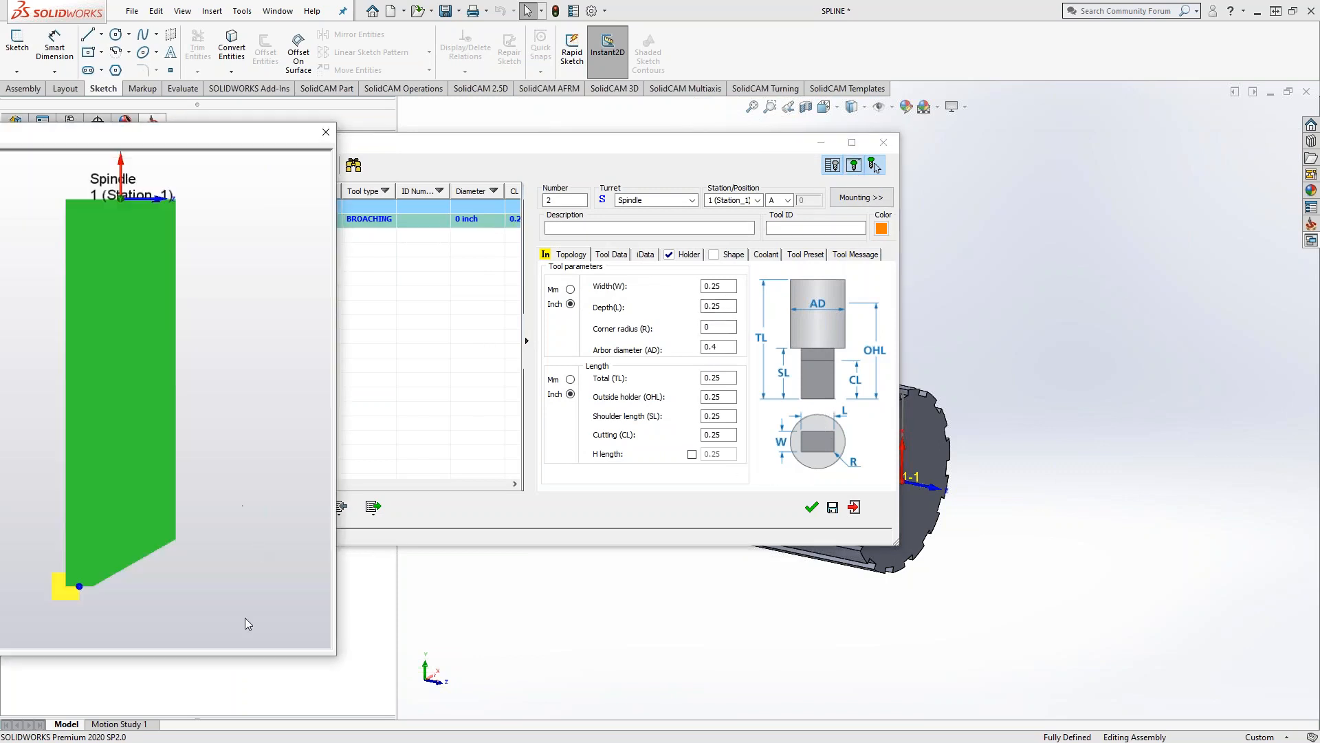
{"action": "left_click_drag", "start_coordinate": [166, 584], "coordinate": [84, 586]}
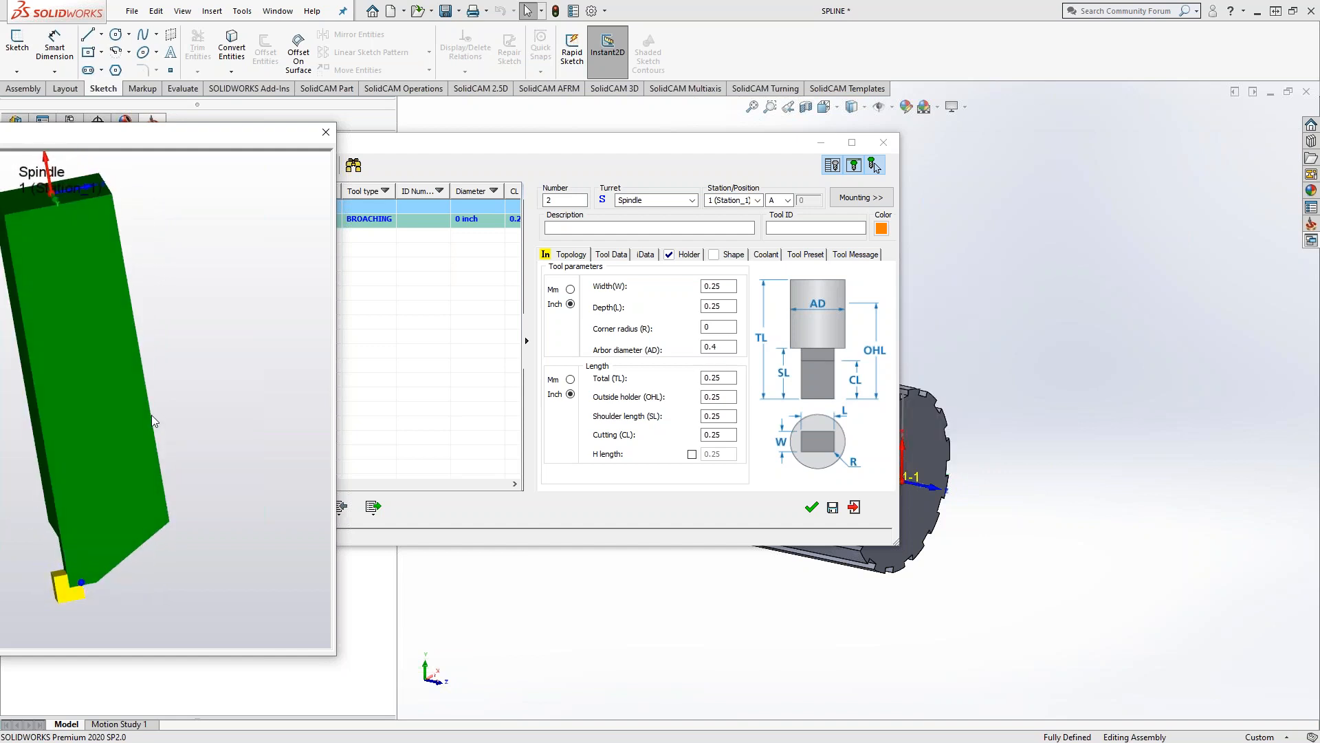
{"action": "left_click", "coordinate": [326, 131]}
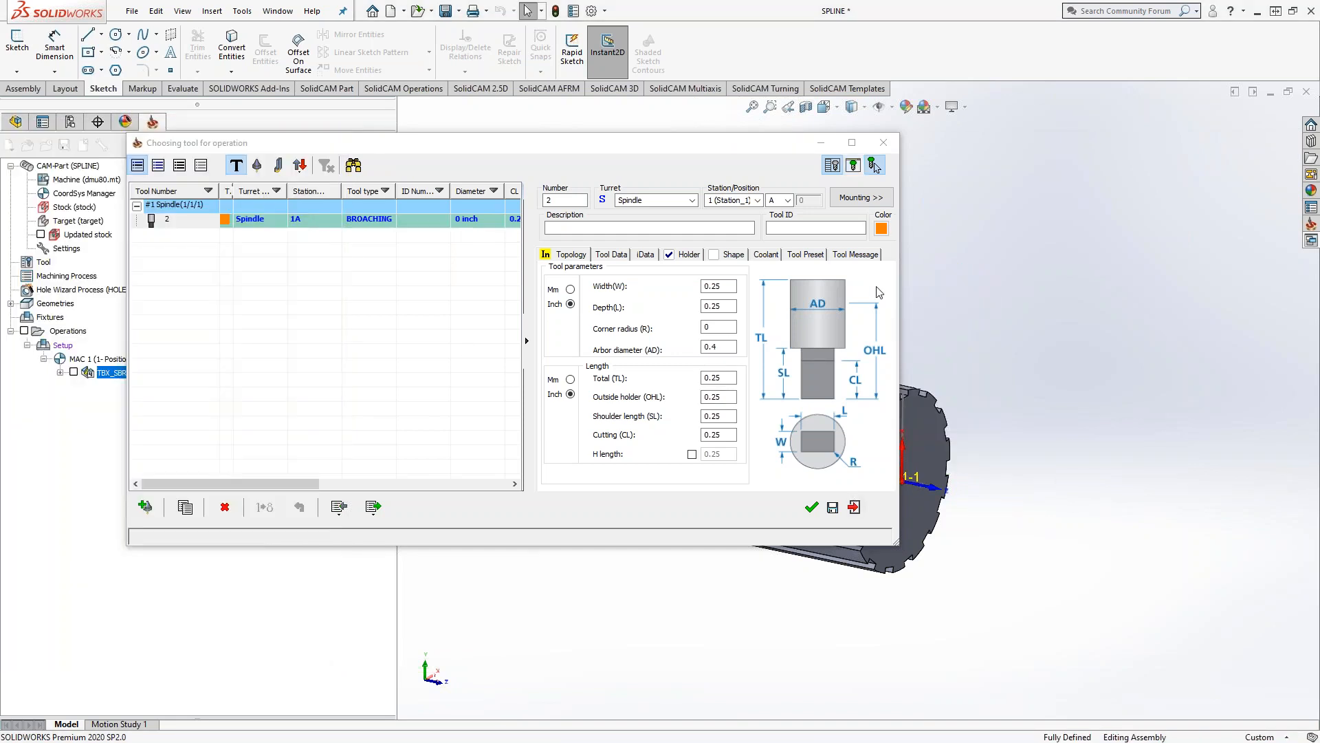
{"action": "left_click", "coordinate": [854, 165]}
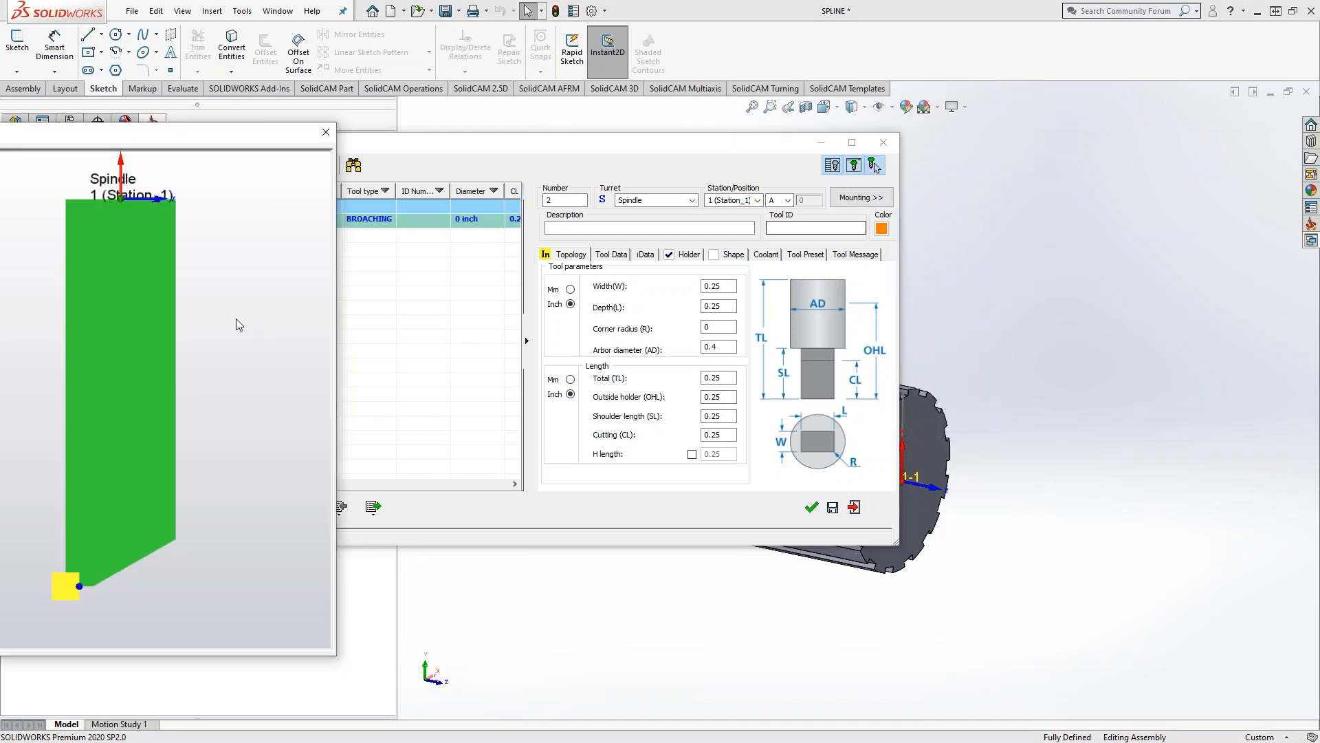
{"action": "left_click_drag", "start_coordinate": [126, 134], "coordinate": [445, 144]}
{"action": "left_click_drag", "start_coordinate": [427, 471], "coordinate": [387, 540]}
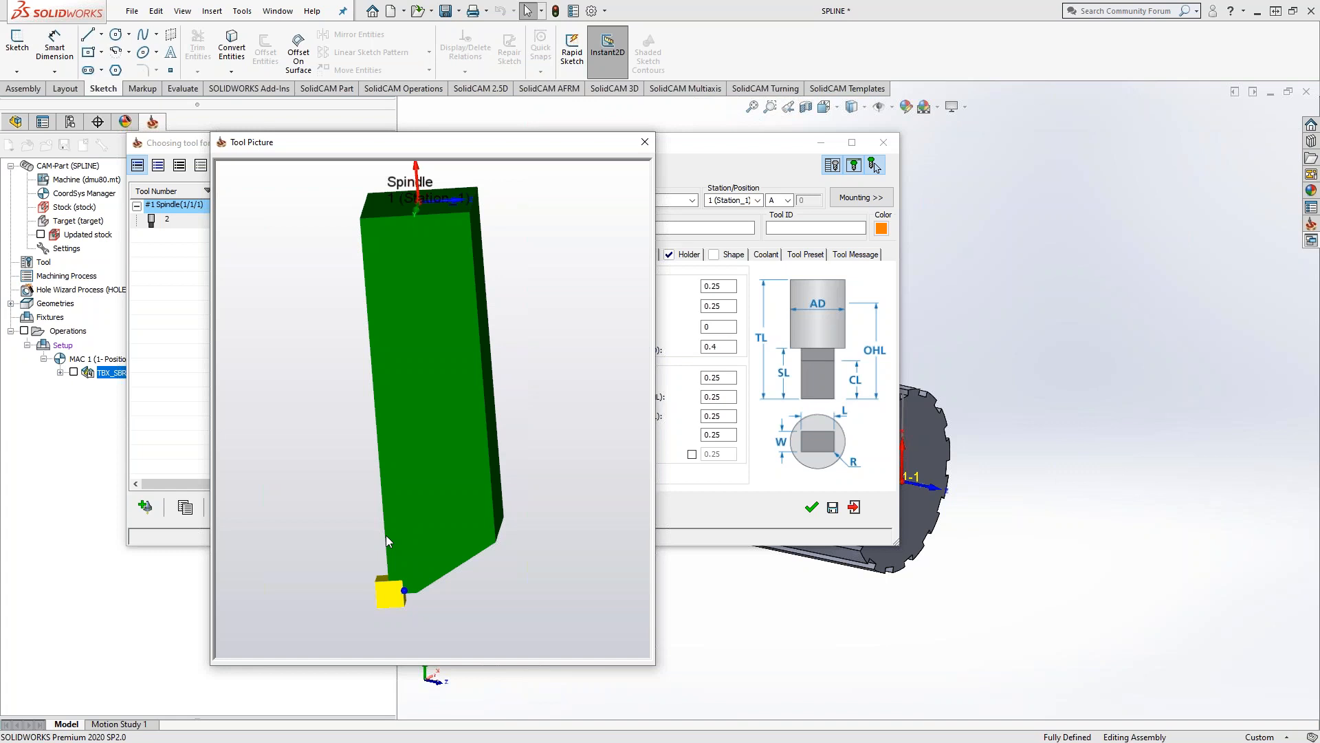
{"action": "left_click_drag", "start_coordinate": [386, 535], "coordinate": [427, 531]}
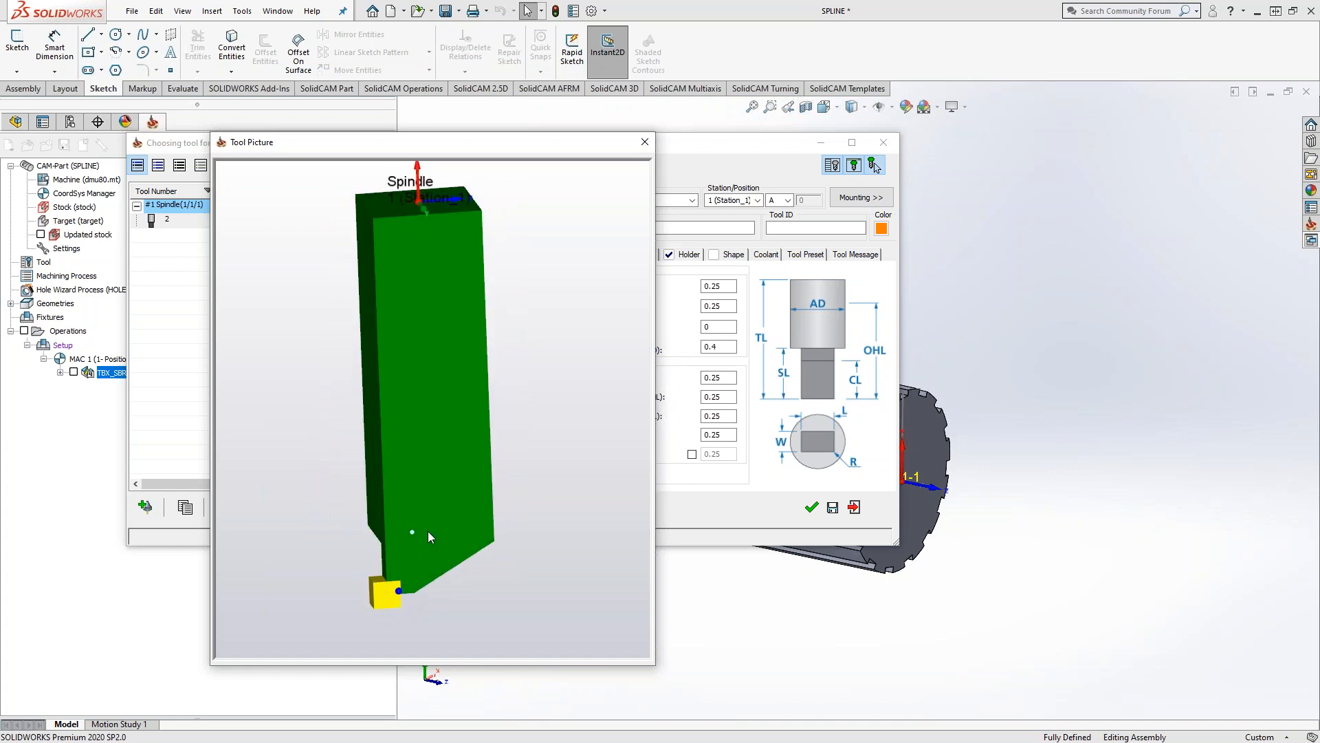
{"action": "left_click", "coordinate": [644, 142]}
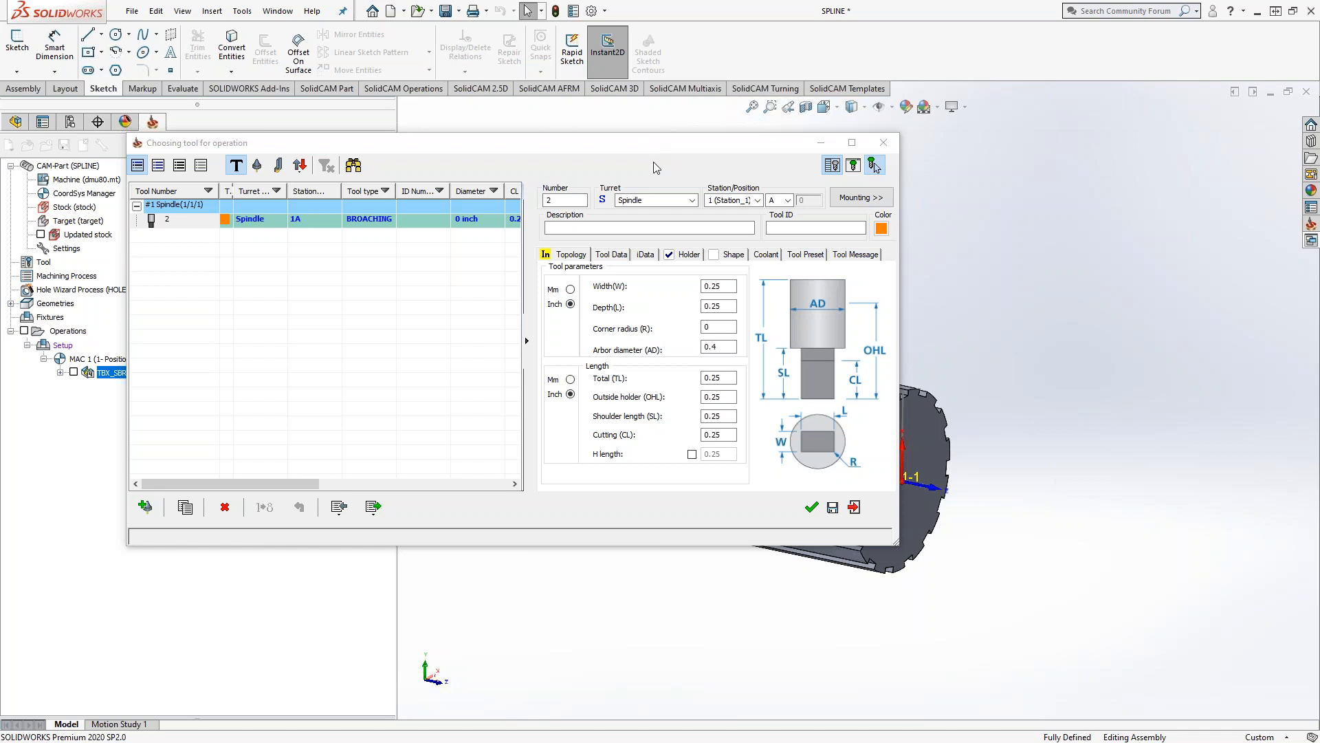
{"action": "left_click", "coordinate": [958, 451]}
{"action": "left_click", "coordinate": [855, 508]}
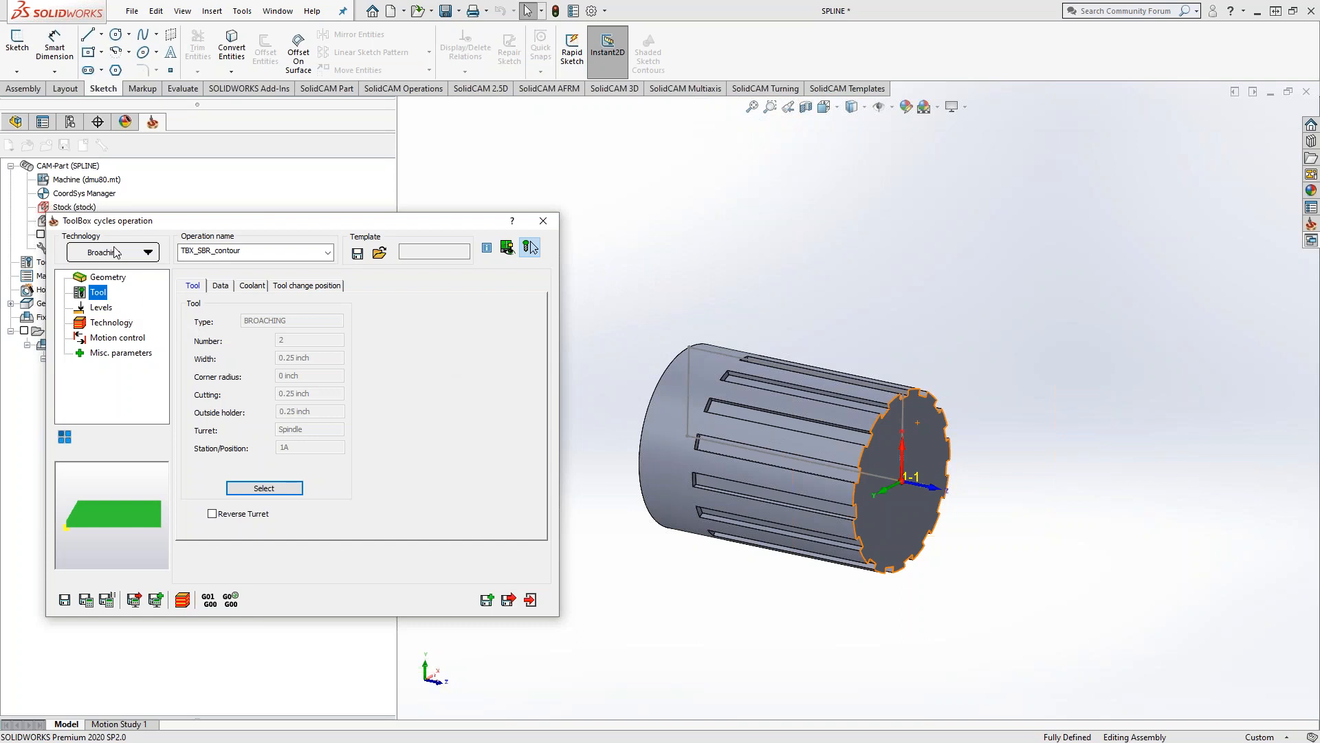
Review the operation's clearance, upper level and depth settings with the tool hidden, checking the closed ends of the slots
{"action": "left_click", "coordinate": [101, 308]}
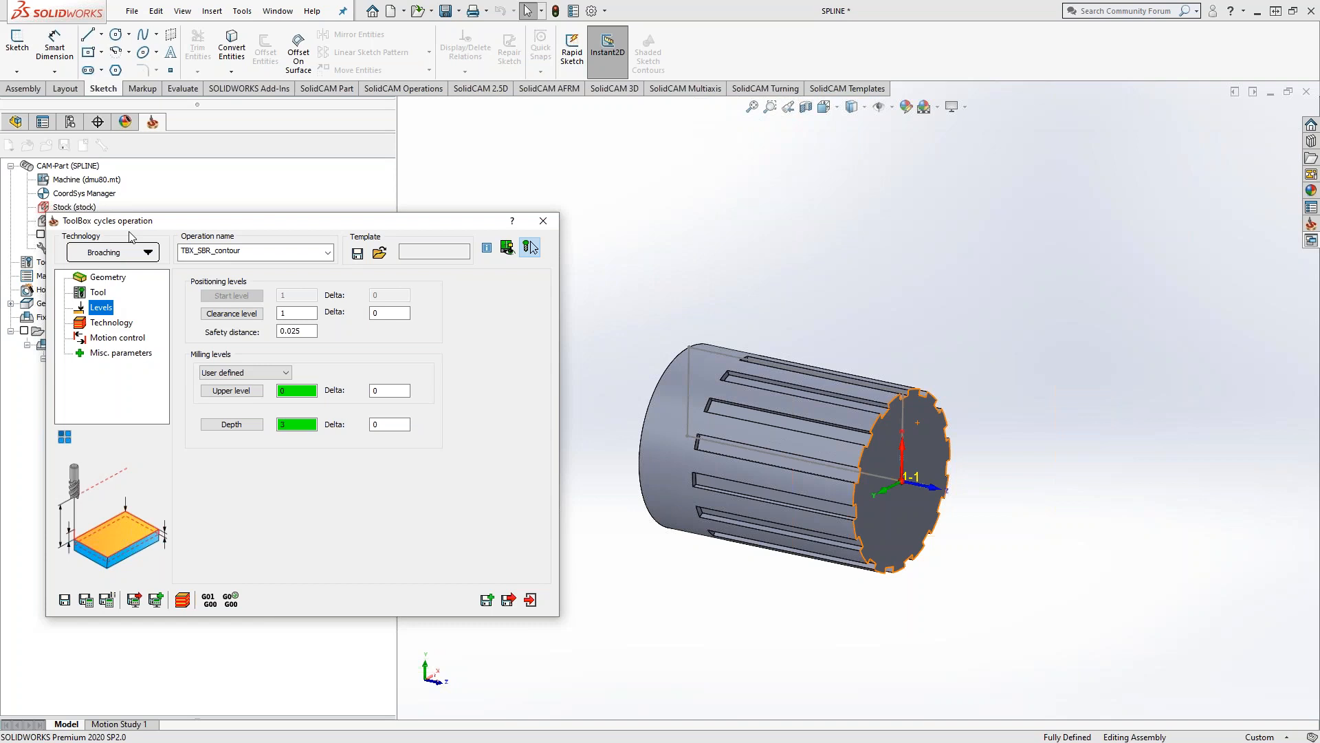
{"action": "left_click_drag", "start_coordinate": [137, 222], "coordinate": [183, 221]}
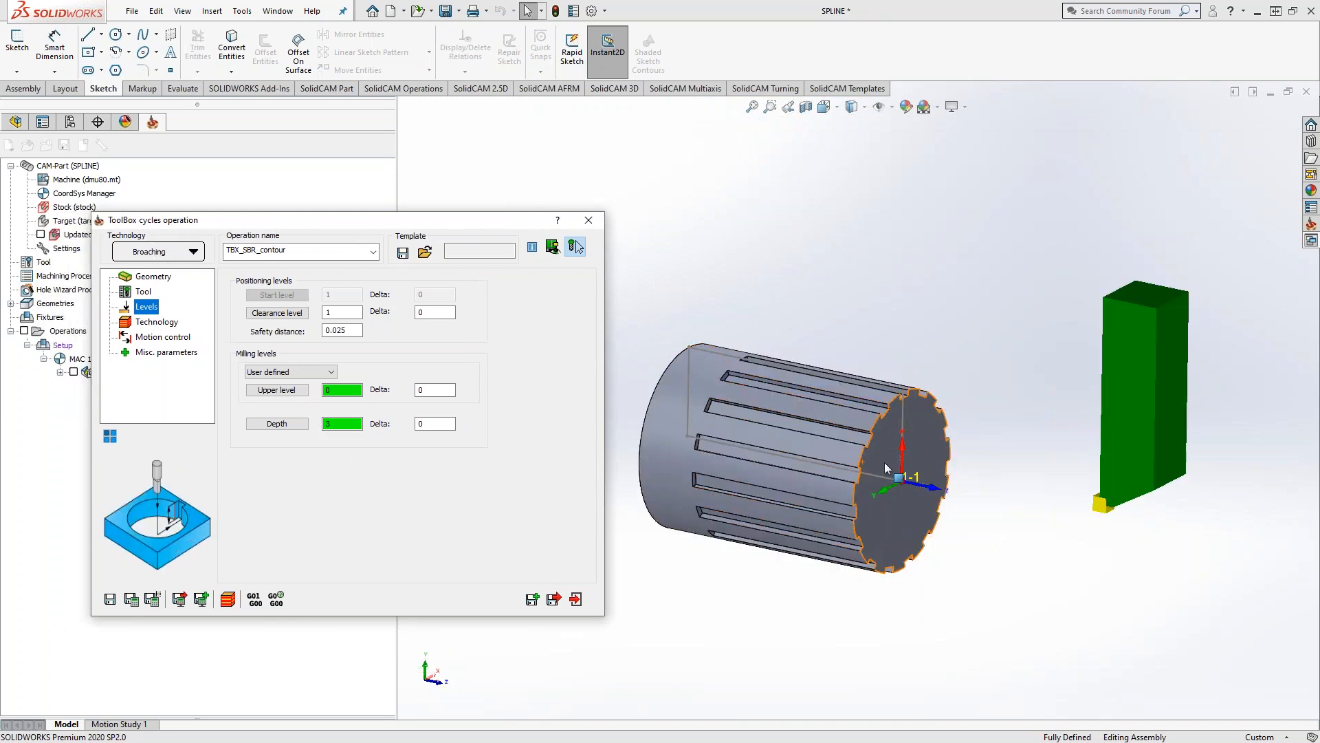
{"action": "left_click", "coordinate": [576, 247]}
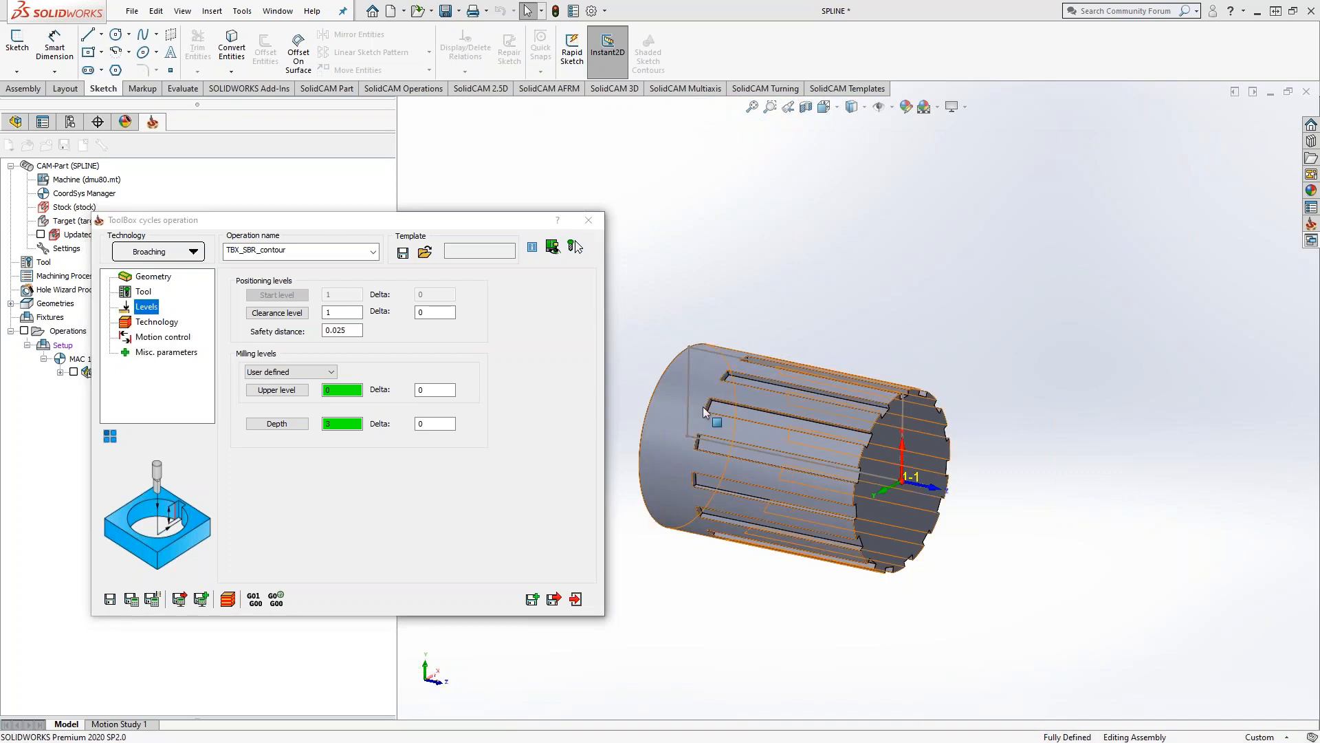
{"action": "scroll", "coordinate": [814, 385], "scroll_direction": "down", "scroll_amount": 5}
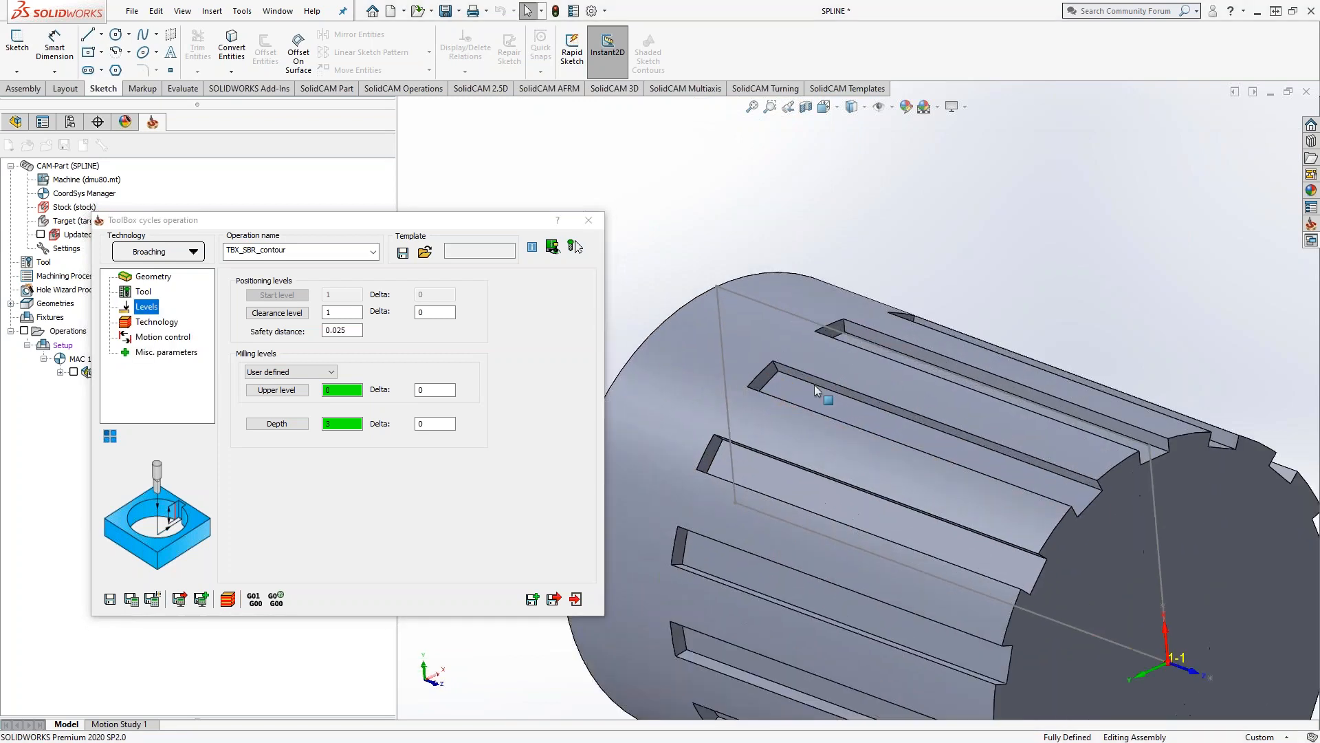
Review the operation's technology settings for tool side, extension and retract against a slot on the part
{"action": "left_click", "coordinate": [157, 322]}
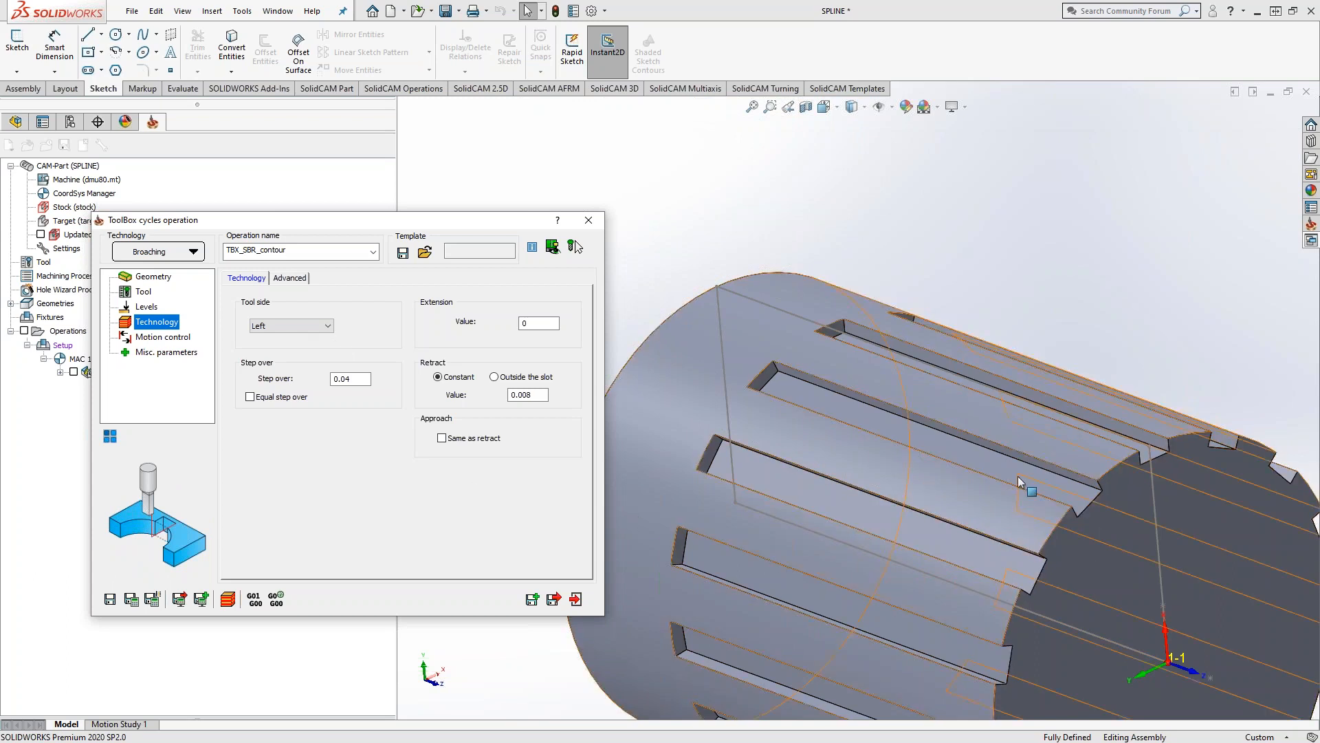
{"action": "scroll", "coordinate": [948, 460], "scroll_direction": "up", "scroll_amount": 5}
{"action": "middle_click_drag", "start_coordinate": [948, 460], "coordinate": [1150, 687]}
{"action": "middle_click_drag", "start_coordinate": [906, 443], "coordinate": [923, 534]}
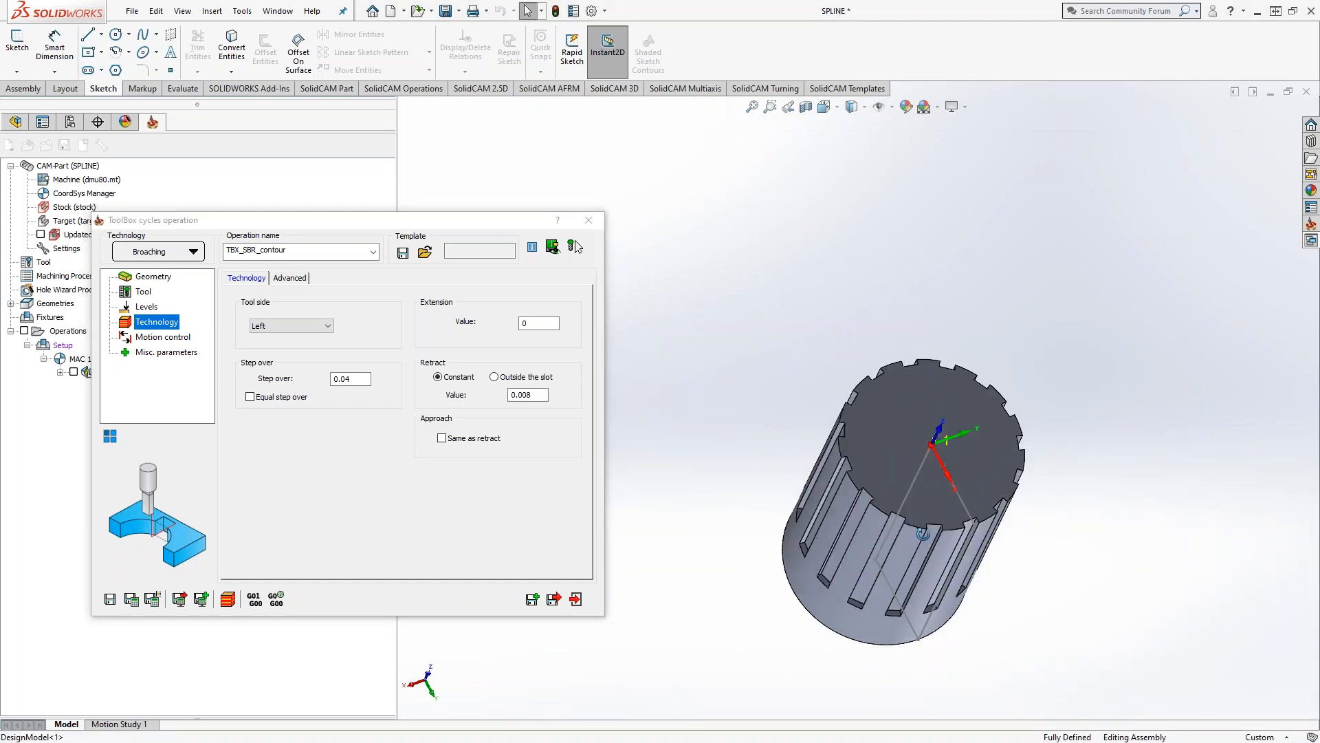
{"action": "scroll", "coordinate": [923, 534], "scroll_direction": "down", "scroll_amount": 10}
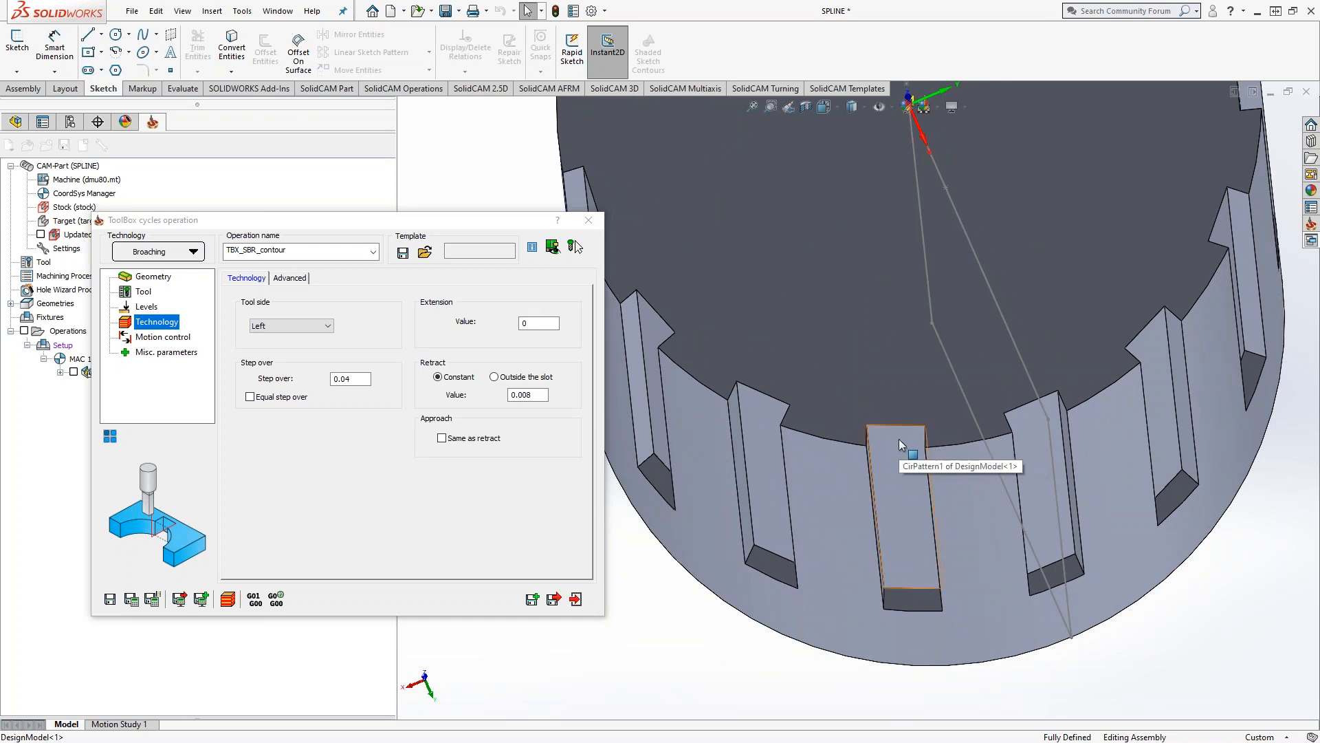
Check the step over value against the slots and close the broaching operation without changing it
{"action": "double_click", "coordinate": [349, 379]}
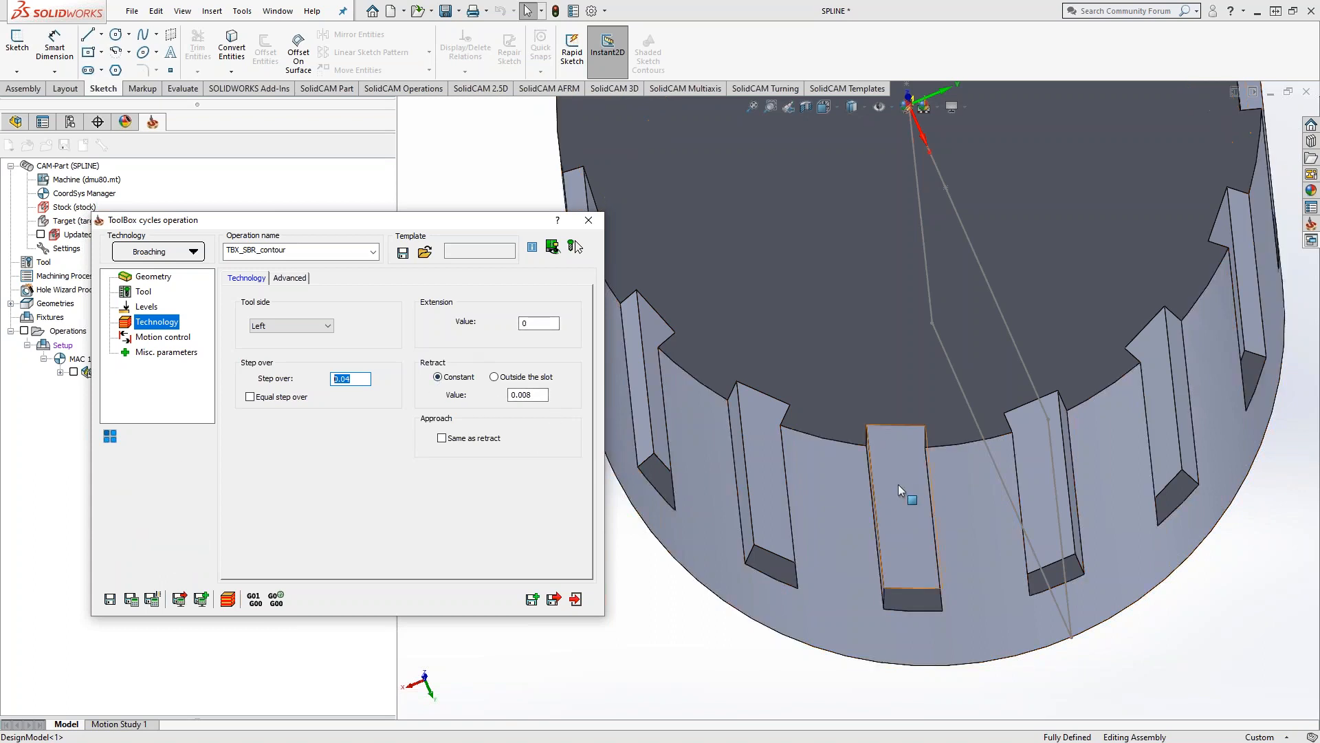
{"action": "middle_click_drag", "start_coordinate": [898, 484], "coordinate": [952, 343]}
{"action": "scroll", "coordinate": [951, 343], "scroll_direction": "up", "scroll_amount": 6}
{"action": "middle_click_drag", "start_coordinate": [911, 507], "coordinate": [797, 301]}
{"action": "scroll", "coordinate": [853, 390], "scroll_direction": "down", "scroll_amount": 6}
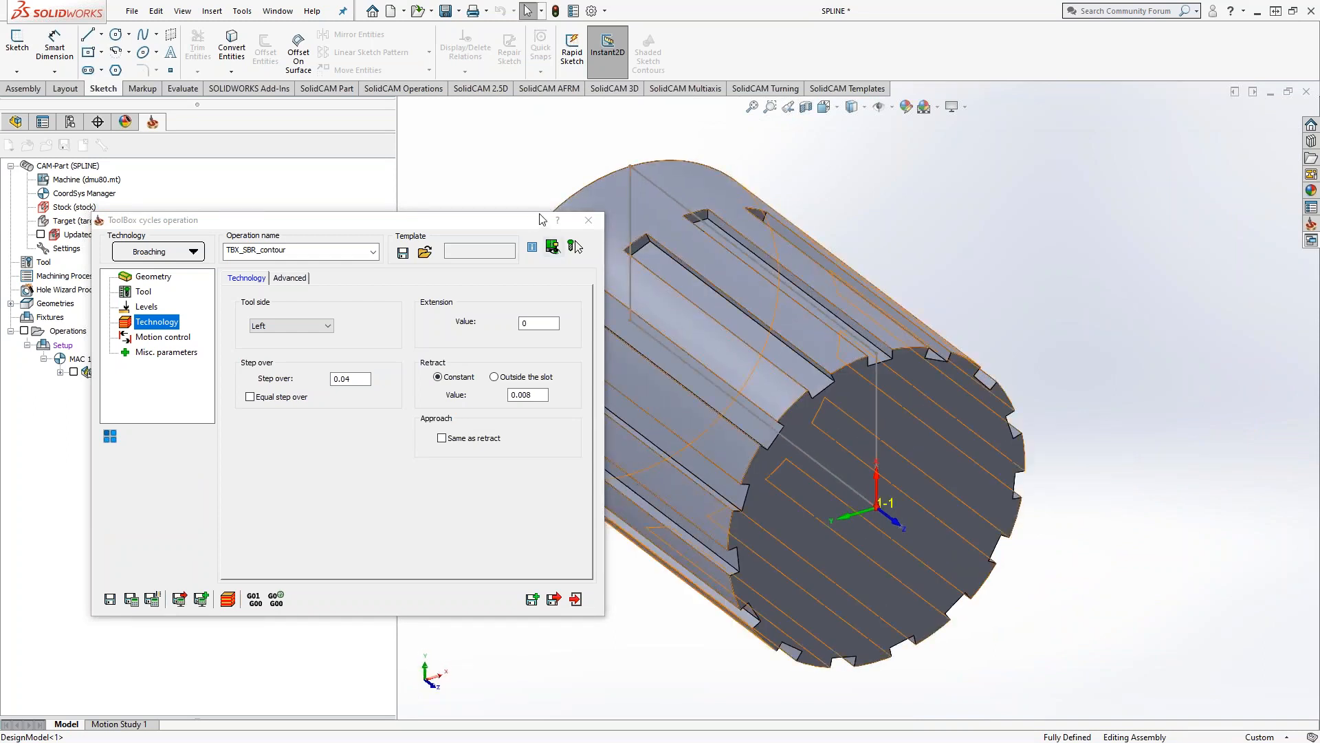
{"action": "left_click", "coordinate": [588, 220]}
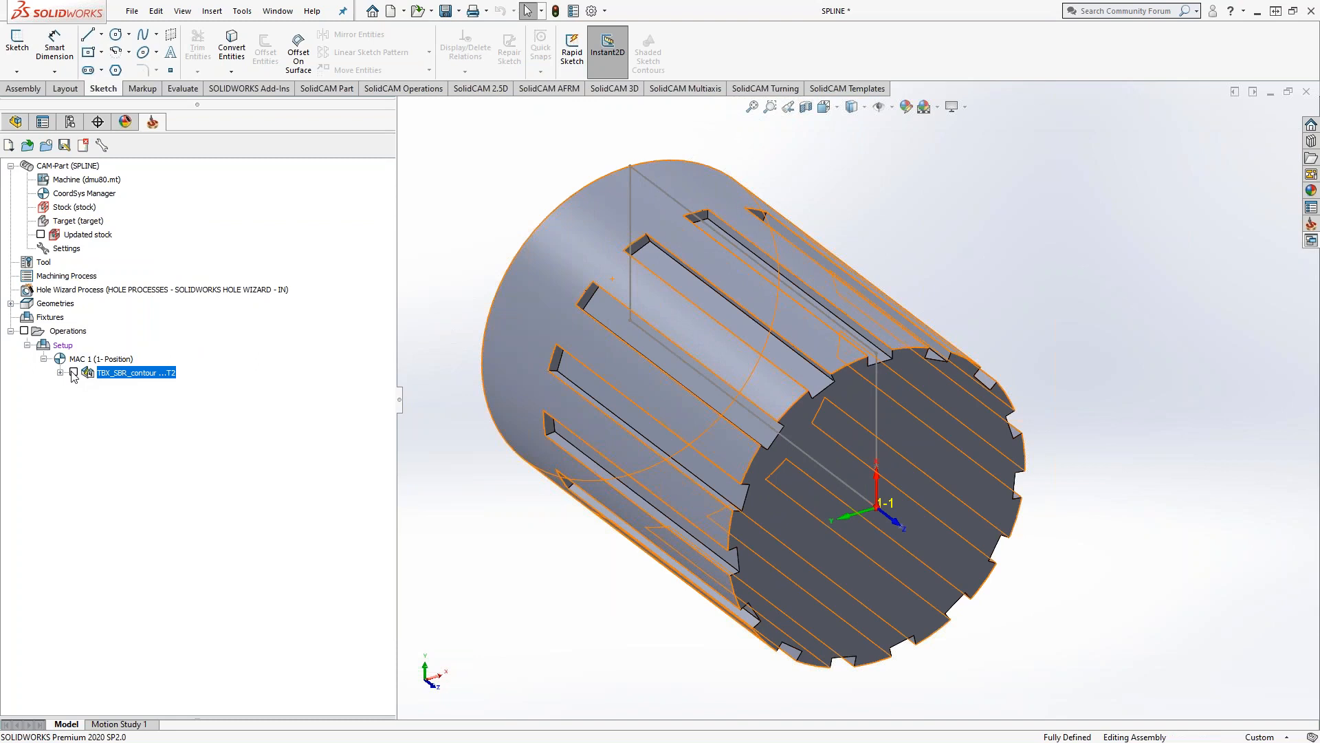
Display the TBX_SBR_contour toolpath on the part and examine its passes along one slot
{"action": "left_click", "coordinate": [73, 373]}
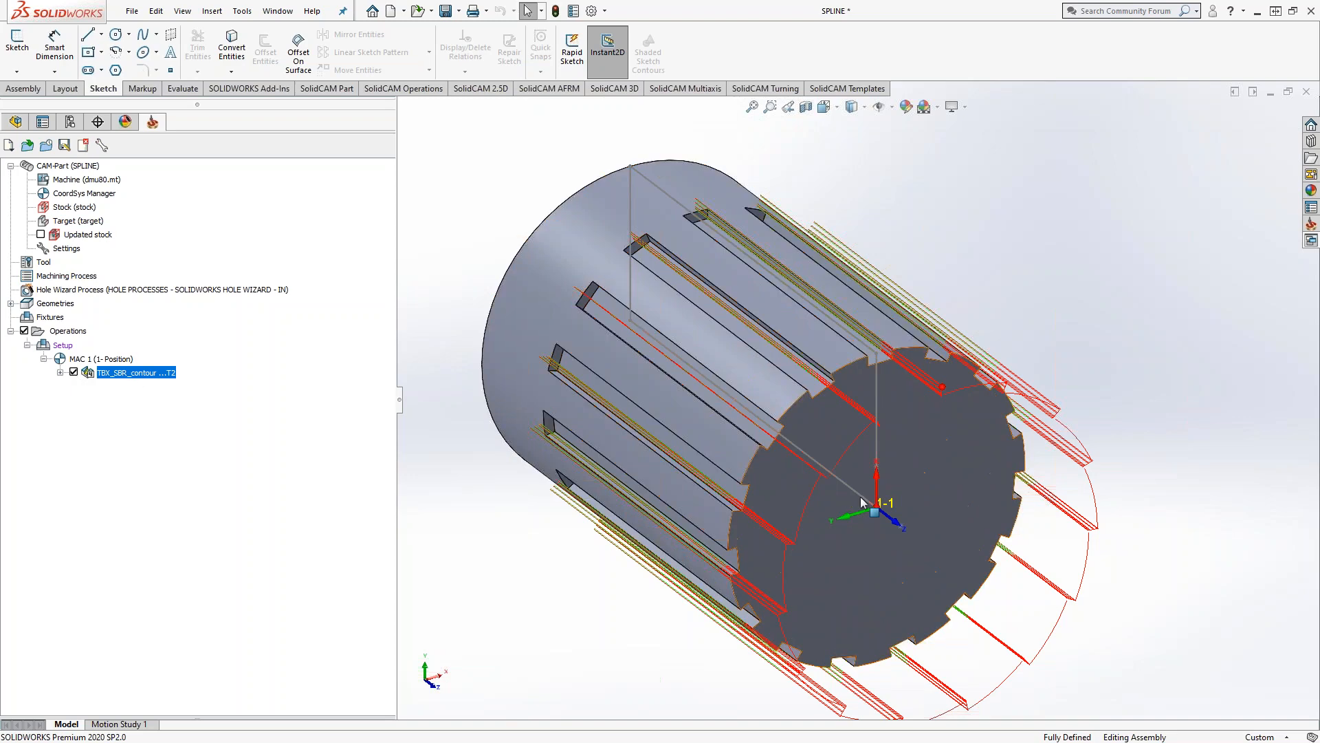
{"action": "middle_click_drag", "start_coordinate": [868, 440], "coordinate": [878, 405]}
{"action": "scroll", "coordinate": [878, 406], "scroll_direction": "down", "scroll_amount": 8}
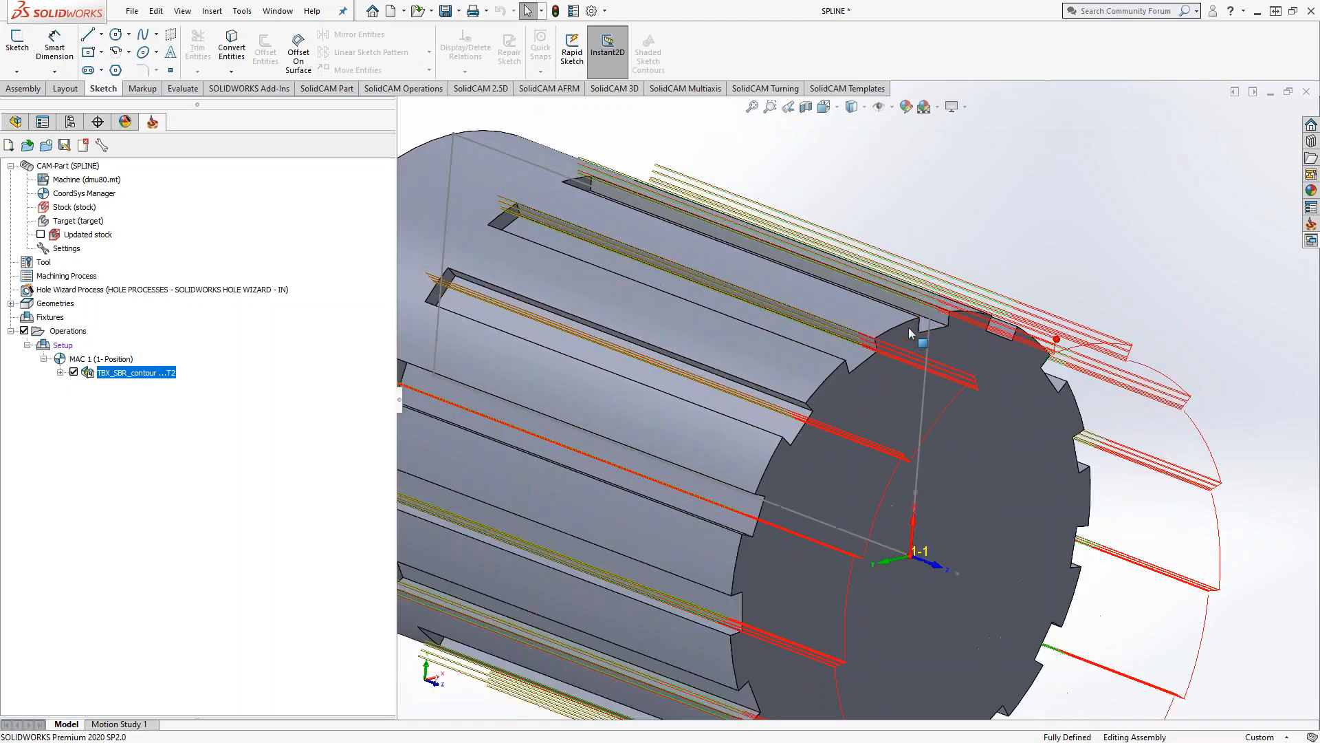
{"action": "middle_click_drag", "start_coordinate": [888, 335], "coordinate": [841, 291]}
{"action": "scroll", "coordinate": [955, 303], "scroll_direction": "down", "scroll_amount": 6}
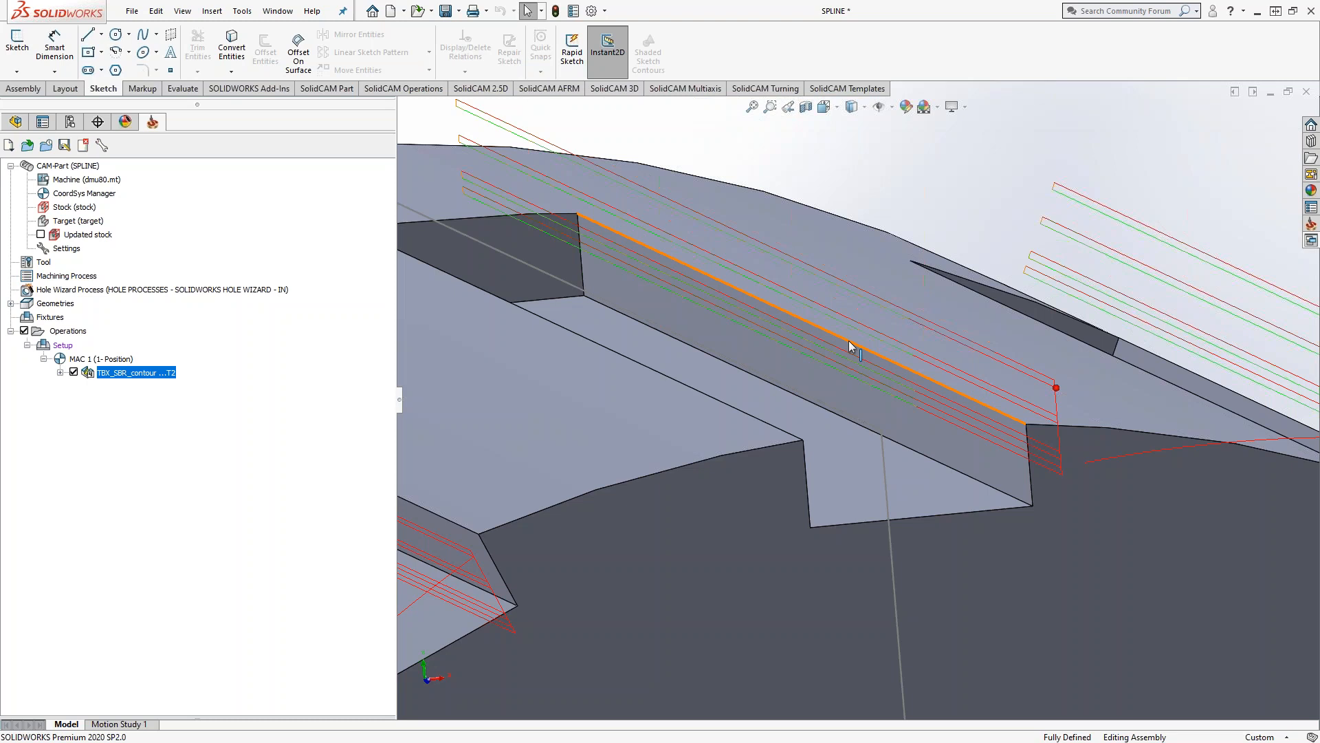
Examine how the broaching toolpath moves between the slots around the whole part
{"action": "scroll", "coordinate": [1049, 439], "scroll_direction": "up", "scroll_amount": 4}
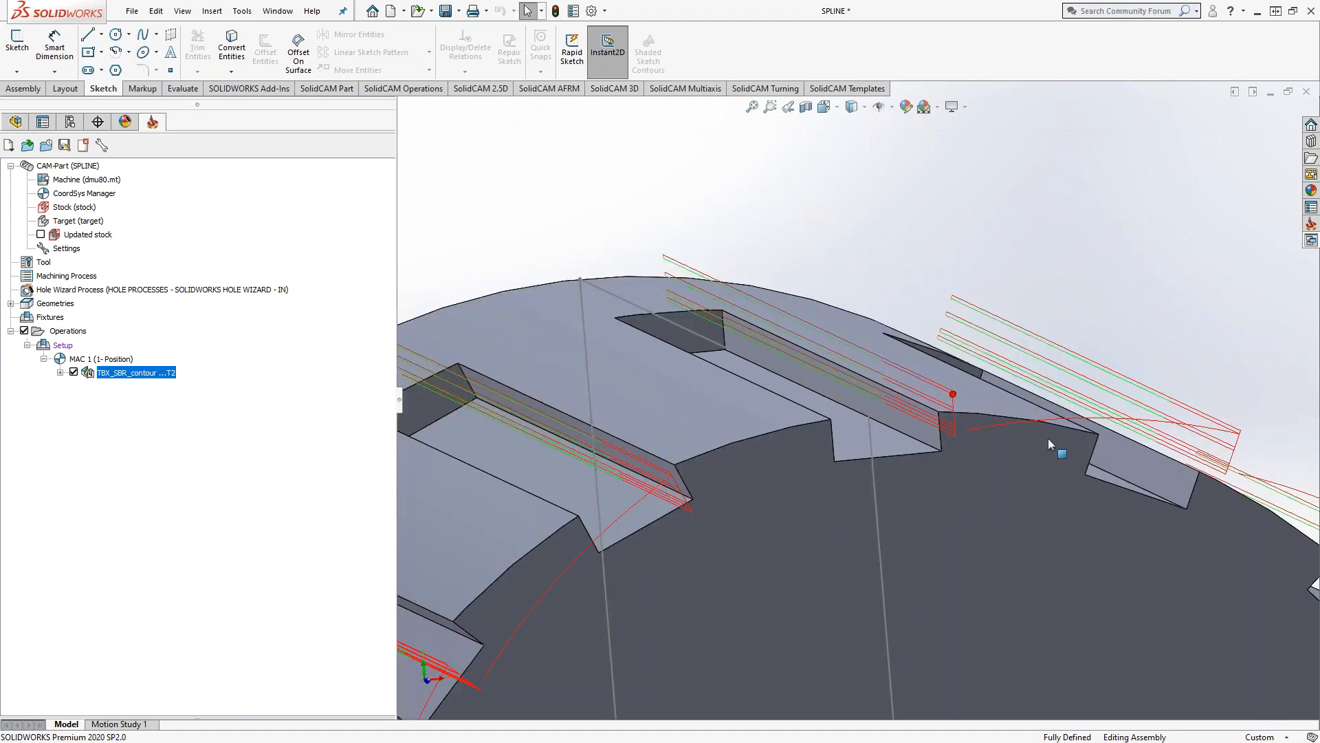
{"action": "scroll", "coordinate": [1048, 439], "scroll_direction": "up", "scroll_amount": 5}
{"action": "middle_click_drag", "start_coordinate": [859, 393], "coordinate": [973, 475]}
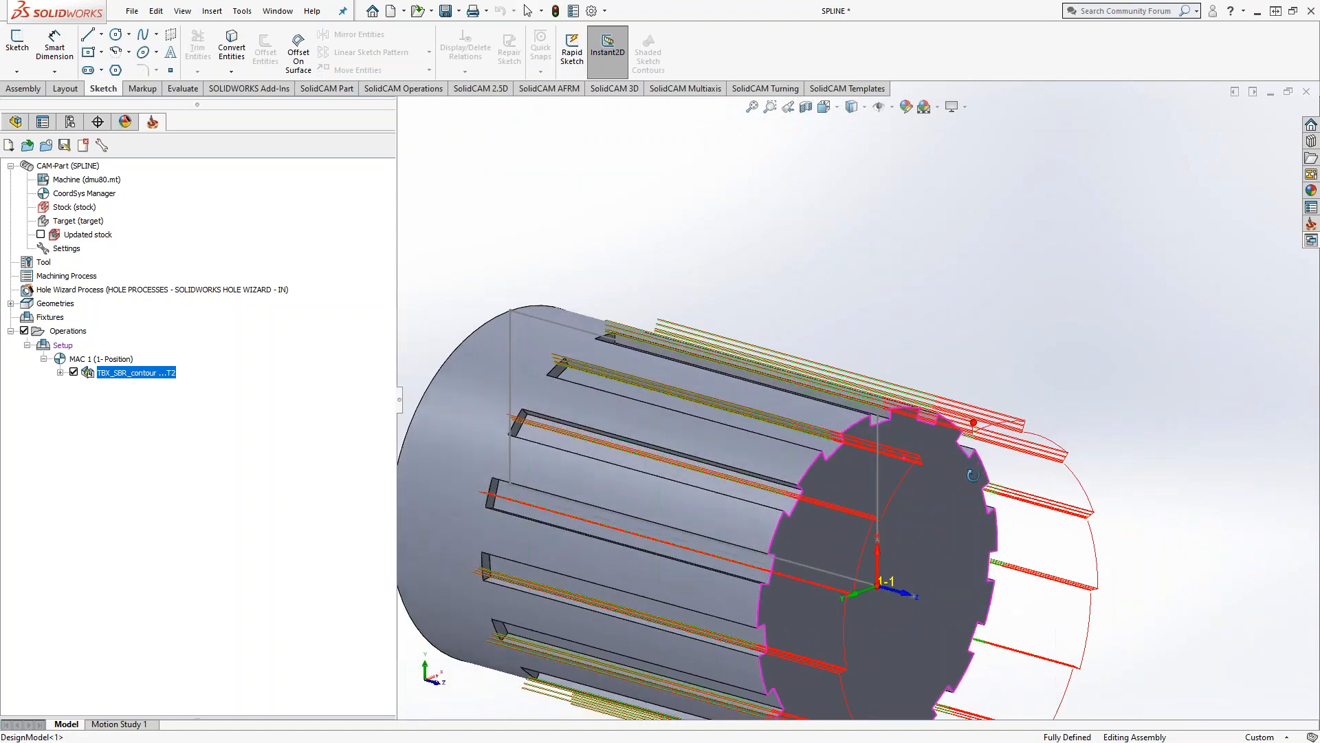
{"action": "scroll", "coordinate": [974, 481], "scroll_direction": "up", "scroll_amount": 2}
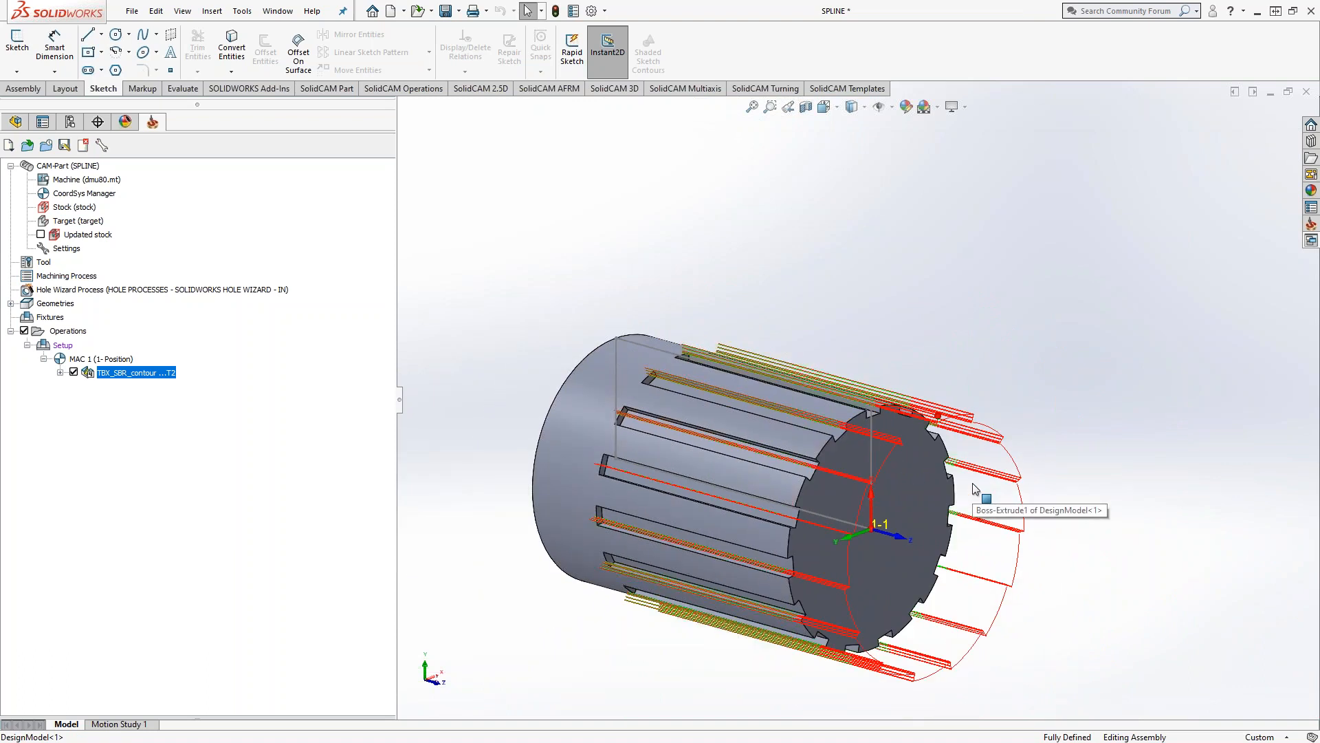
{"action": "middle_click_drag", "start_coordinate": [874, 543], "coordinate": [868, 584]}
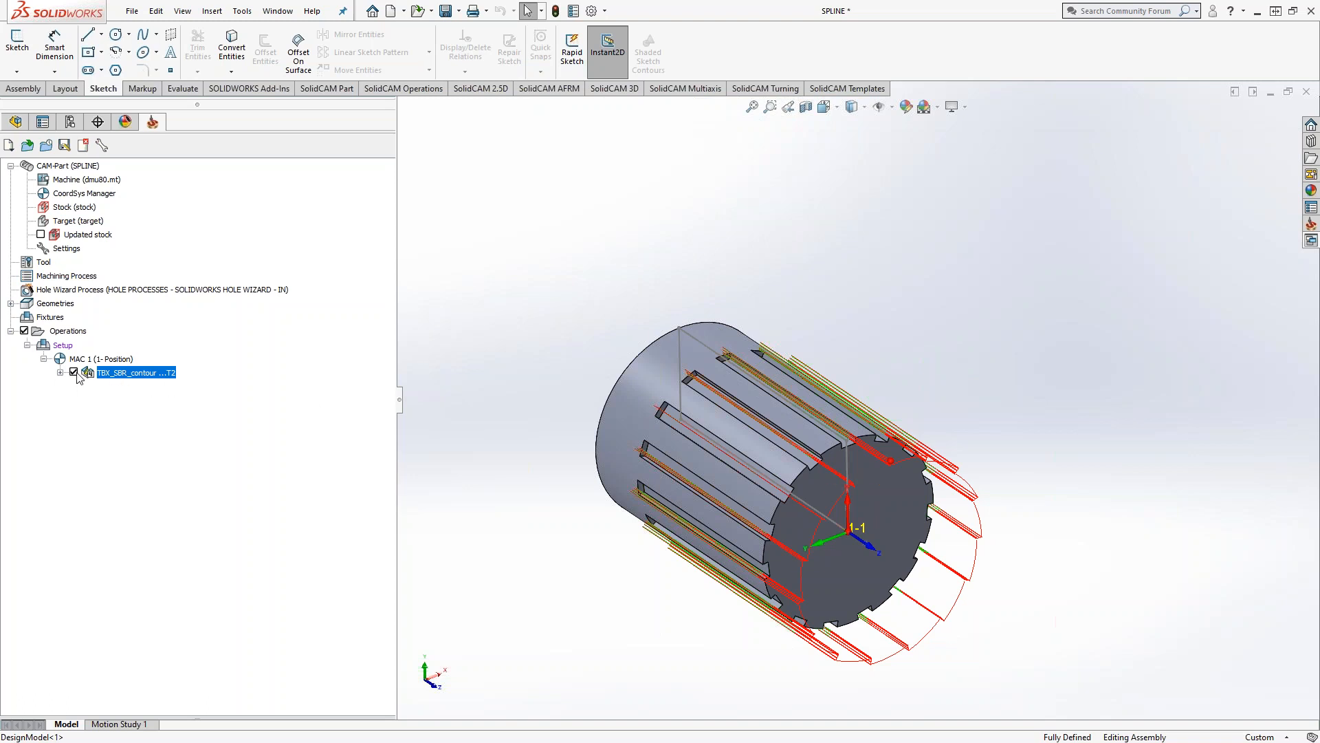
Simulate the TBX_SBR_contour operation in SolidVerify and run it through all the slots at full speed
{"action": "right_click", "coordinate": [101, 375]}
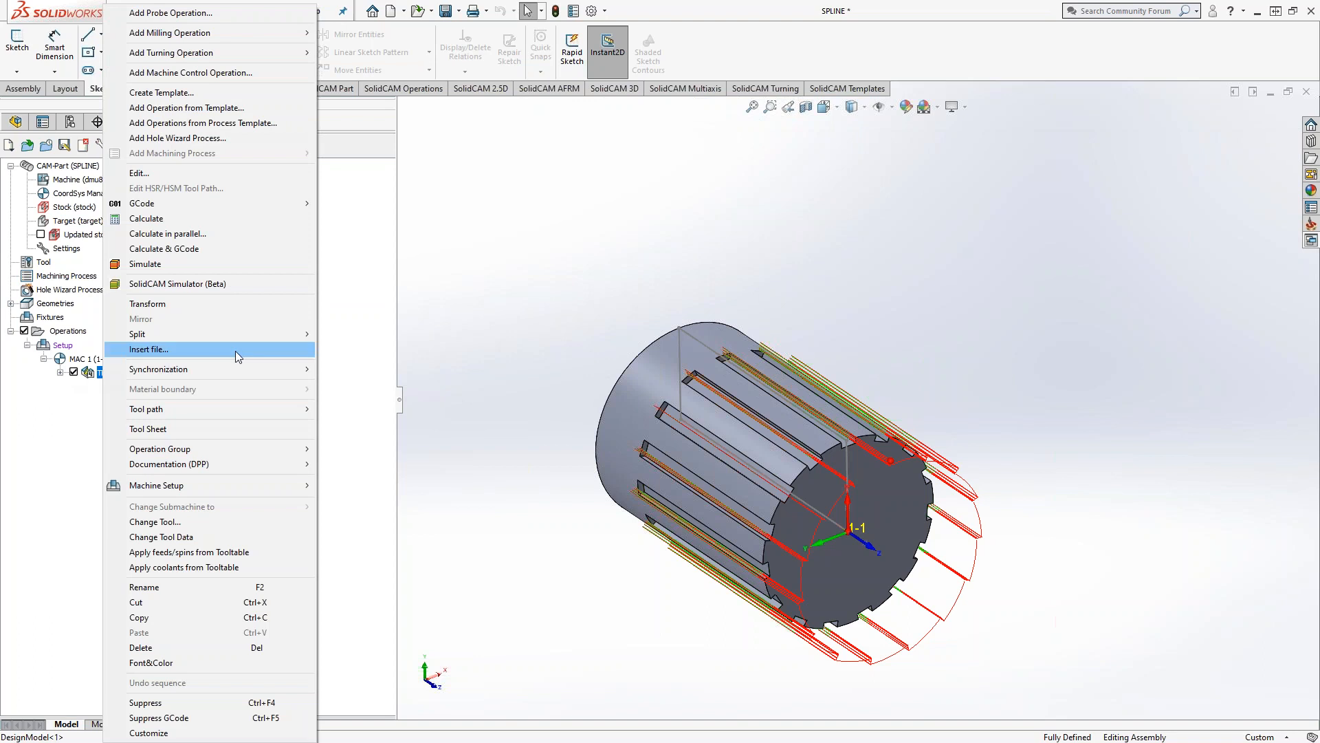
{"action": "left_click", "coordinate": [190, 267]}
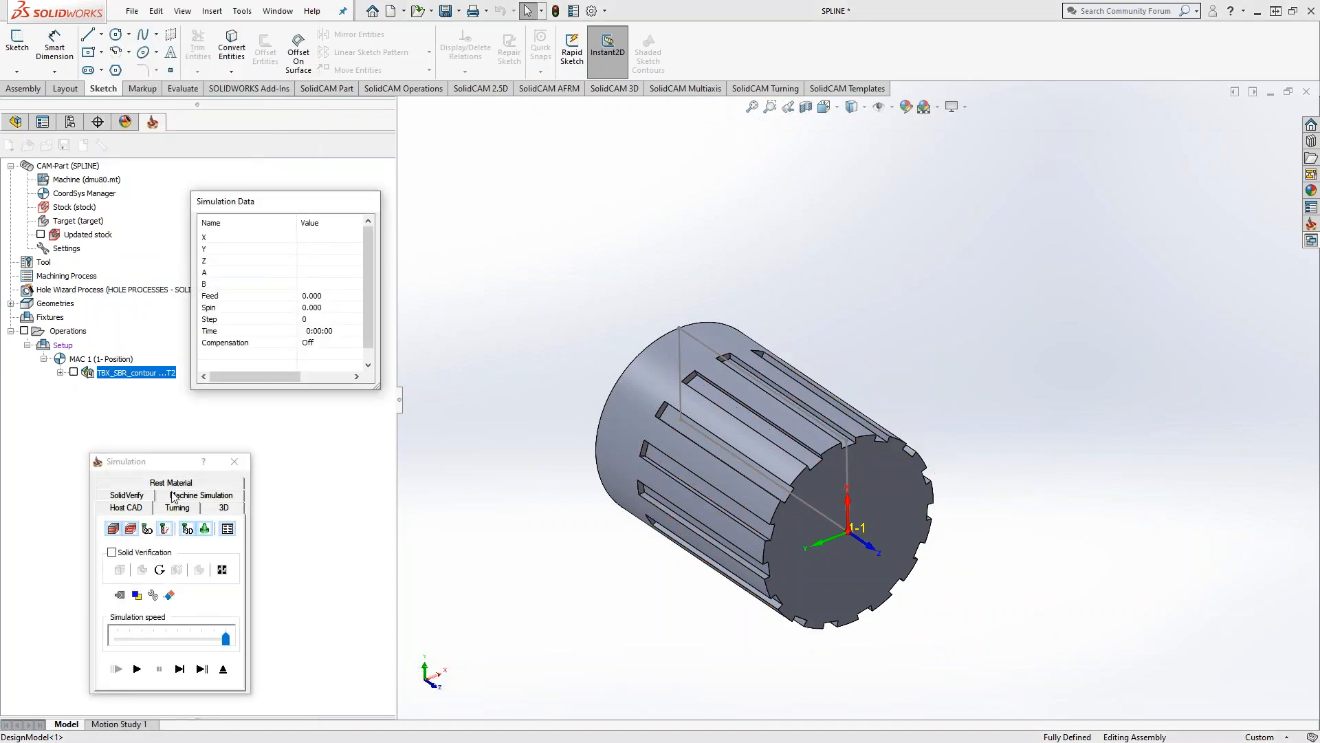
{"action": "left_click", "coordinate": [128, 496]}
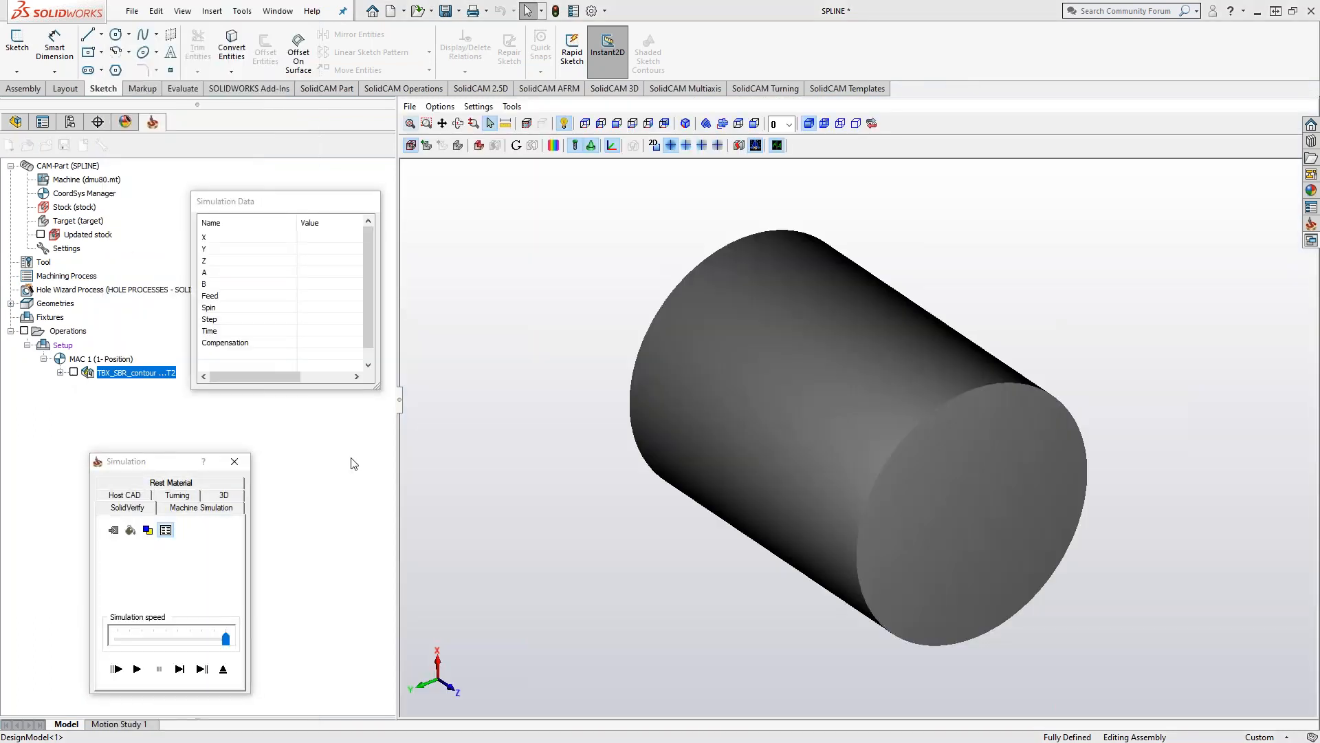
{"action": "middle_click_drag", "start_coordinate": [589, 459], "coordinate": [597, 463]}
{"action": "left_click", "coordinate": [179, 669]}
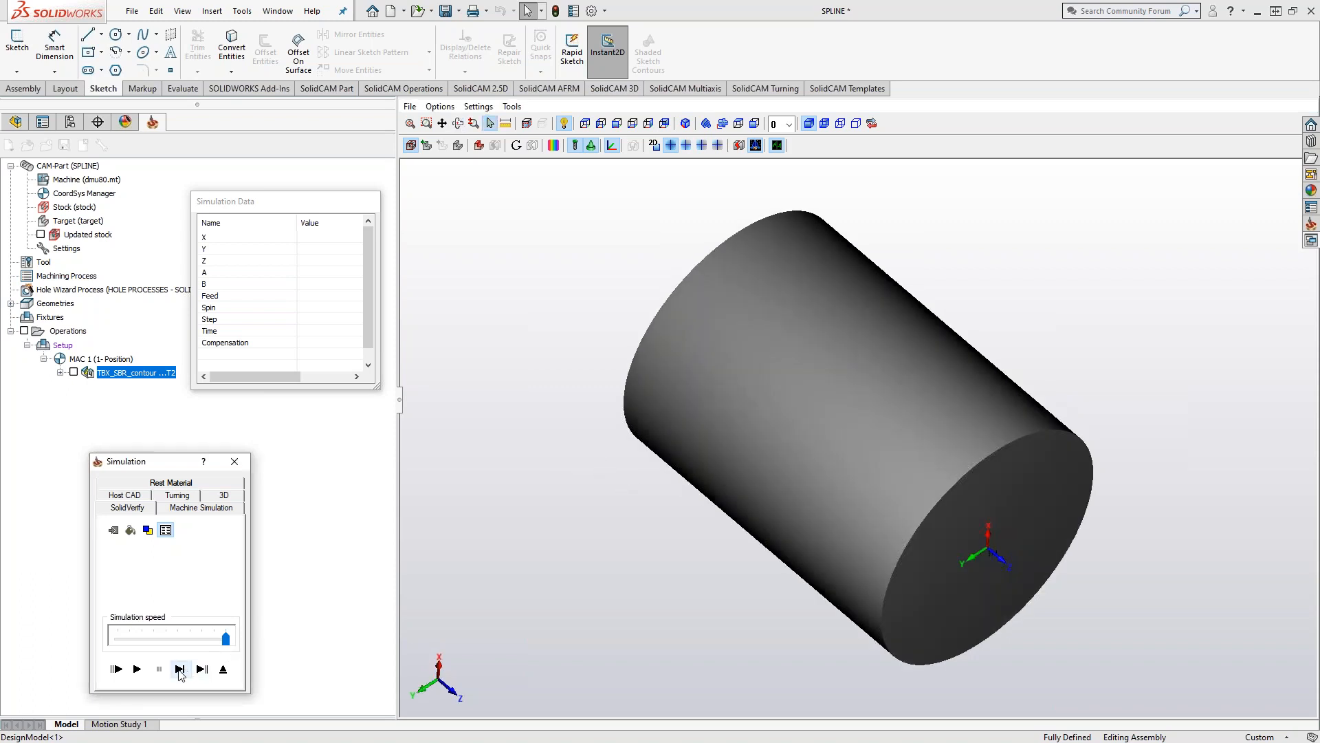
{"action": "middle_click_drag", "start_coordinate": [646, 692], "coordinate": [639, 626]}
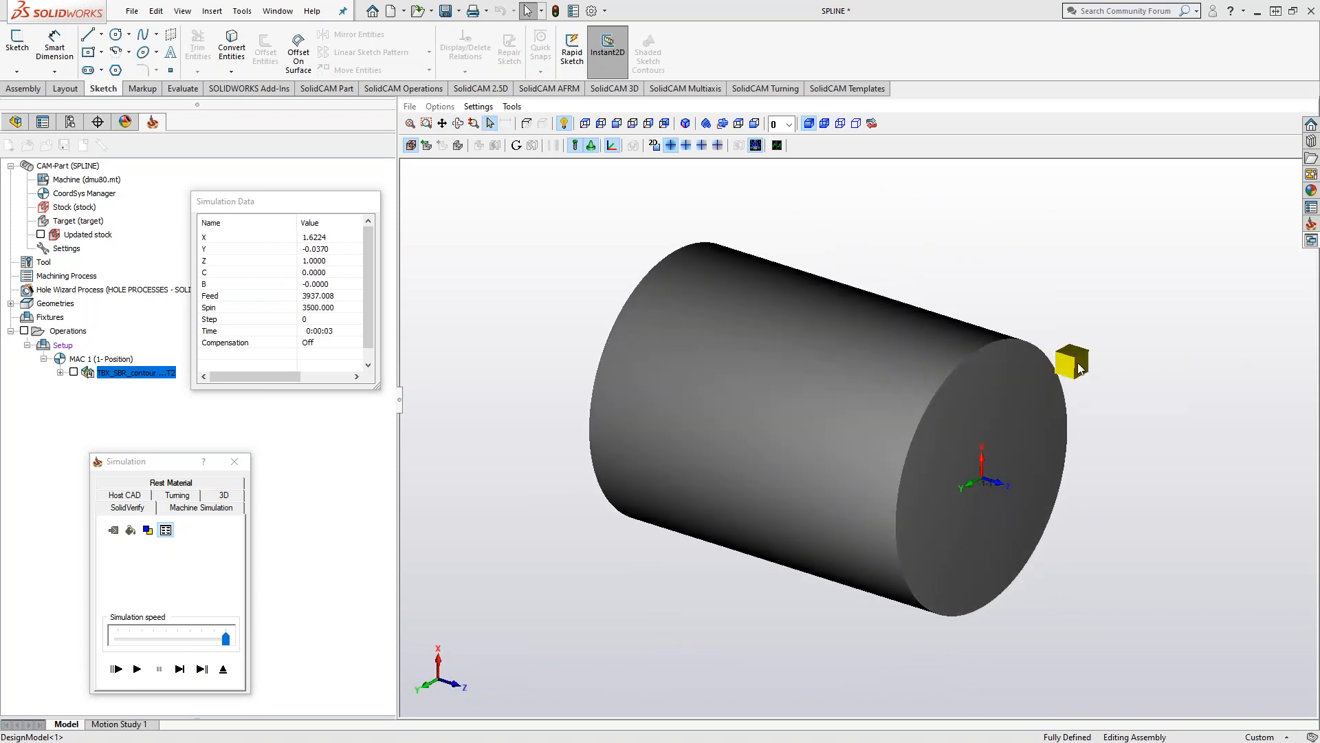
{"action": "left_click", "coordinate": [136, 670]}
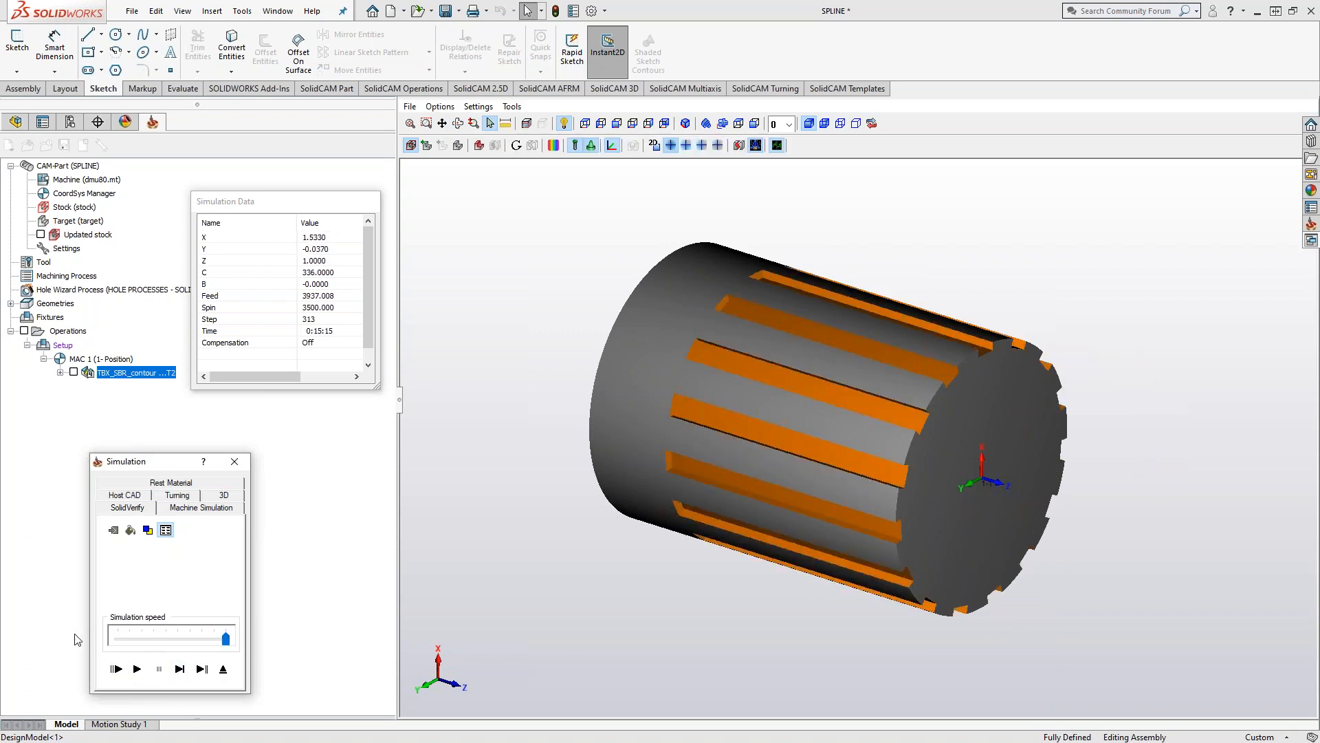
Replay the broaching simulation at the slowest speed, raising it in stages back to maximum during the run
{"action": "left_click_drag", "start_coordinate": [227, 642], "coordinate": [118, 639]}
{"action": "left_click", "coordinate": [137, 669]}
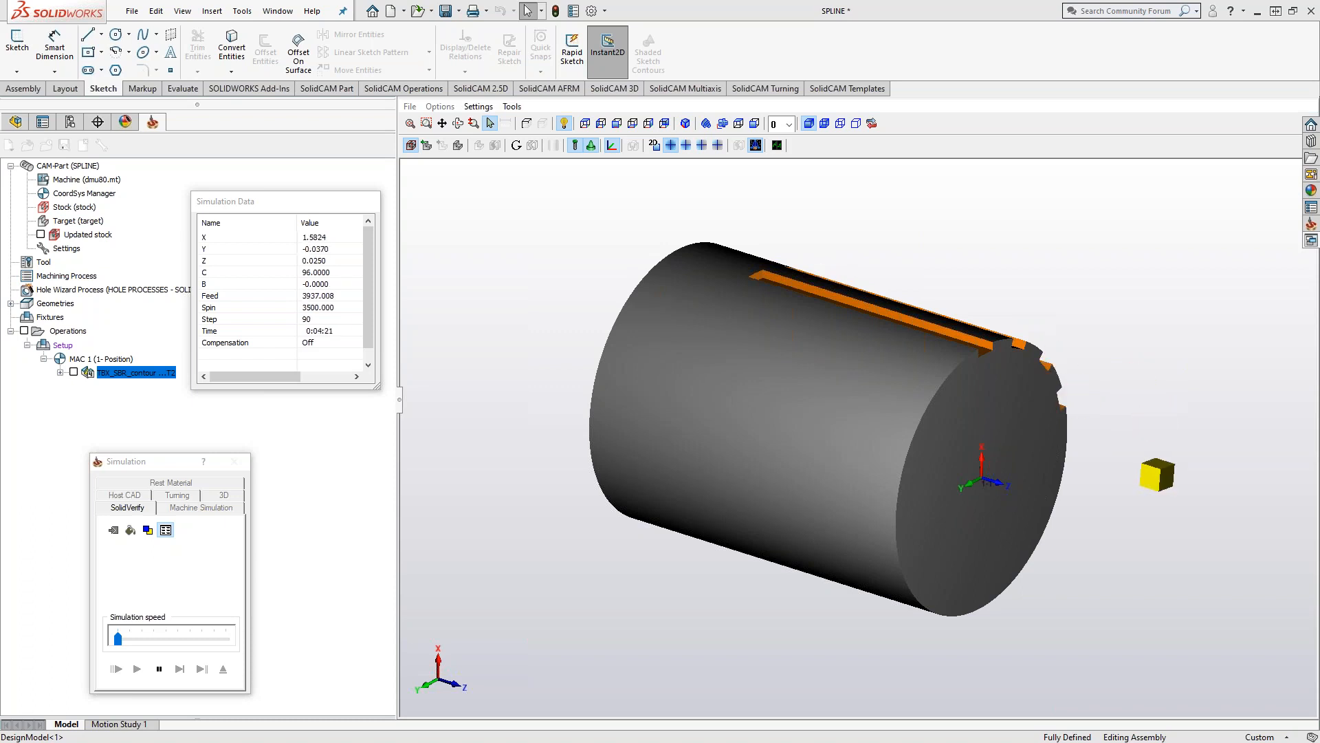
{"action": "left_click_drag", "start_coordinate": [117, 639], "coordinate": [166, 641]}
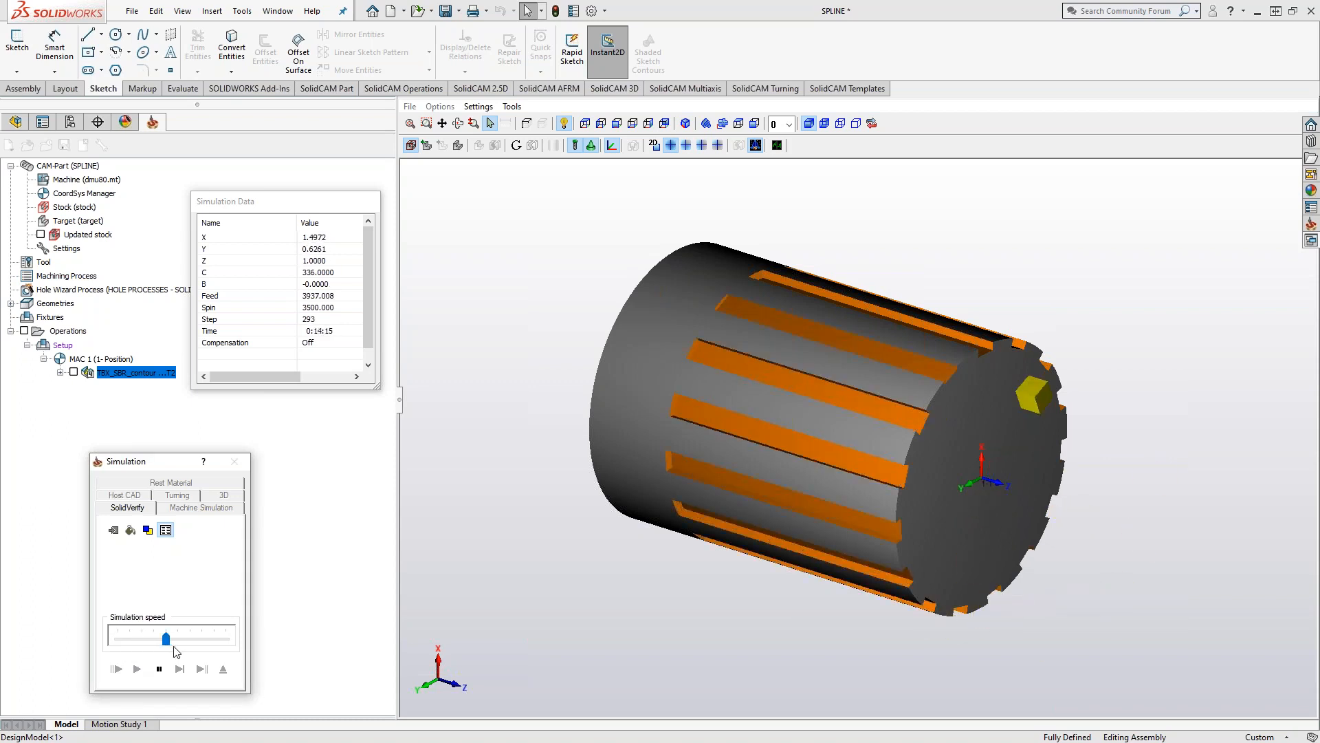
{"action": "left_click_drag", "start_coordinate": [176, 642], "coordinate": [233, 640]}
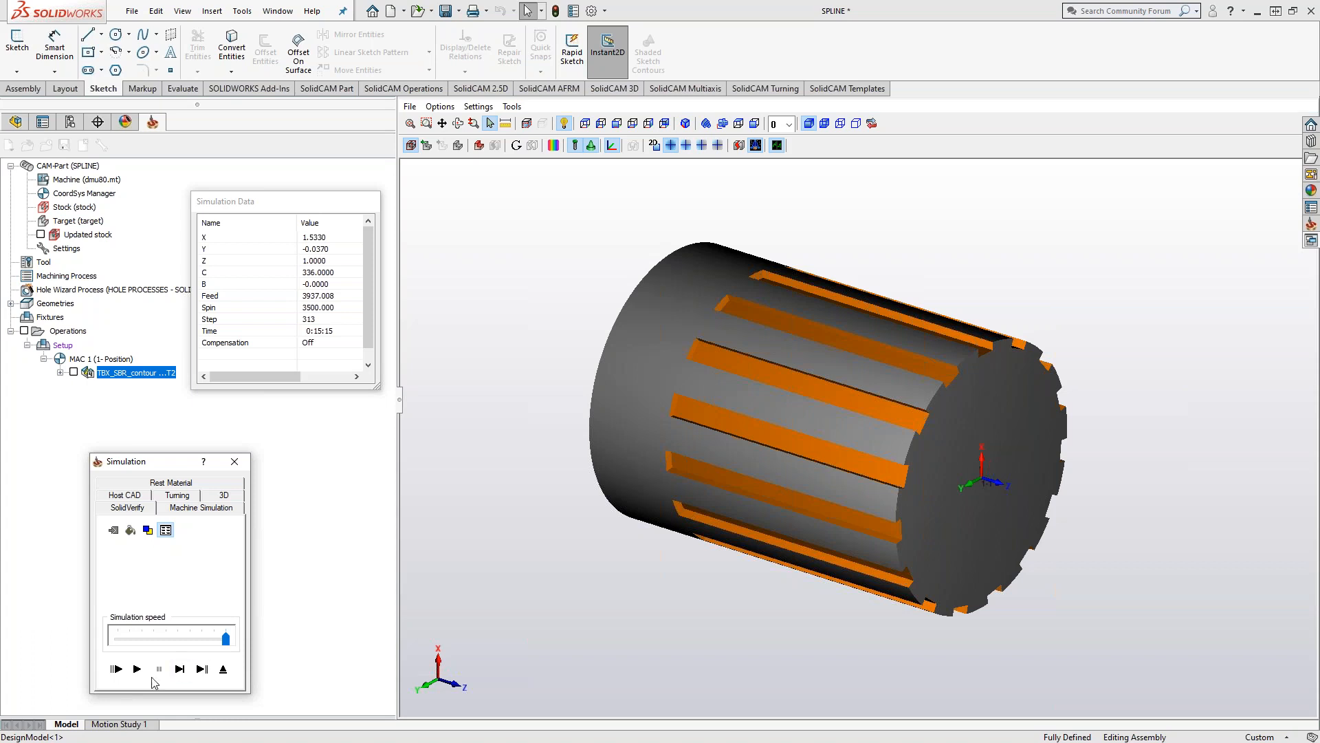
Restart the simulation and advance it one move at a time through the broaching passes of the first slot
{"action": "left_click", "coordinate": [181, 668]}
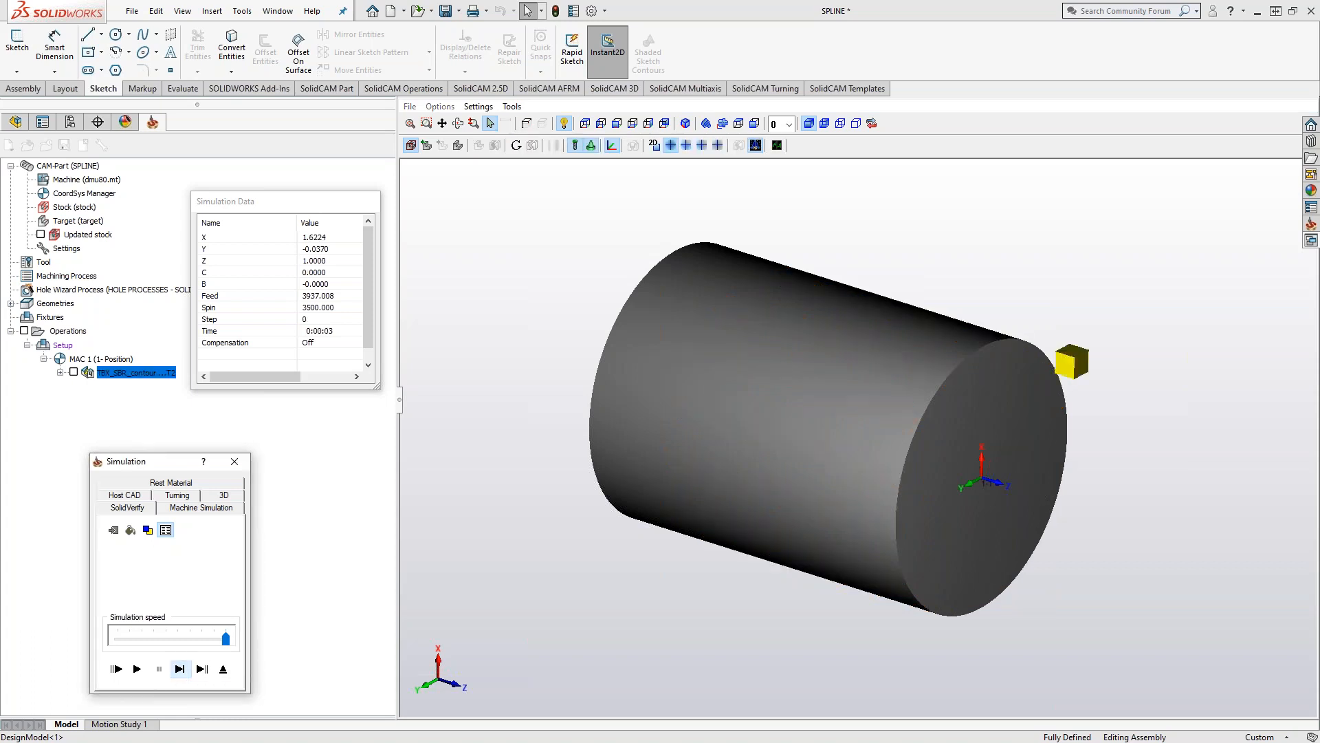
{"action": "left_click", "coordinate": [180, 668]}
{"action": "left_click", "coordinate": [180, 668]}
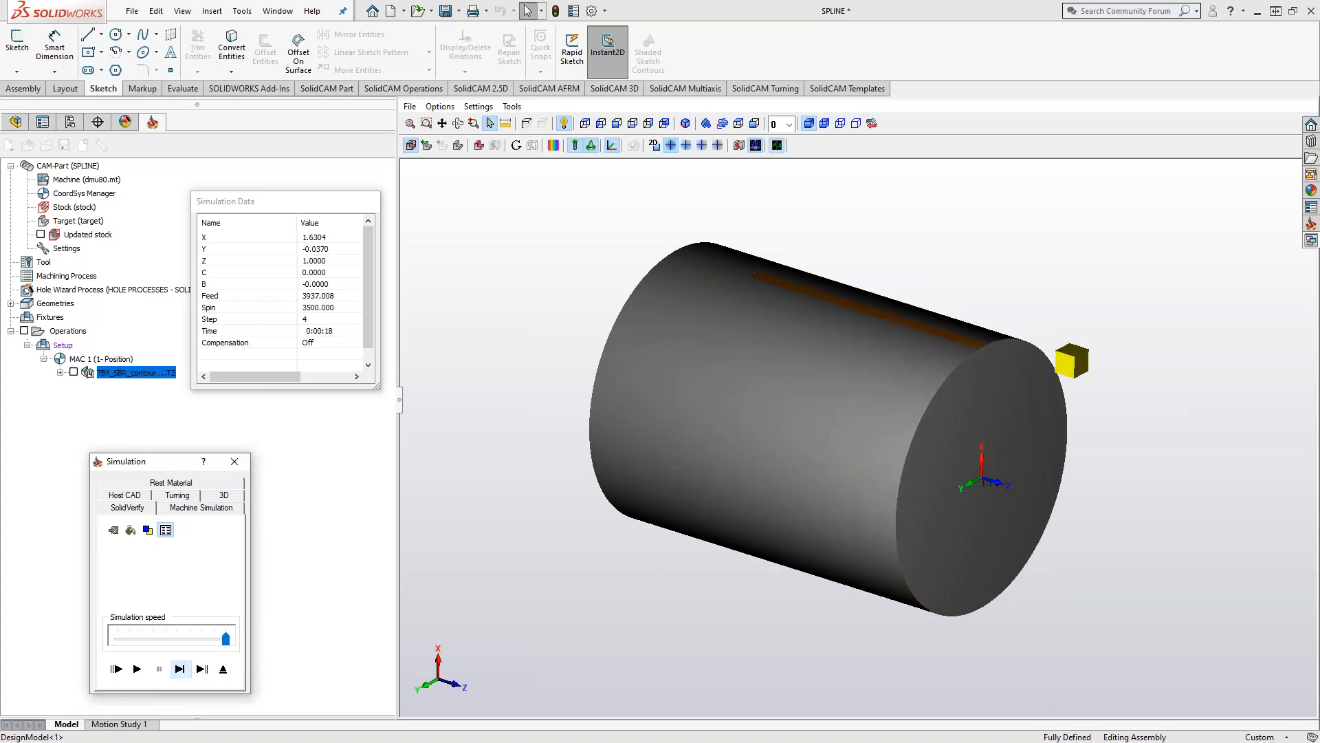
{"action": "left_click", "coordinate": [180, 668]}
{"action": "left_click", "coordinate": [180, 669]}
{"action": "left_click", "coordinate": [180, 669]}
{"action": "left_click", "coordinate": [180, 668]}
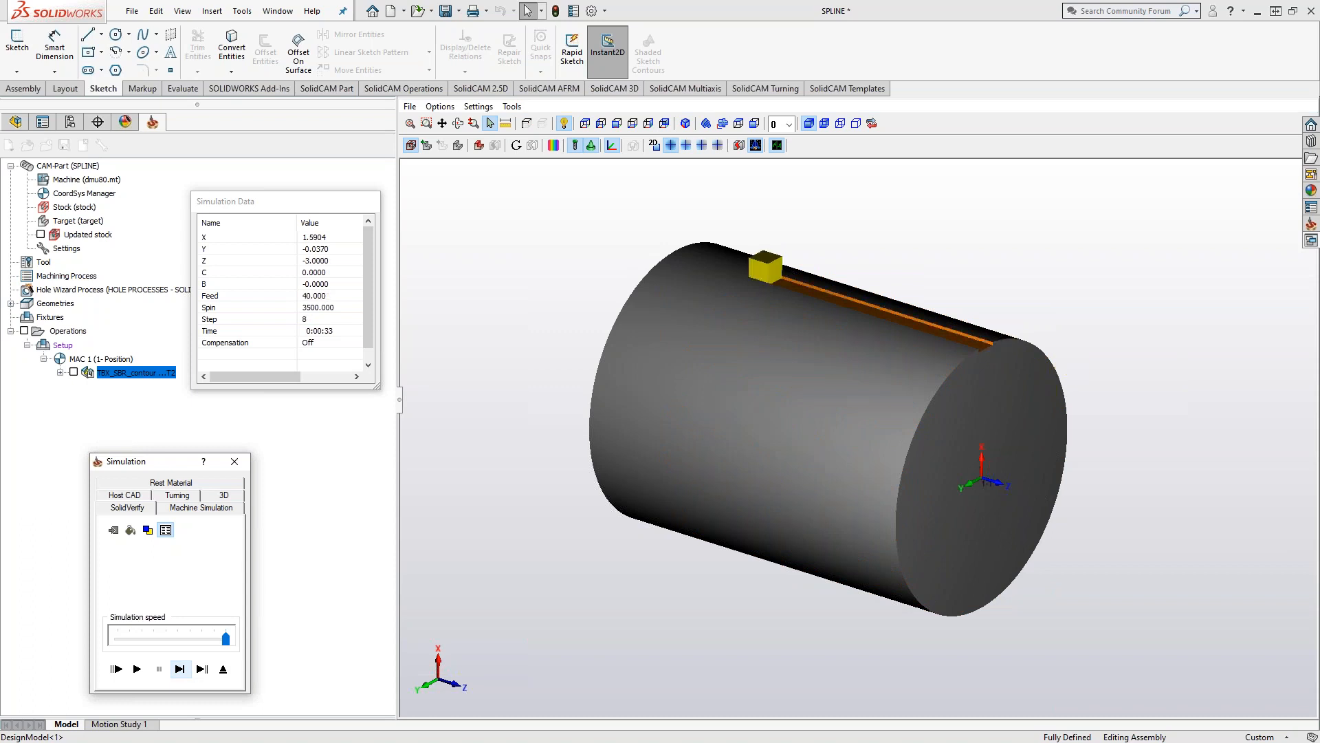
{"action": "left_click", "coordinate": [180, 668]}
{"action": "left_click", "coordinate": [180, 668]}
{"action": "left_click", "coordinate": [180, 668]}
{"action": "left_click", "coordinate": [180, 668]}
{"action": "left_click", "coordinate": [180, 668]}
{"action": "left_click", "coordinate": [181, 668]}
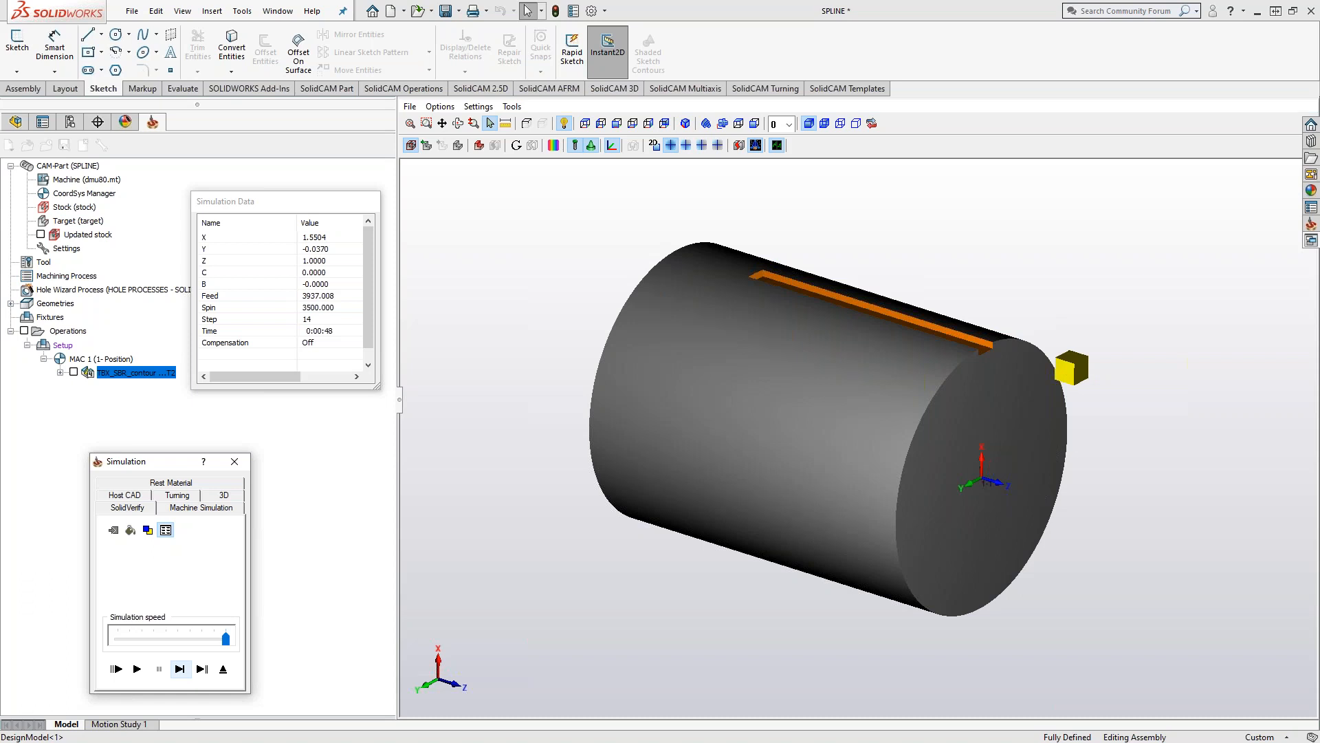
{"action": "left_click", "coordinate": [180, 668]}
{"action": "left_click", "coordinate": [180, 669]}
{"action": "left_click", "coordinate": [180, 669]}
{"action": "left_click", "coordinate": [180, 669]}
{"action": "left_click", "coordinate": [180, 669]}
{"action": "left_click", "coordinate": [180, 669]}
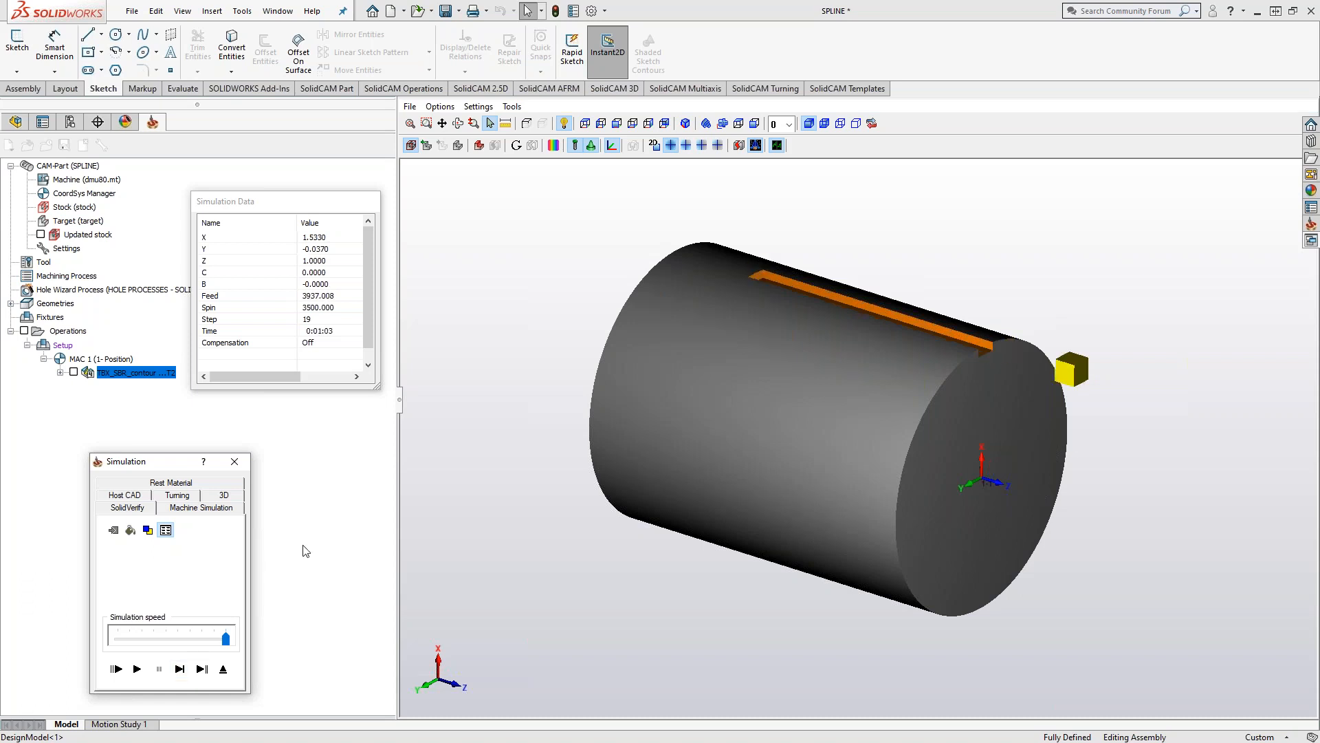
Inspect the end and floor of the simulated slot up close and exit the simulation
{"action": "middle_click_drag", "start_coordinate": [822, 265], "coordinate": [773, 275]}
{"action": "scroll", "coordinate": [778, 273], "scroll_direction": "up", "scroll_amount": 6}
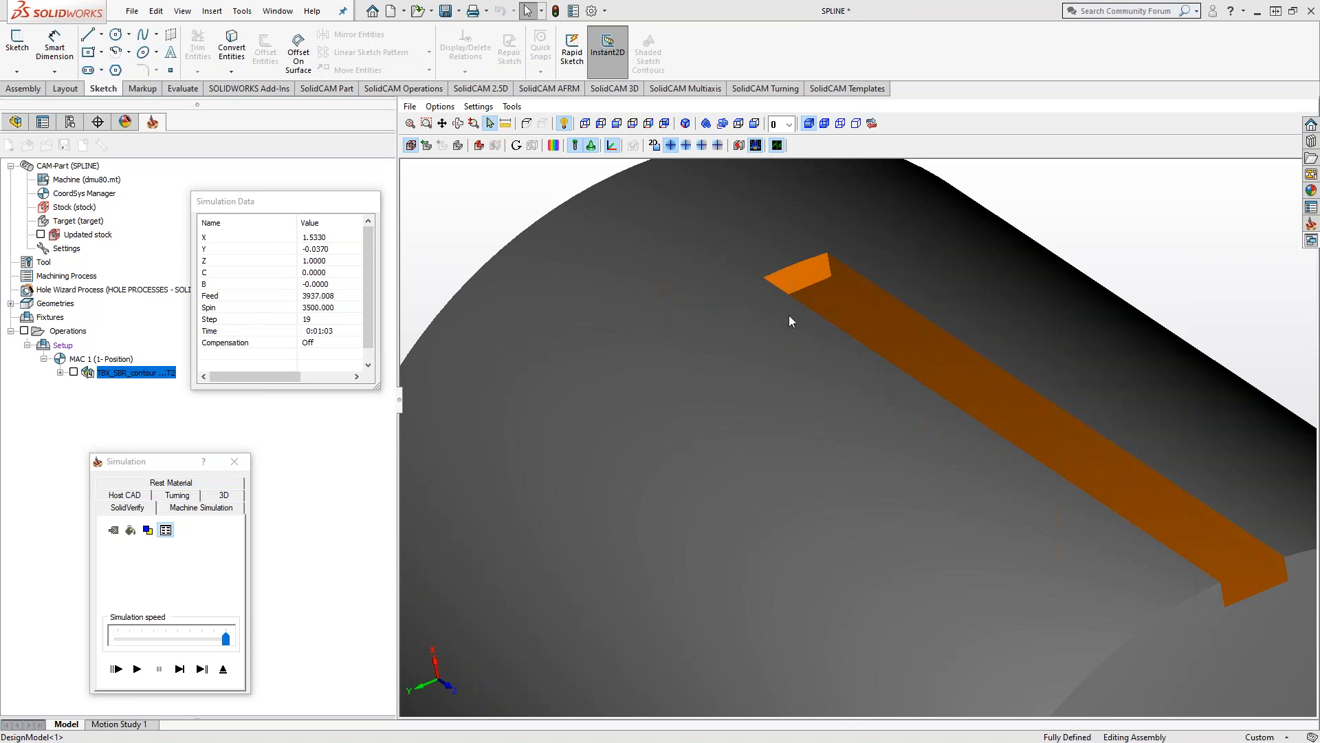
{"action": "scroll", "coordinate": [789, 315], "scroll_direction": "up", "scroll_amount": 5}
{"action": "left_click", "coordinate": [225, 667]}
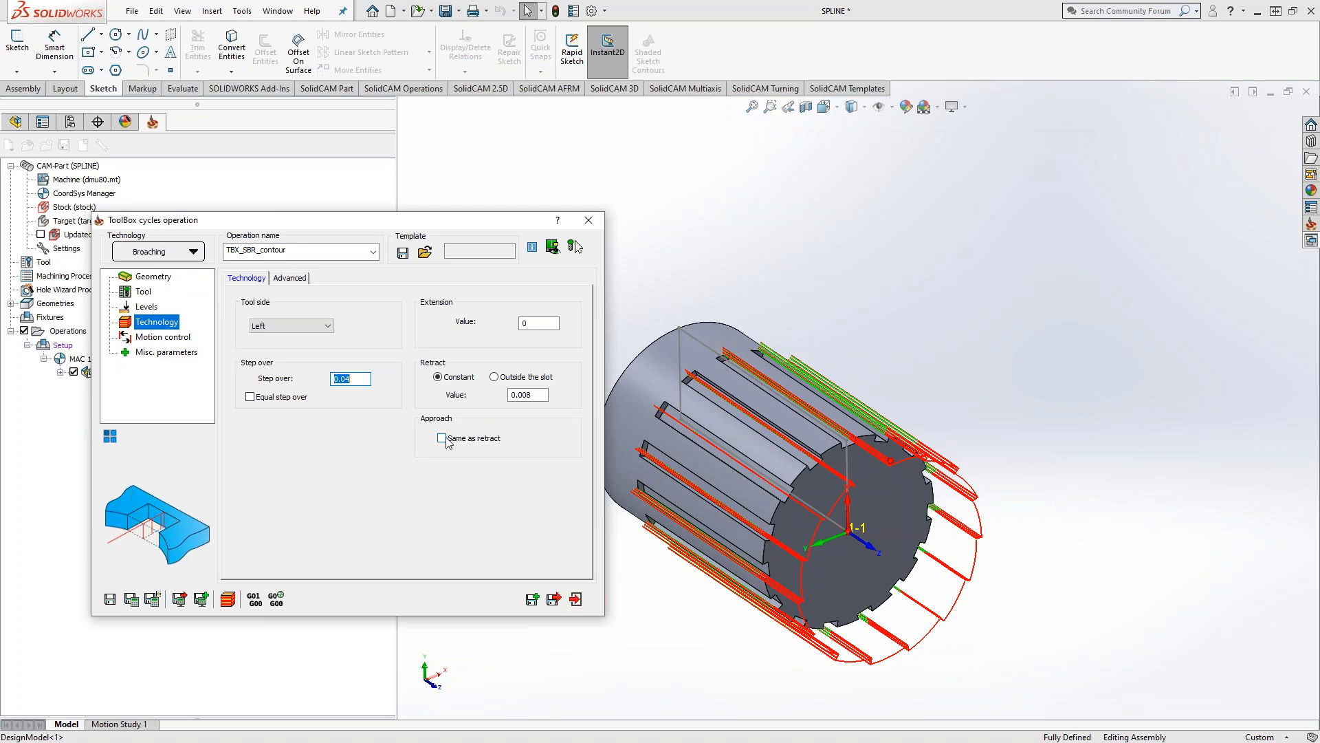
Review the broaching operation's advanced, motion control, miscellaneous, levels, tool and geometry settings
{"action": "left_click", "coordinate": [299, 278]}
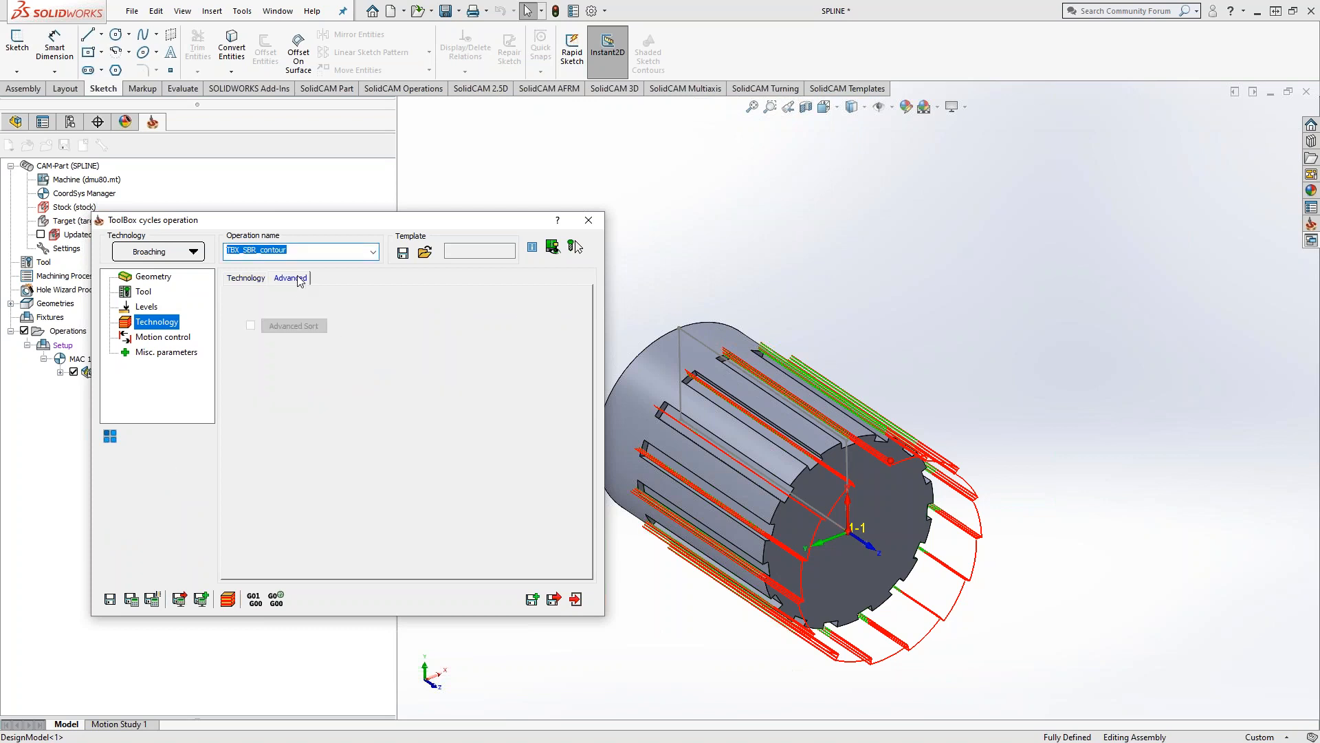
{"action": "left_click", "coordinate": [246, 278]}
{"action": "left_click", "coordinate": [162, 338]}
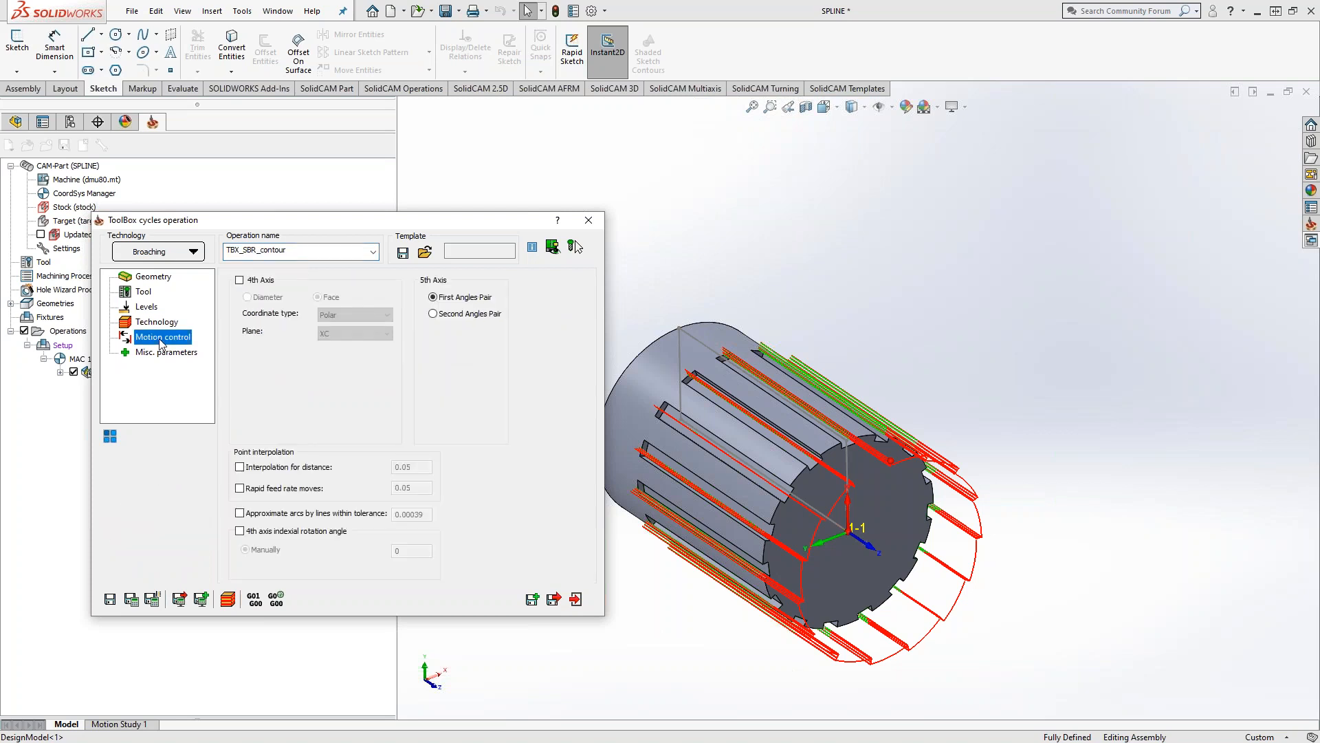
{"action": "left_click", "coordinate": [158, 353]}
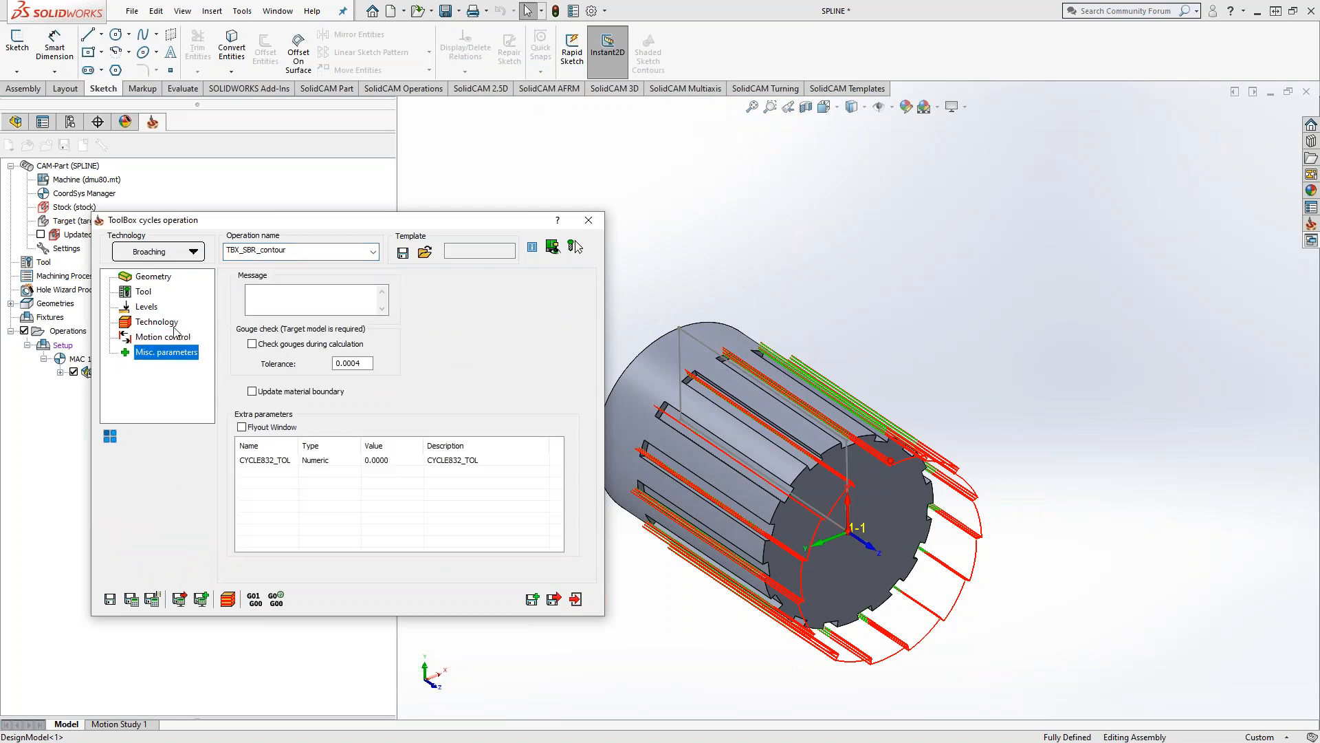
{"action": "left_click", "coordinate": [162, 328]}
{"action": "left_click", "coordinate": [146, 310]}
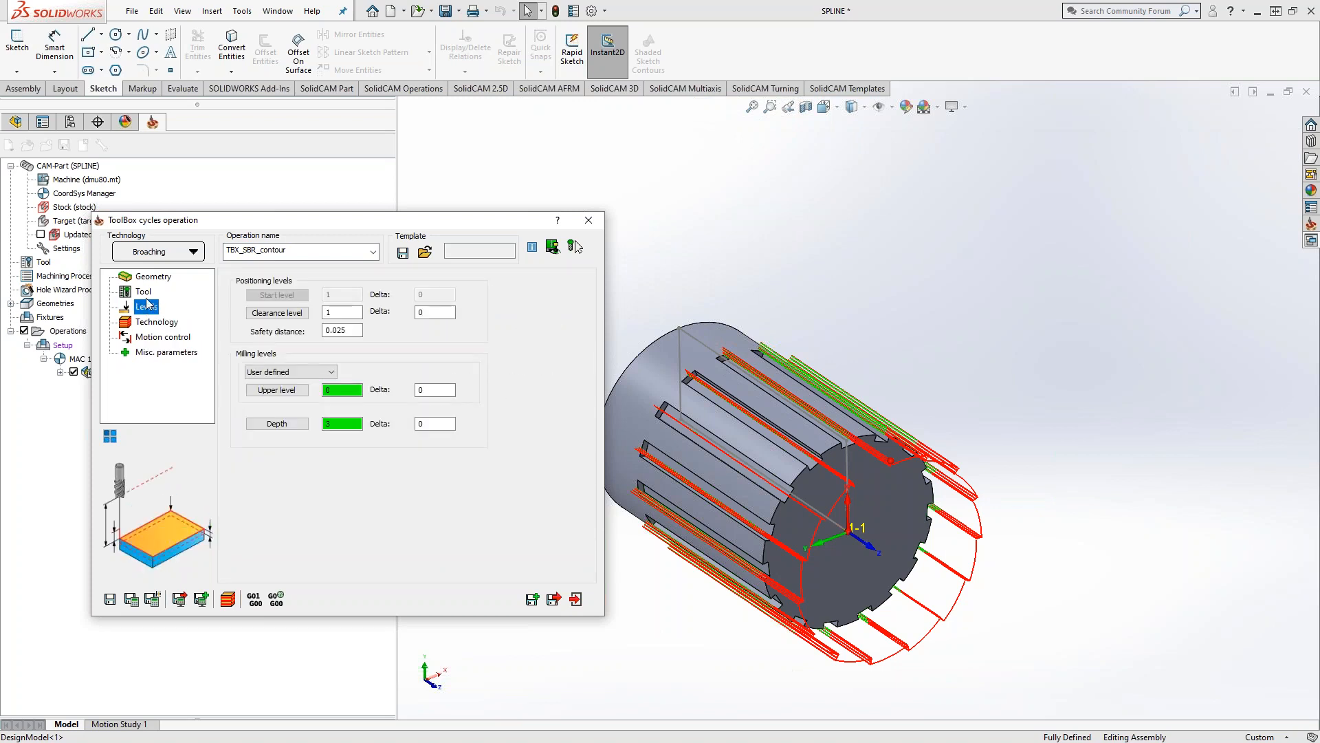
{"action": "left_click", "coordinate": [148, 293]}
{"action": "left_click", "coordinate": [152, 276]}
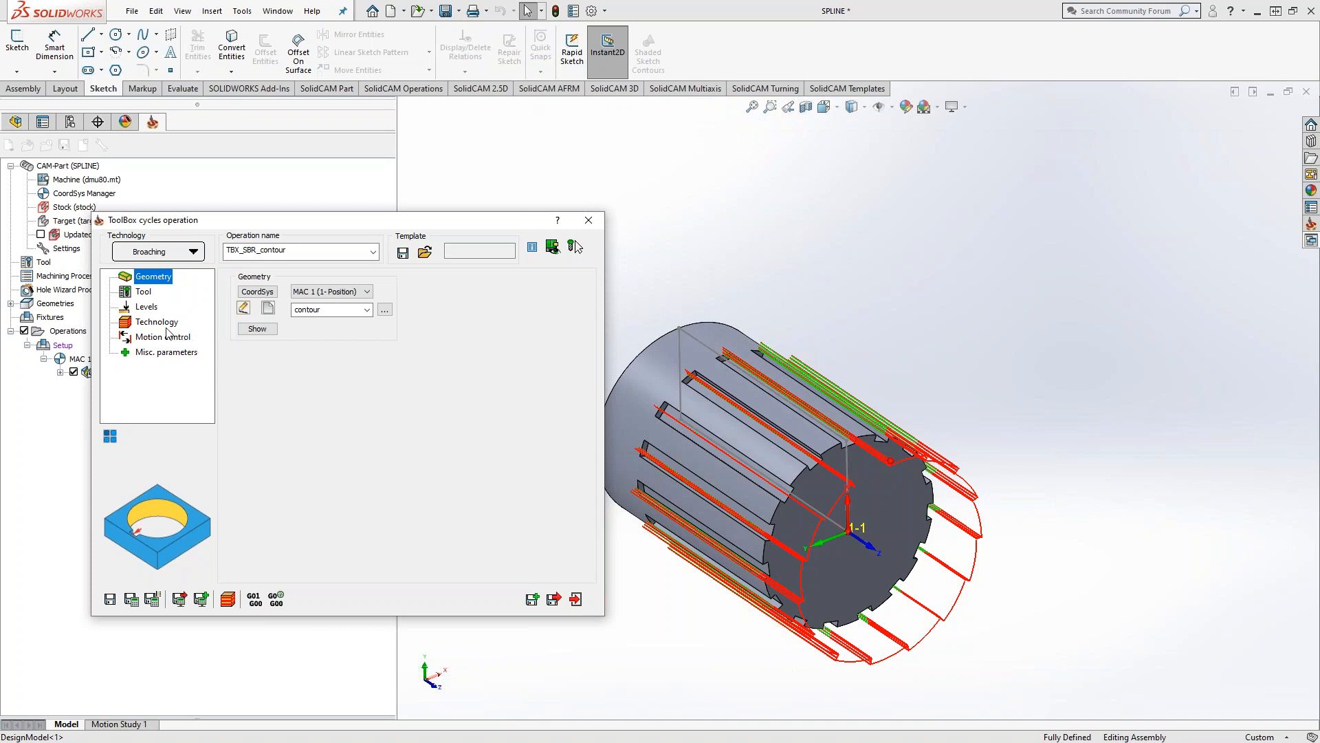
Compare the technology settings, including the extension value, with the toolpath in the slots and close the operation unchanged
{"action": "left_click", "coordinate": [165, 323]}
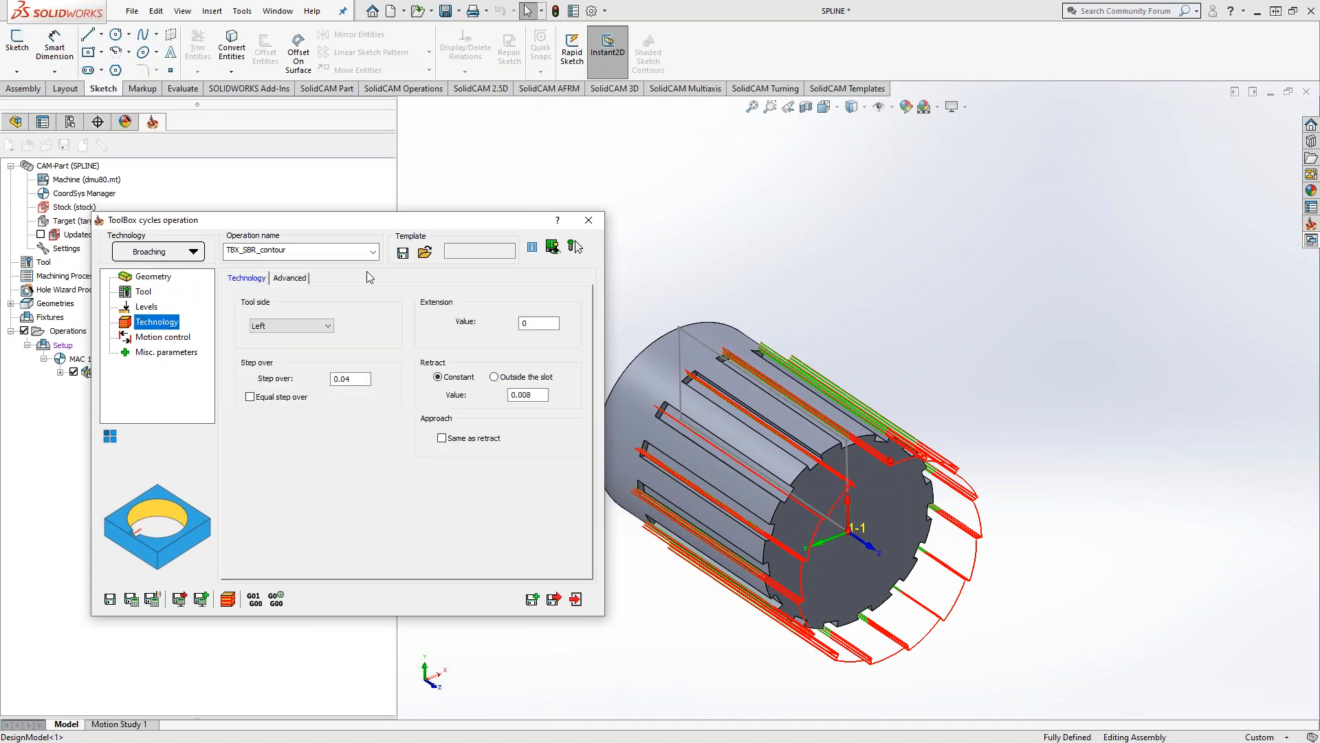
{"action": "scroll", "coordinate": [830, 390], "scroll_direction": "down", "scroll_amount": 5}
{"action": "mouse_move", "coordinate": [829, 390]}
{"action": "middle_mouse_down"}
{"action": "mouse_move", "coordinate": [884, 365]}
{"action": "mouse_move", "coordinate": [834, 381]}
{"action": "middle_mouse_up"}
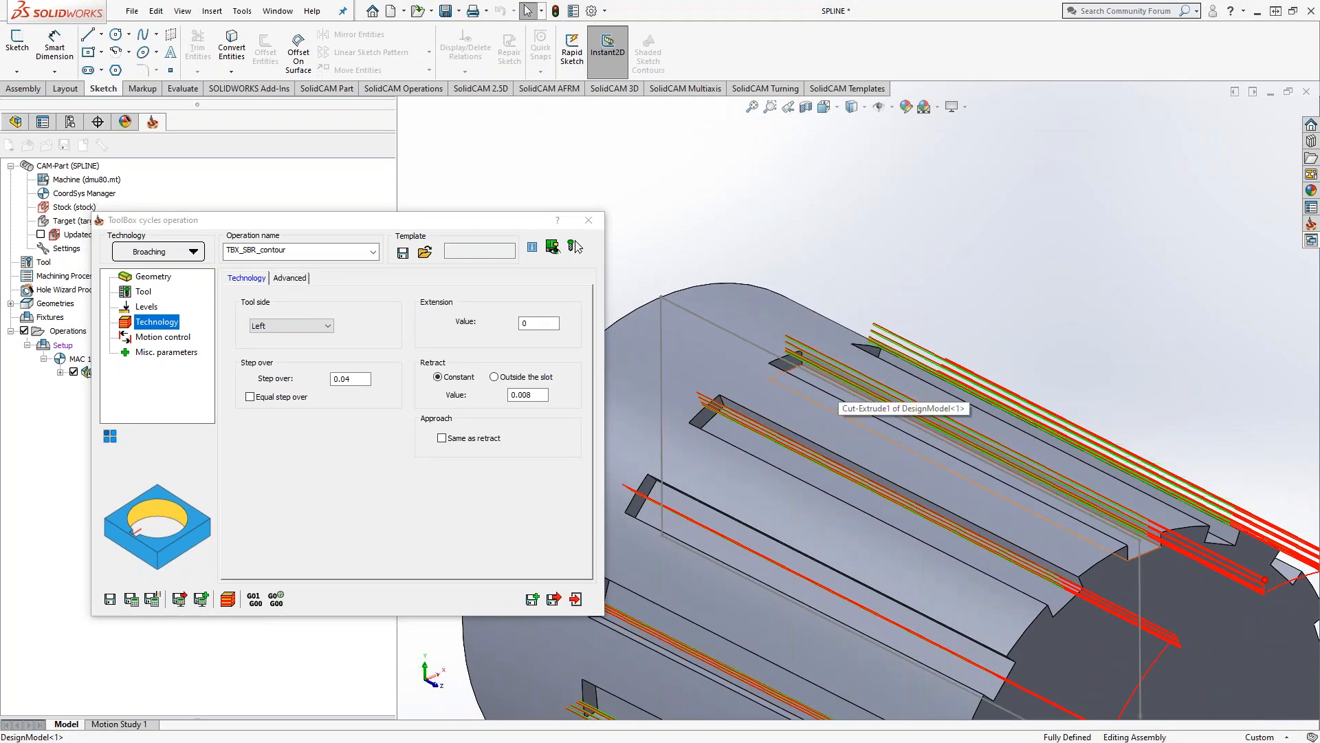
{"action": "left_click", "coordinate": [519, 323]}
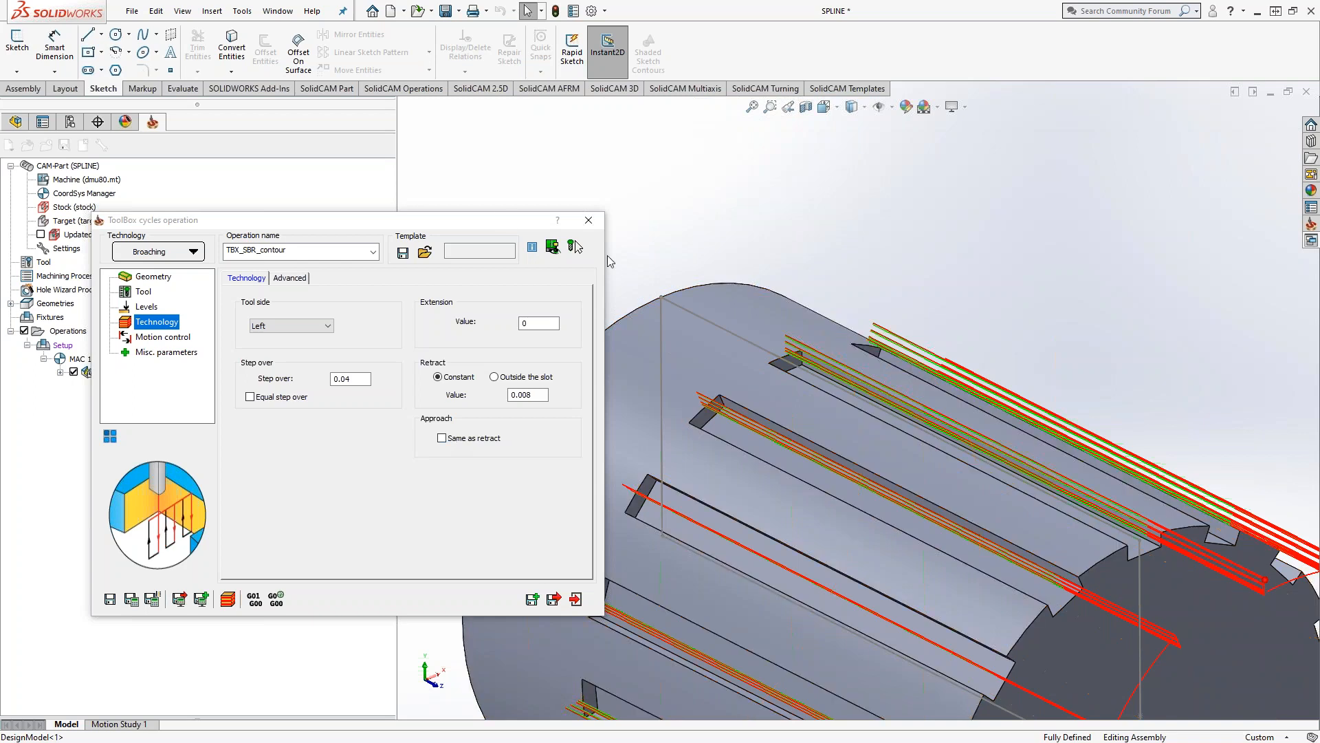
{"action": "left_click", "coordinate": [589, 220]}
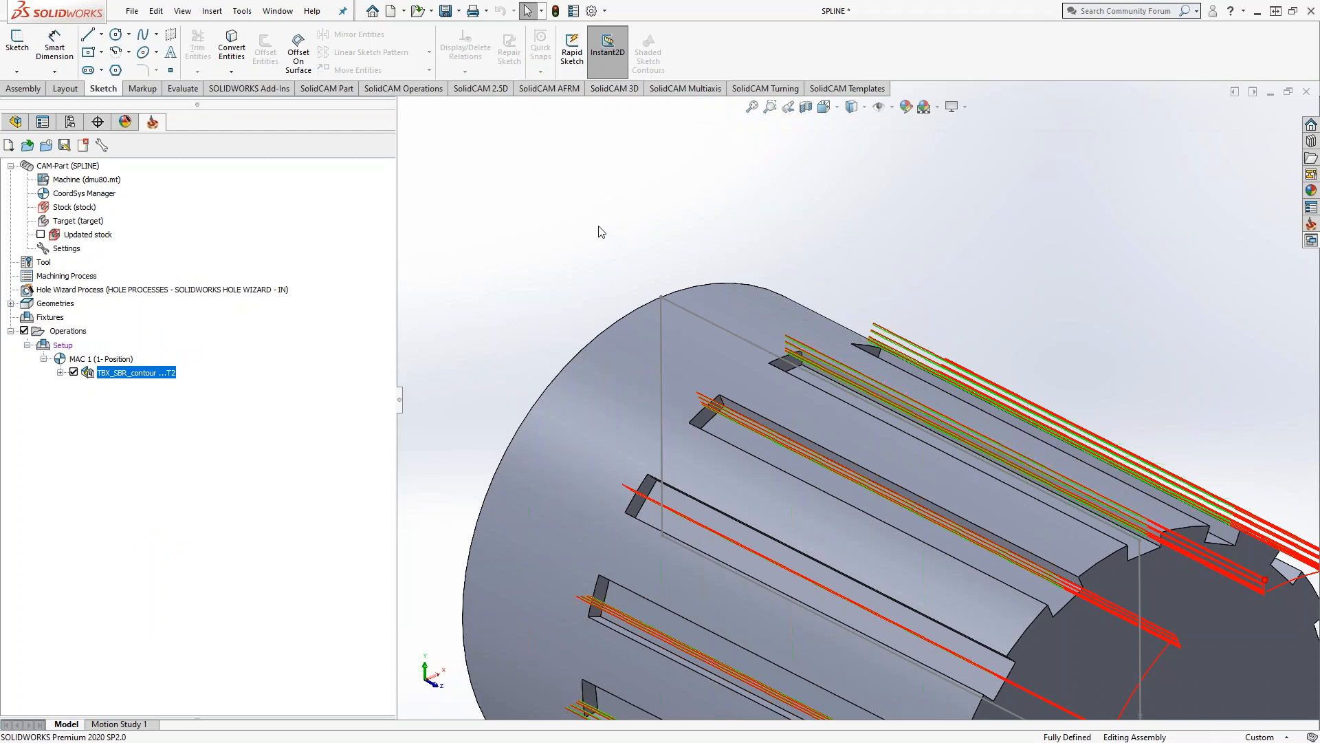
Open the recent CAM-Part SIMPLE TURNING-060820
{"action": "left_click", "coordinate": [242, 10]}
{"action": "mouse_move", "coordinate": [323, 77]}
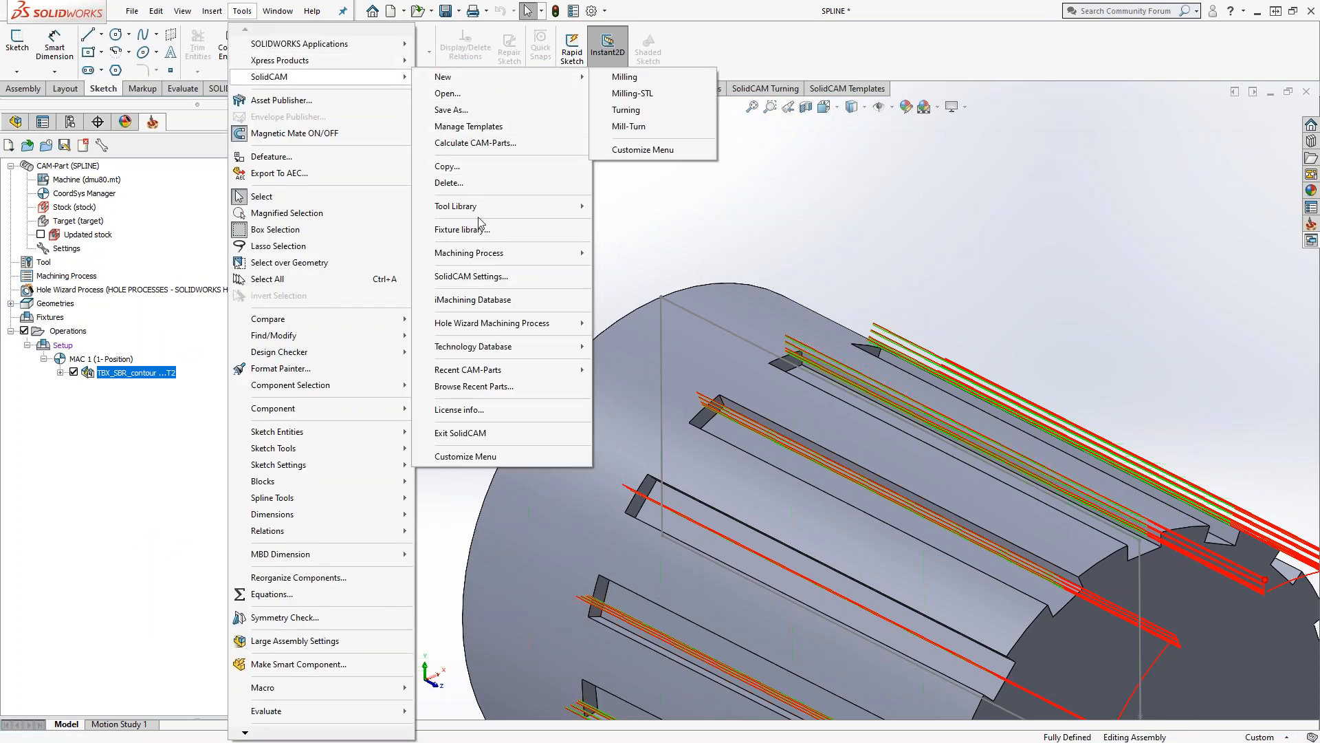
{"action": "mouse_move", "coordinate": [530, 374]}
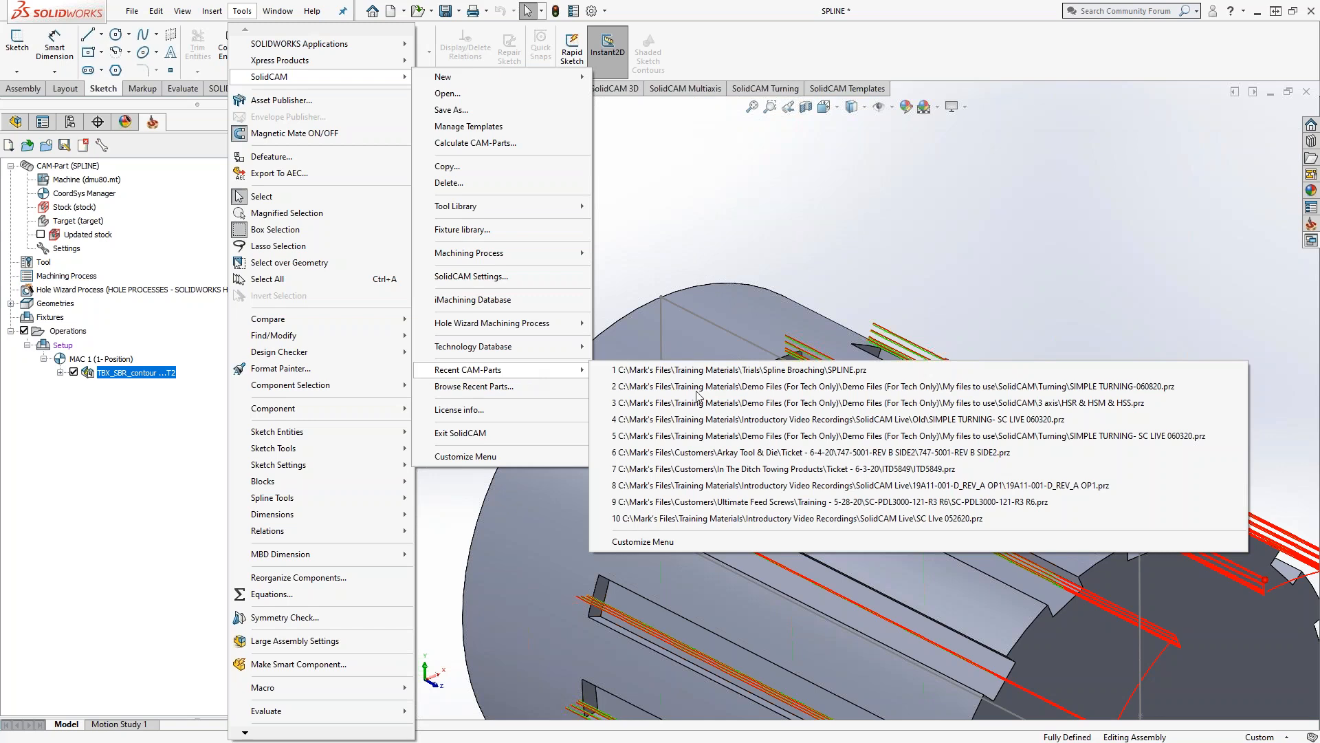
{"action": "left_click", "coordinate": [950, 387]}
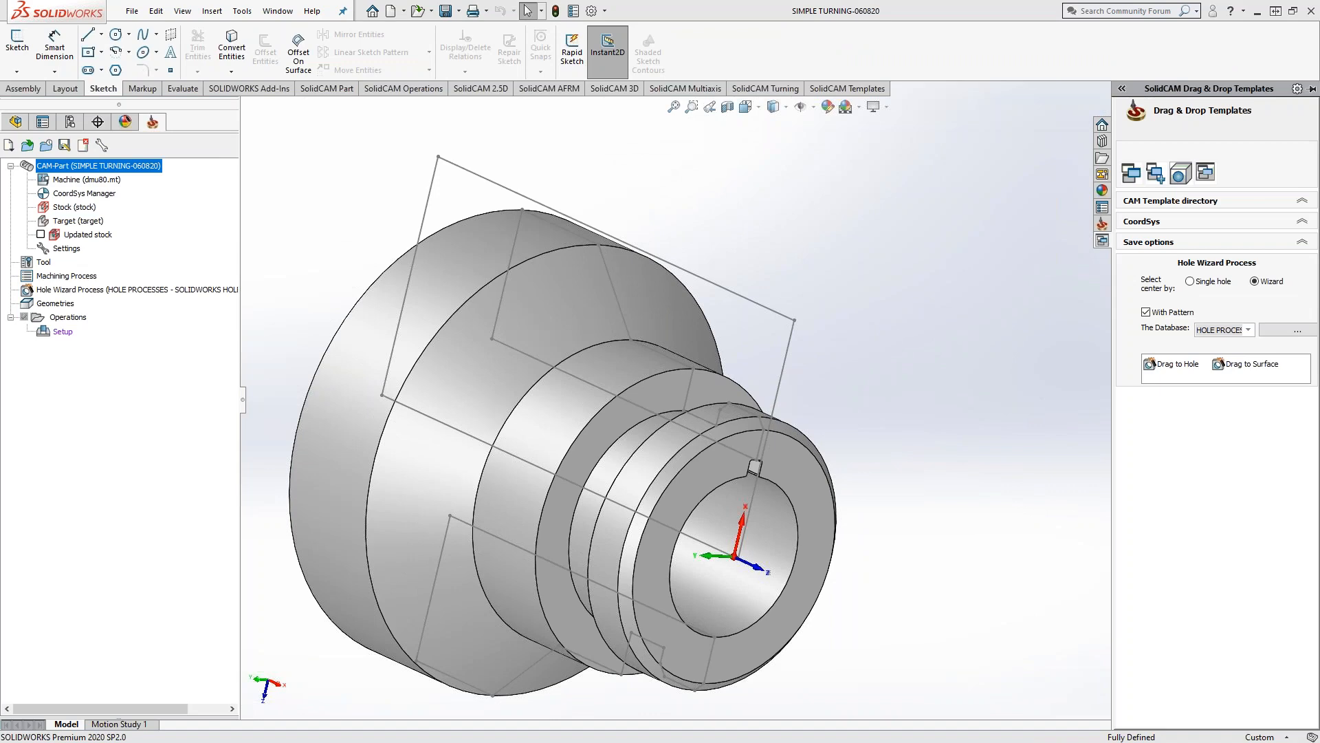
Add a ToolBox cycles milling operation under Setup and set its technology to Broaching for the keyway in the bore
{"action": "middle_click_drag", "start_coordinate": [894, 540], "coordinate": [873, 564]}
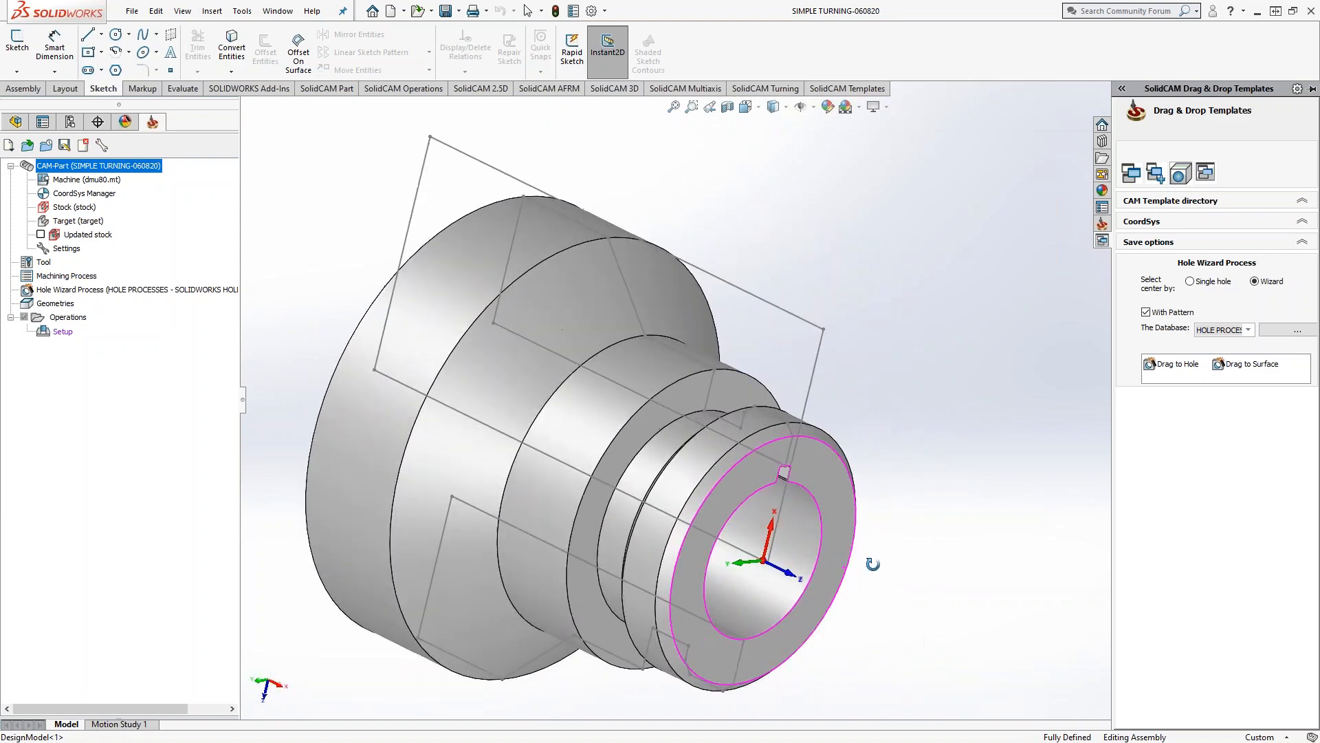
{"action": "scroll", "coordinate": [810, 507], "scroll_direction": "down", "scroll_amount": 3}
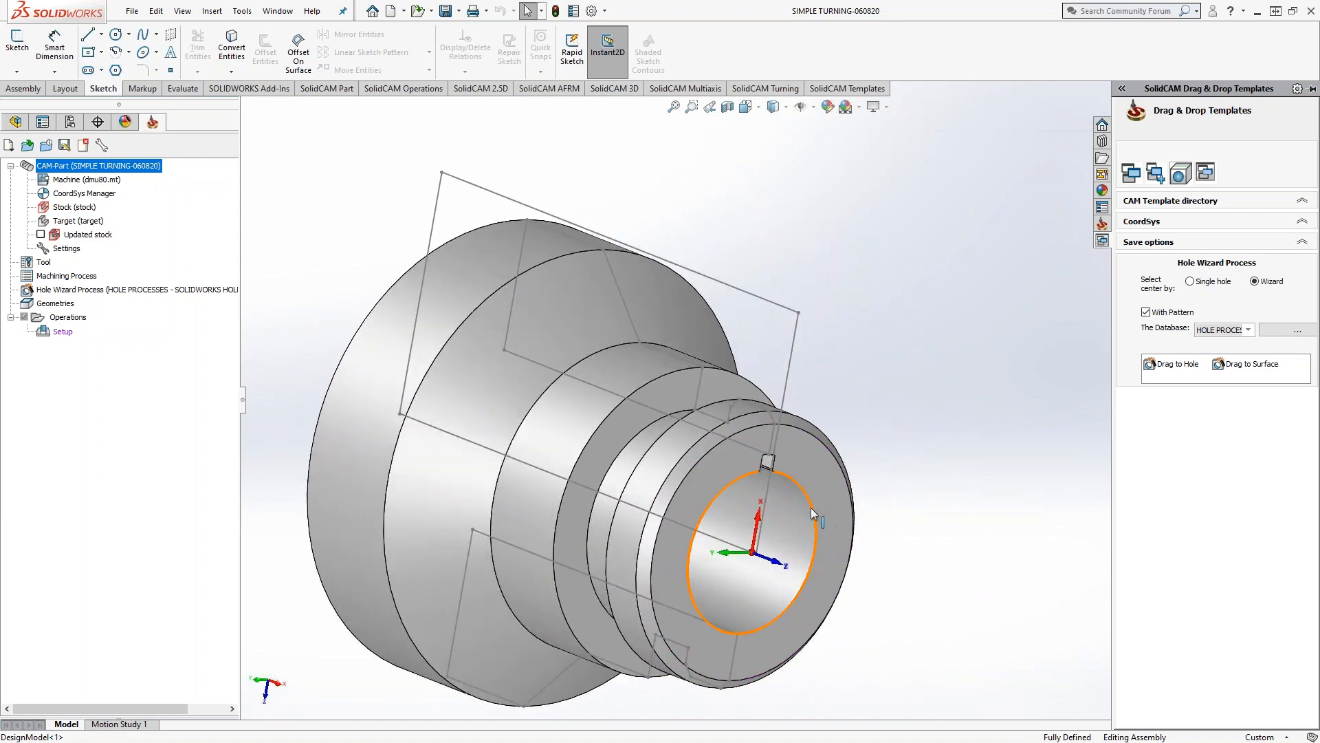
{"action": "mouse_move", "coordinate": [762, 472]}
{"action": "middle_mouse_down"}
{"action": "mouse_move", "coordinate": [698, 413]}
{"action": "mouse_move", "coordinate": [787, 440]}
{"action": "mouse_move", "coordinate": [780, 481]}
{"action": "mouse_move", "coordinate": [759, 497]}
{"action": "mouse_move", "coordinate": [713, 491]}
{"action": "mouse_move", "coordinate": [757, 517]}
{"action": "mouse_move", "coordinate": [723, 500]}
{"action": "mouse_move", "coordinate": [768, 494]}
{"action": "middle_mouse_up"}
{"action": "scroll", "coordinate": [788, 471], "scroll_direction": "up", "scroll_amount": 3}
{"action": "scroll", "coordinate": [773, 445], "scroll_direction": "down", "scroll_amount": 6}
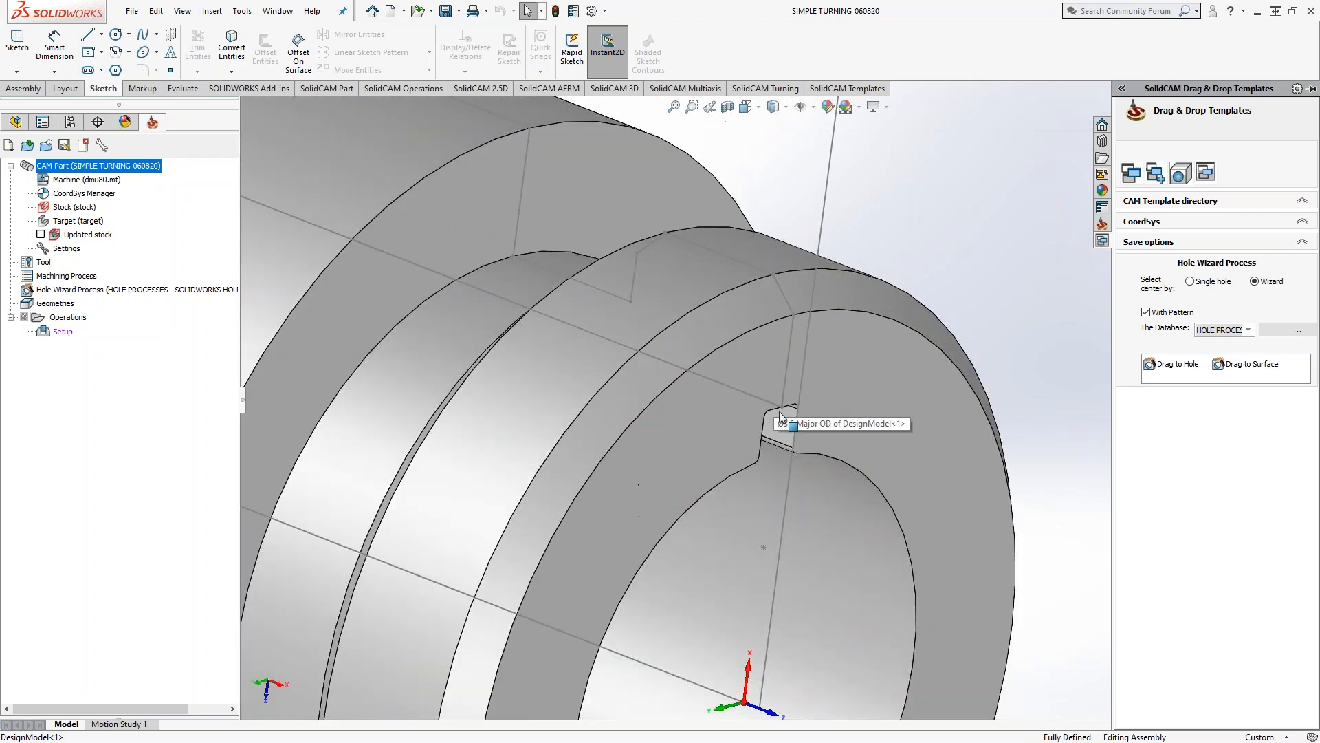
{"action": "middle_click_drag", "start_coordinate": [778, 437], "coordinate": [646, 414]}
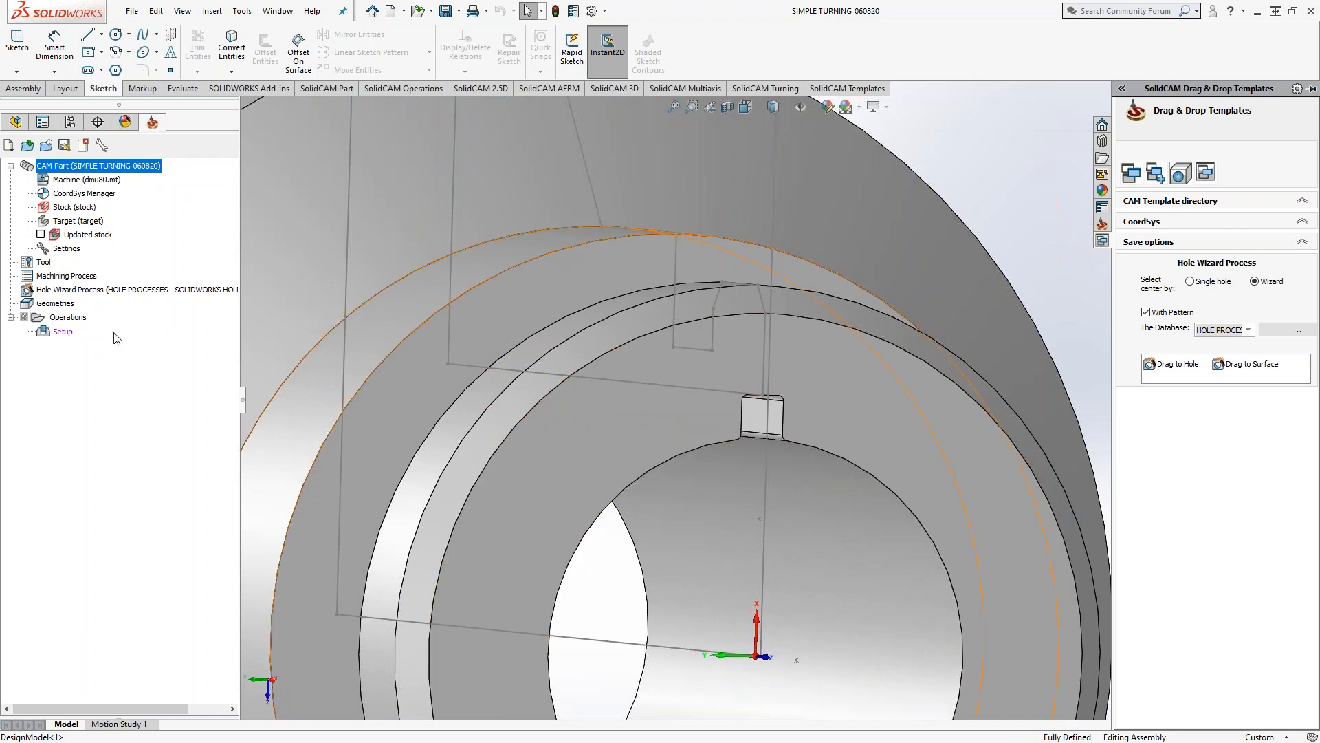
{"action": "right_click", "coordinate": [59, 334]}
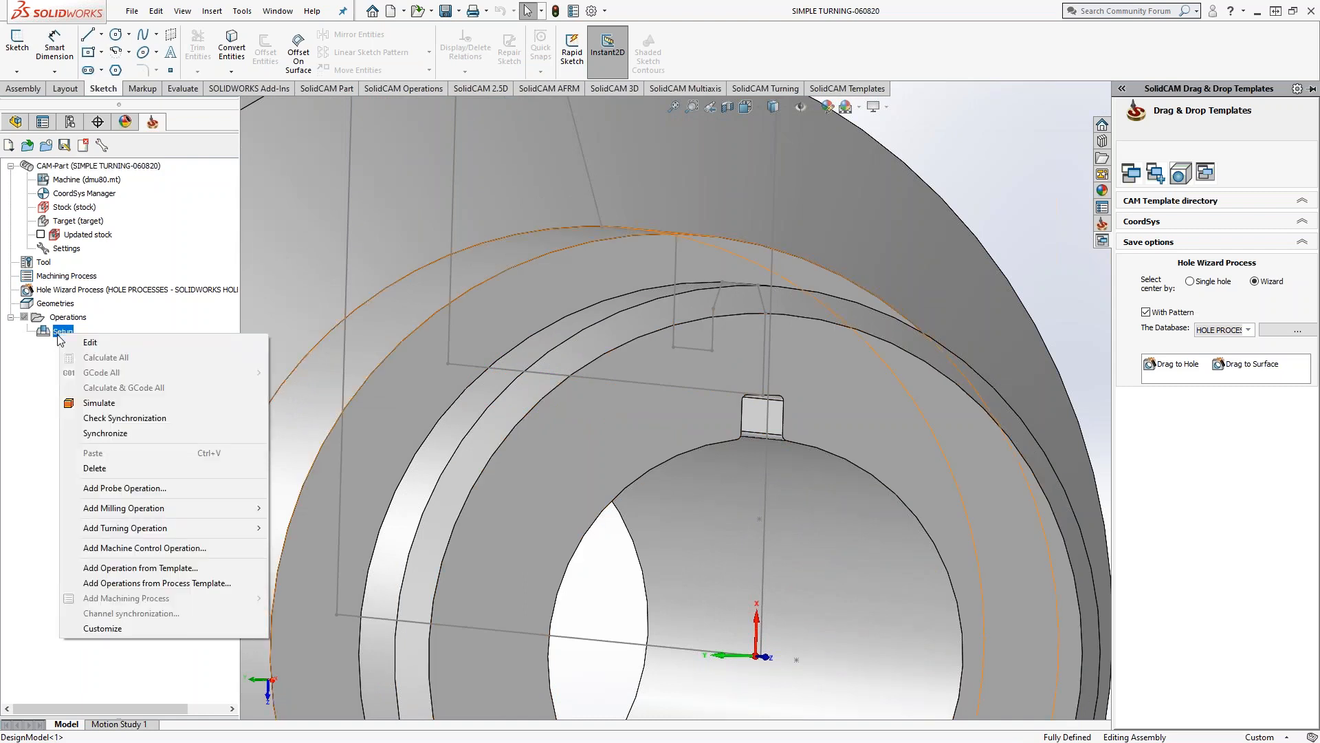
{"action": "mouse_move", "coordinate": [174, 513]}
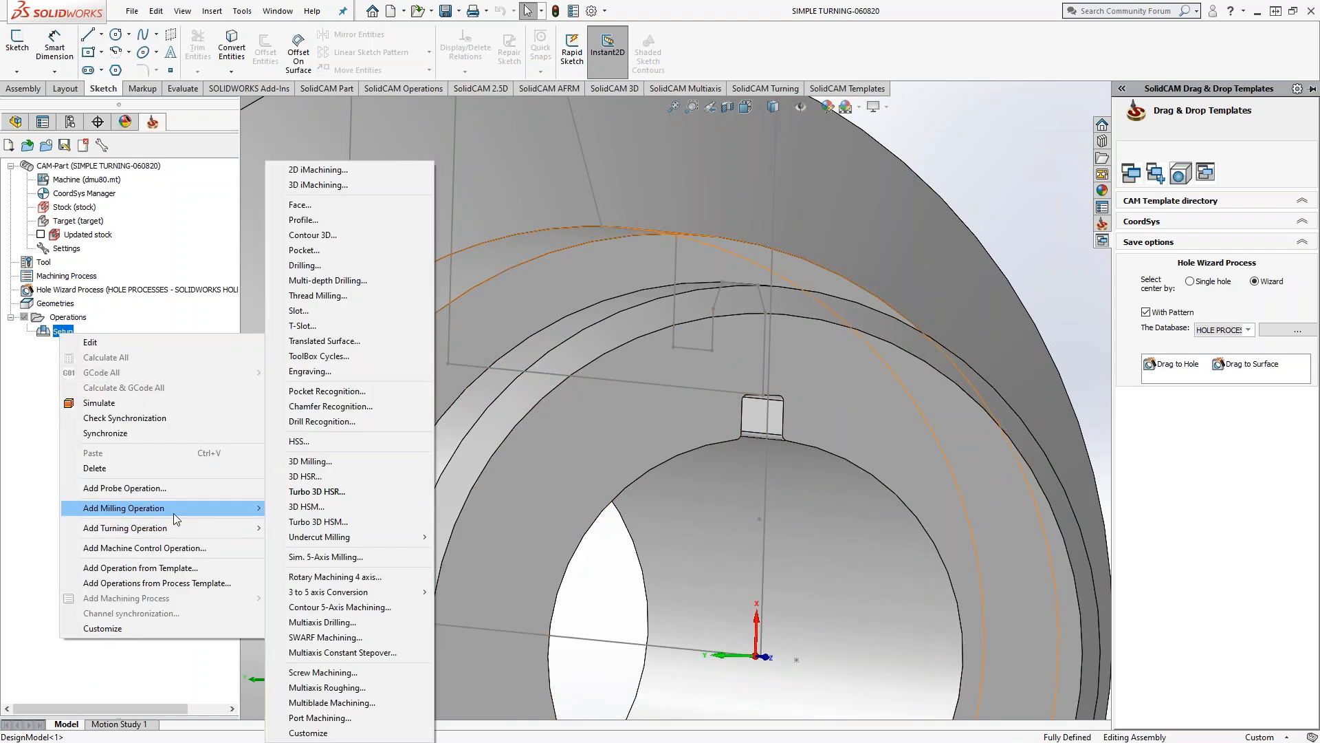
{"action": "left_click", "coordinate": [365, 357]}
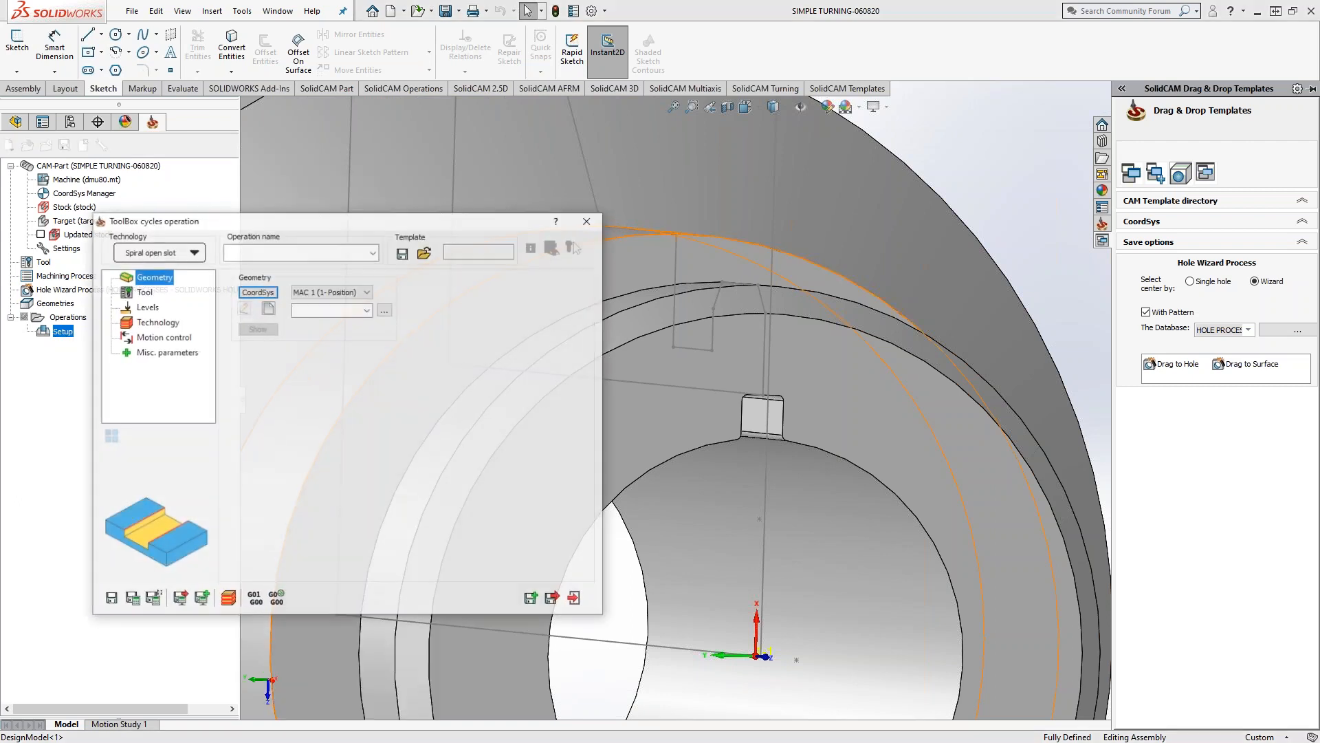
{"action": "left_click", "coordinate": [184, 253]}
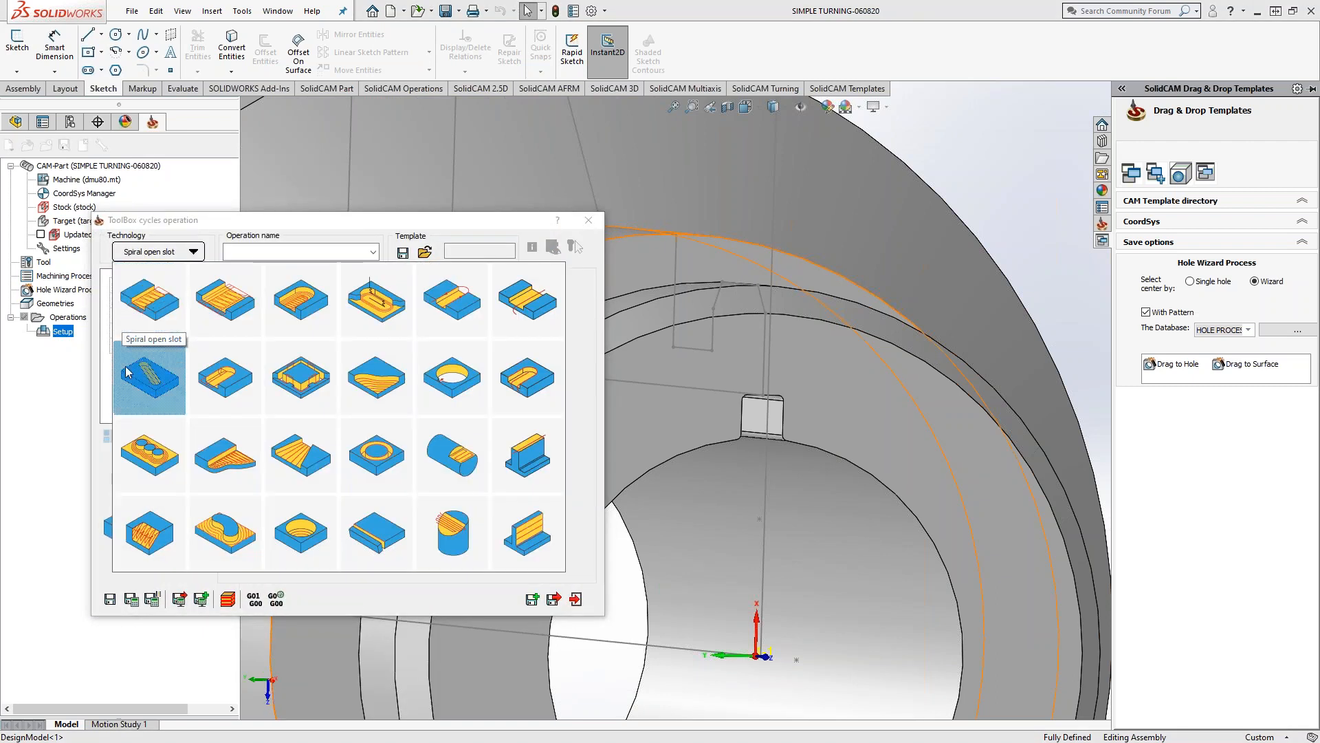
{"action": "left_click", "coordinate": [449, 379]}
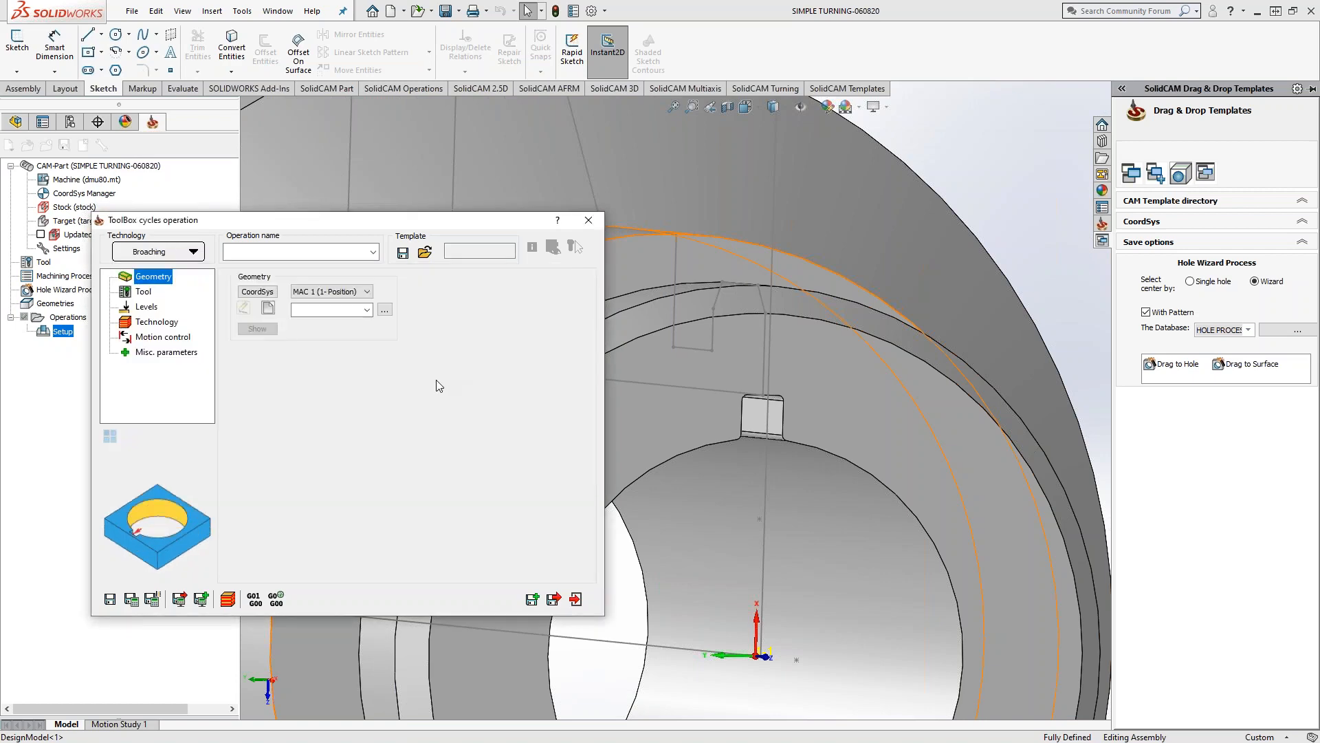
Define the broaching geometry as a single curve chain along the keyway's straight side edge on the front face
{"action": "middle_click_drag", "start_coordinate": [795, 538], "coordinate": [831, 576]}
{"action": "scroll", "coordinate": [807, 570], "scroll_direction": "up", "scroll_amount": 4}
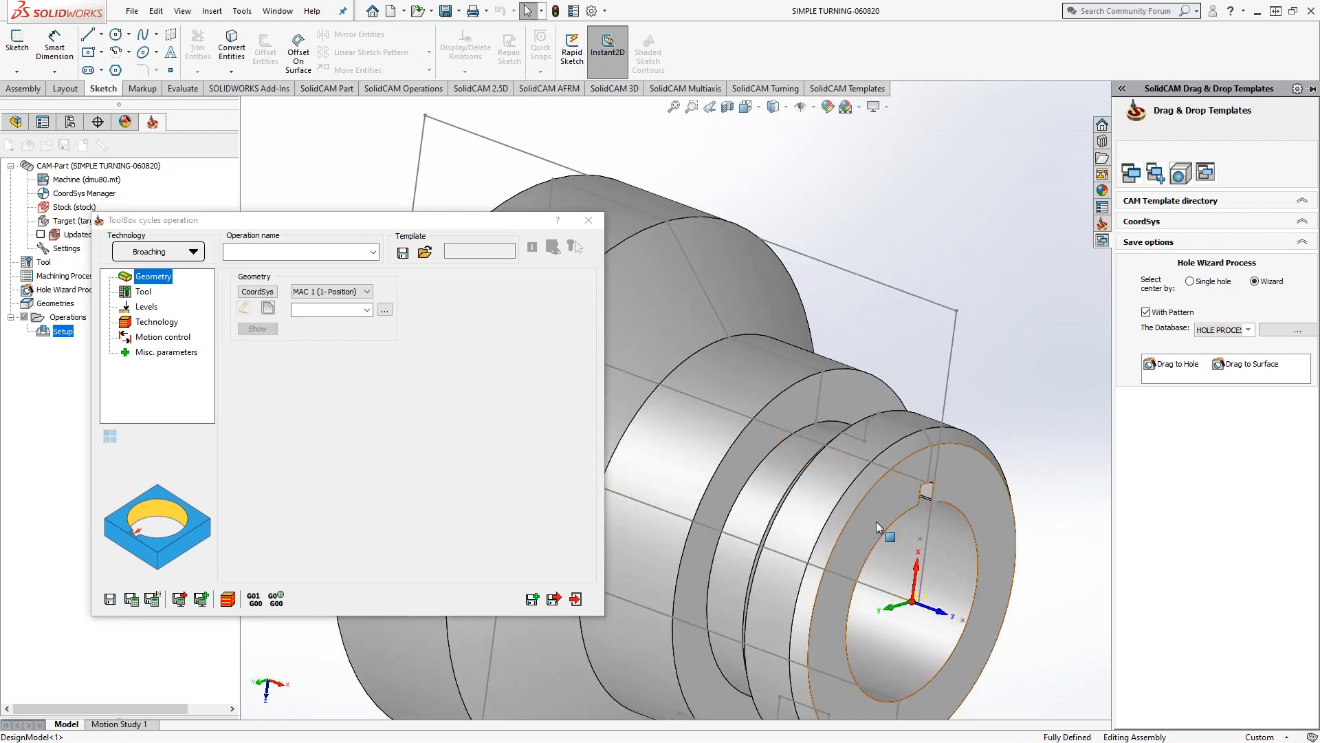
{"action": "left_click", "coordinate": [268, 309]}
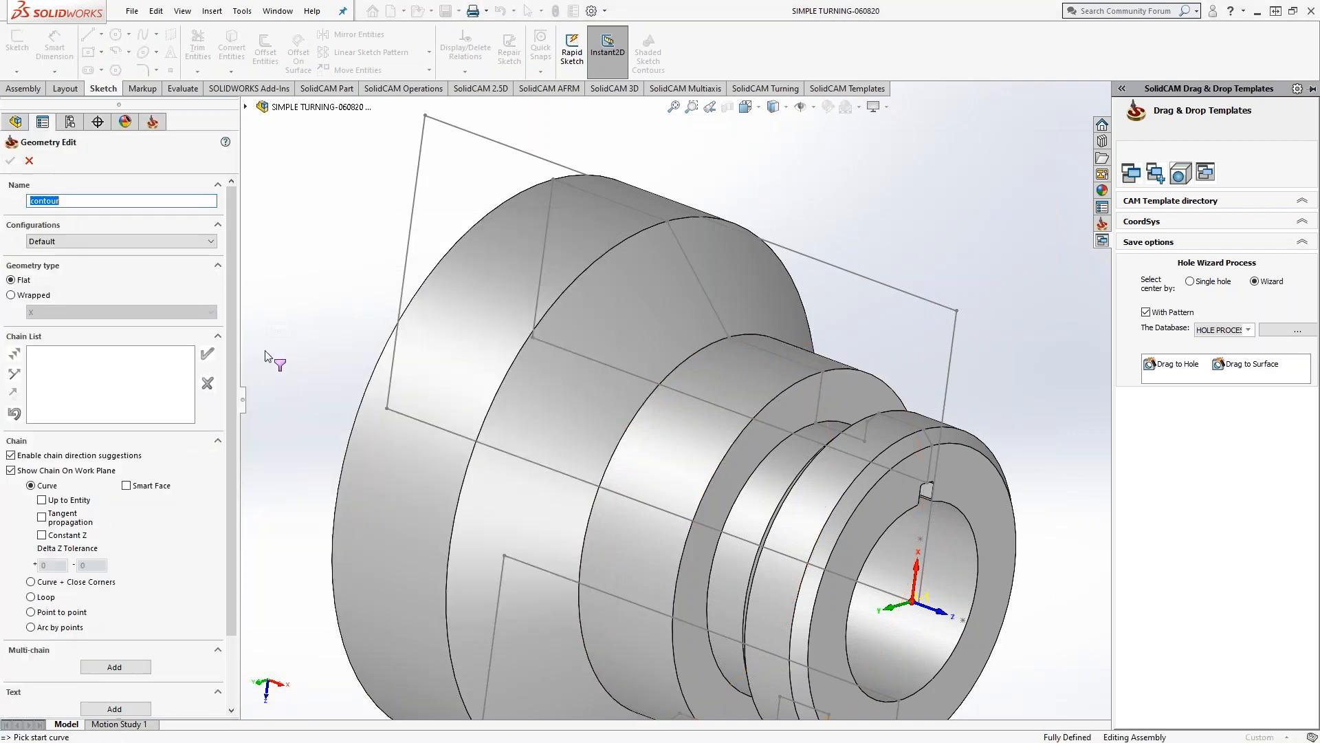
{"action": "scroll", "coordinate": [917, 490], "scroll_direction": "down", "scroll_amount": 6}
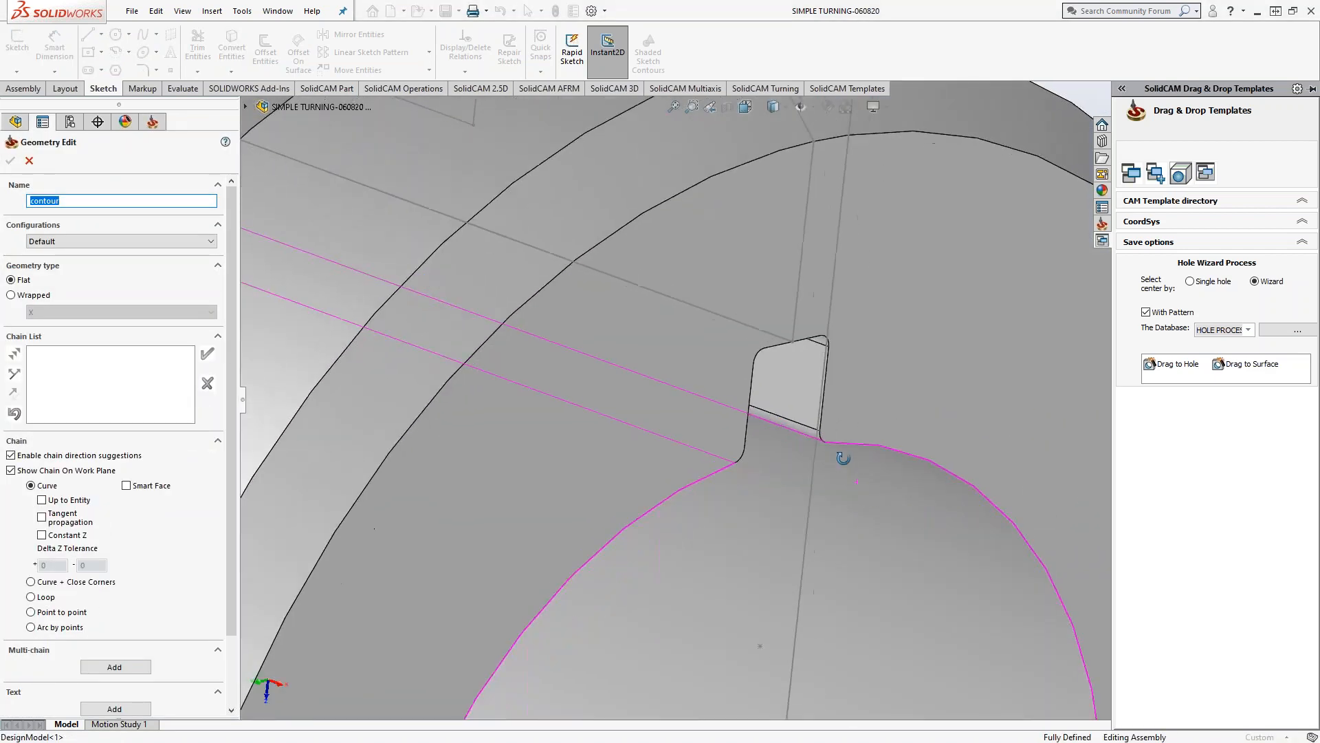
{"action": "middle_click_drag", "start_coordinate": [844, 458], "coordinate": [835, 458]}
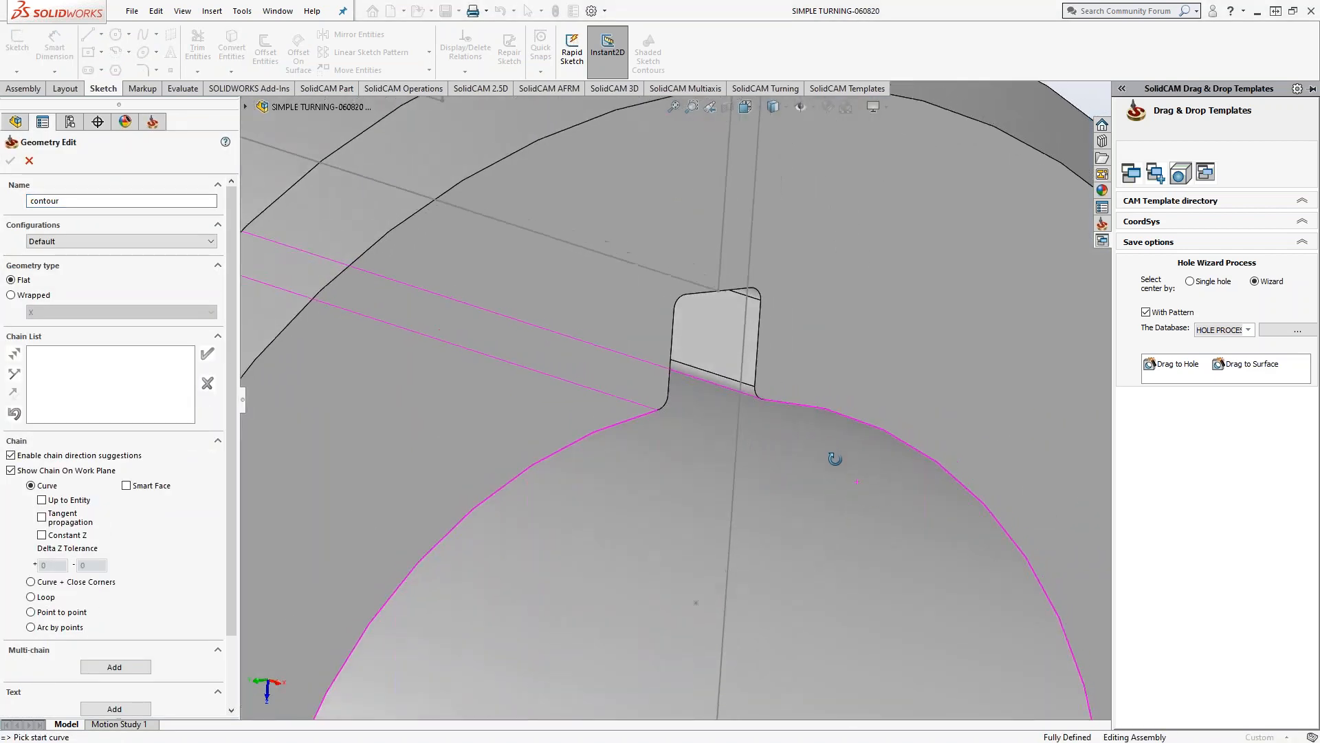
{"action": "left_click", "coordinate": [757, 382]}
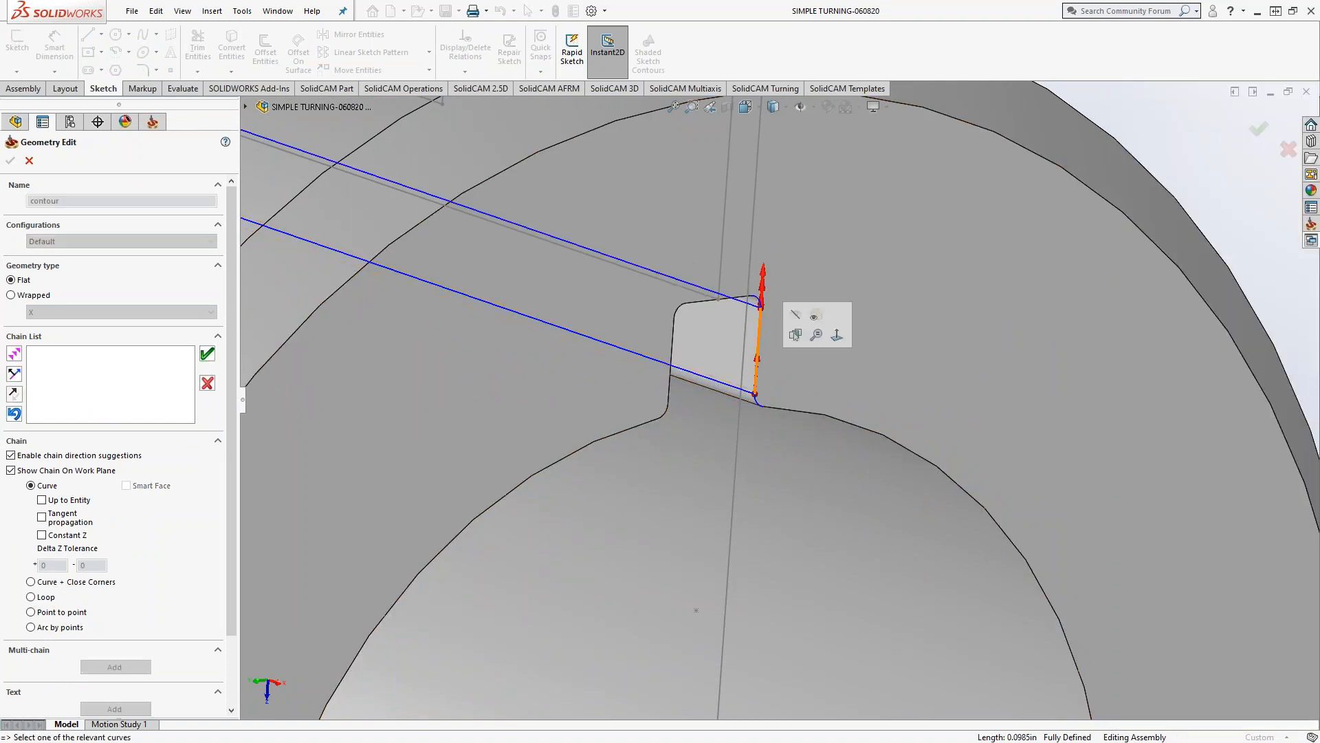
{"action": "left_click", "coordinate": [705, 398]}
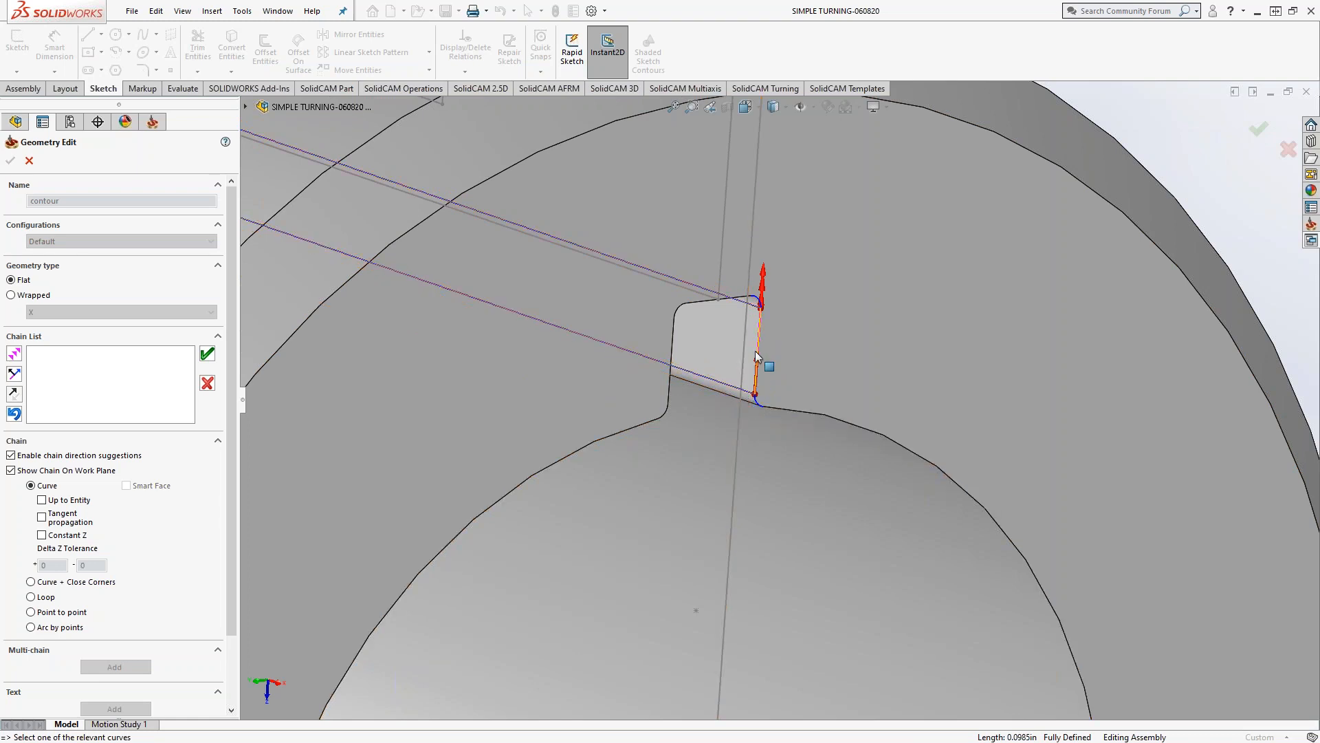
{"action": "left_click", "coordinate": [208, 363]}
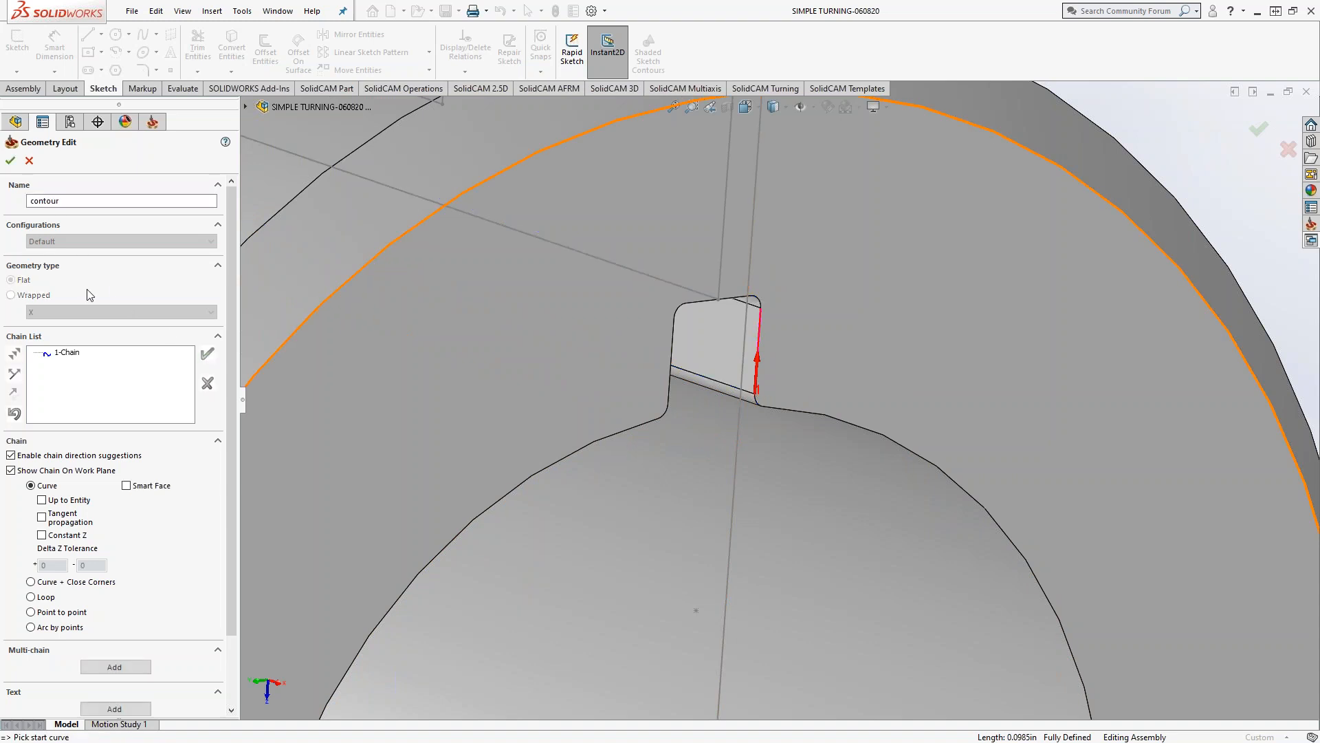
{"action": "left_click", "coordinate": [10, 161]}
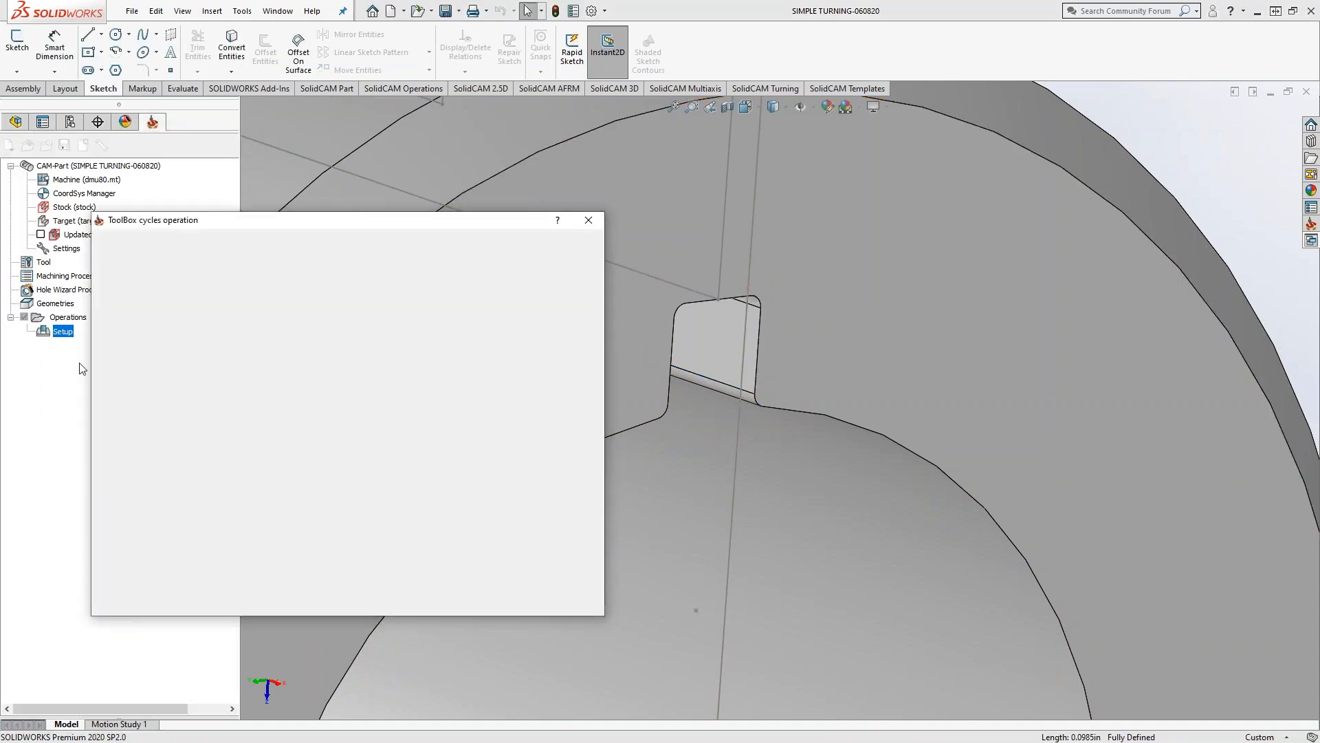
Create a broaching tool with its default dimensions, preview it on the model at the keyway, and assign it to the operation
{"action": "left_click", "coordinate": [146, 292]}
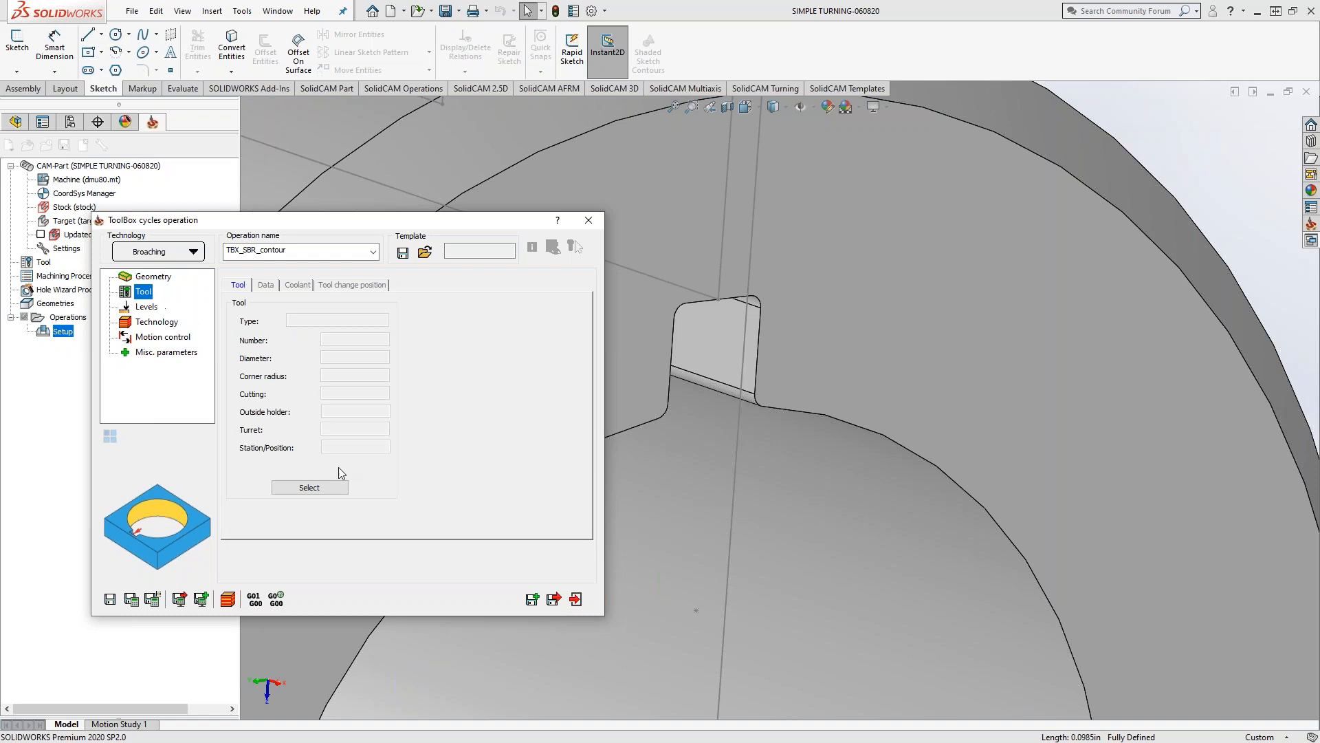
{"action": "left_click", "coordinate": [309, 488]}
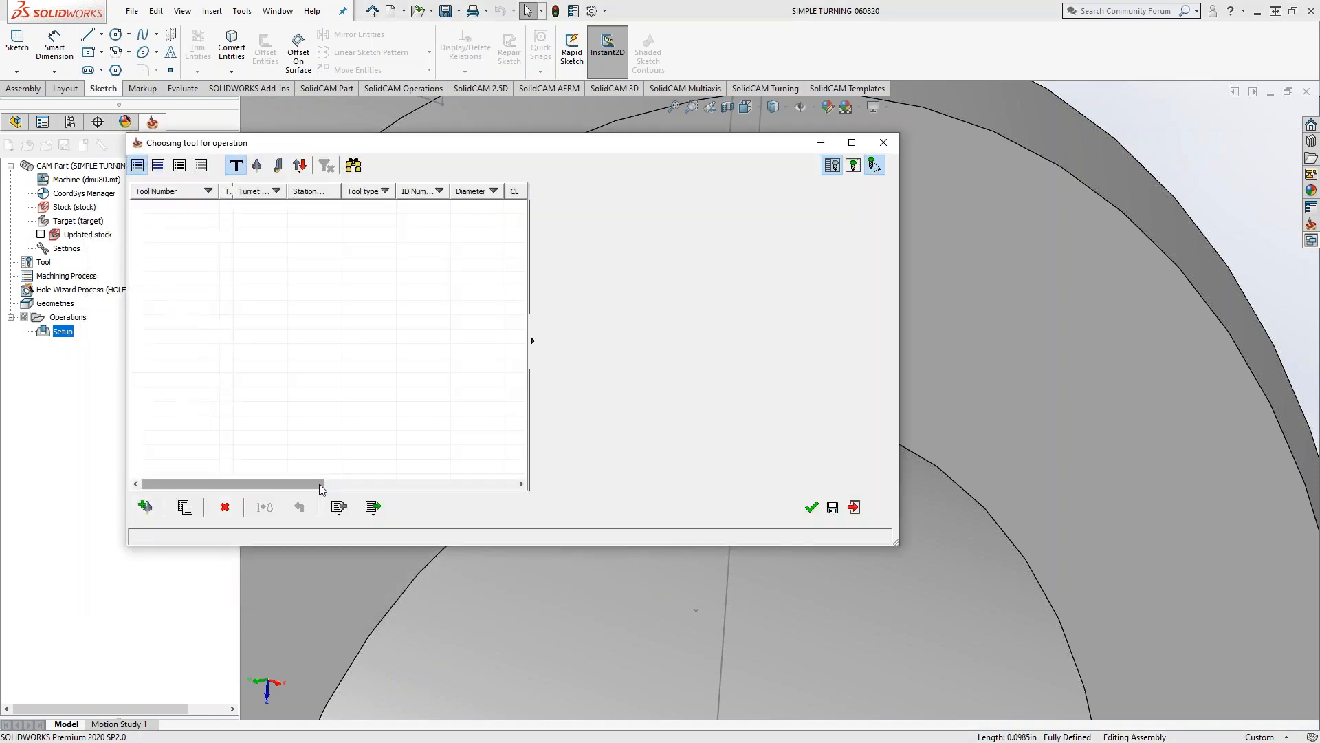
{"action": "left_click", "coordinate": [145, 507]}
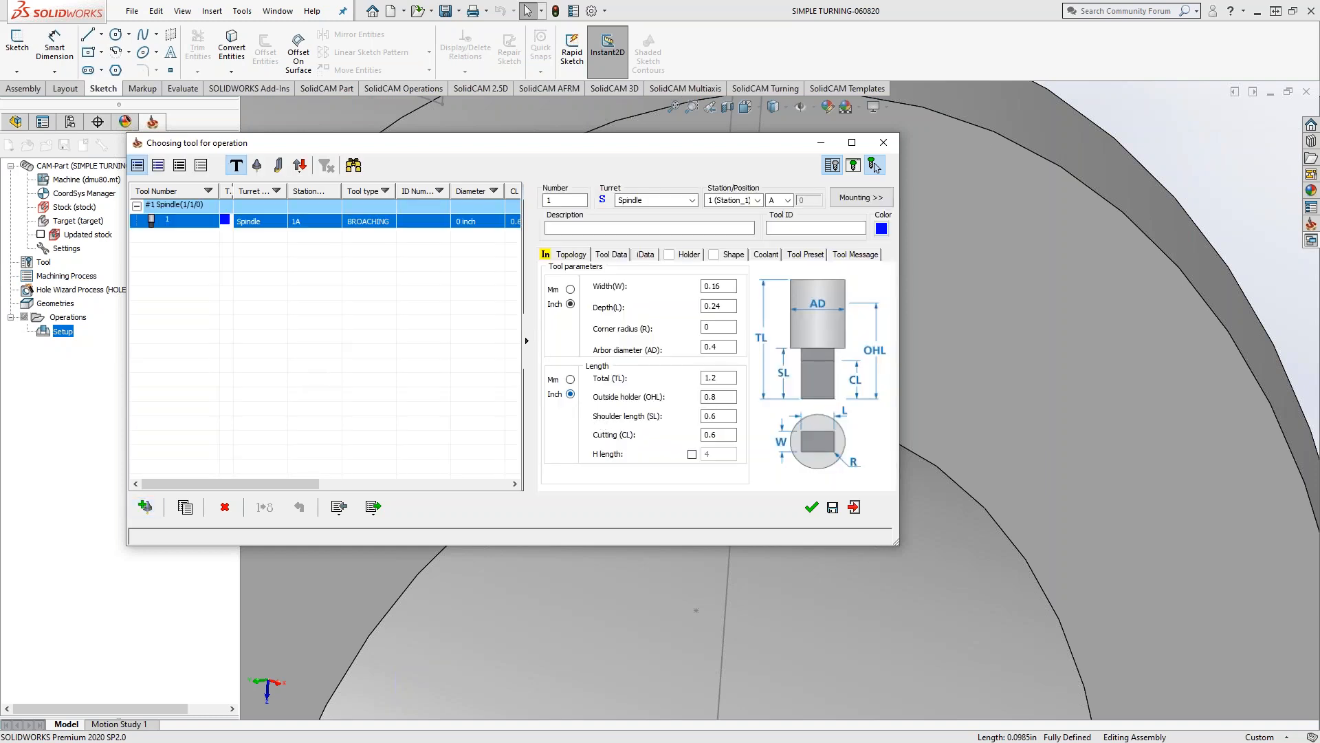
{"action": "left_click", "coordinate": [873, 165]}
{"action": "middle_click_drag", "start_coordinate": [736, 362], "coordinate": [708, 413]}
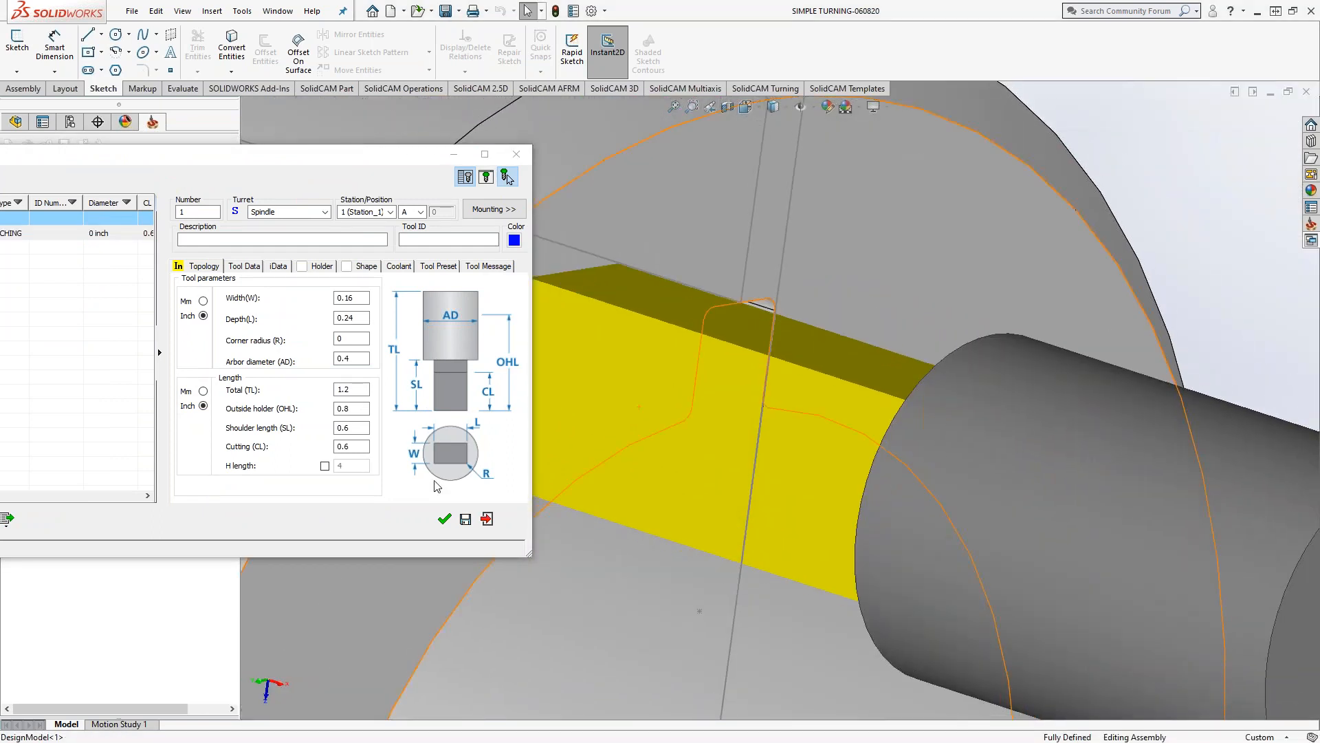
{"action": "left_click", "coordinate": [444, 518]}
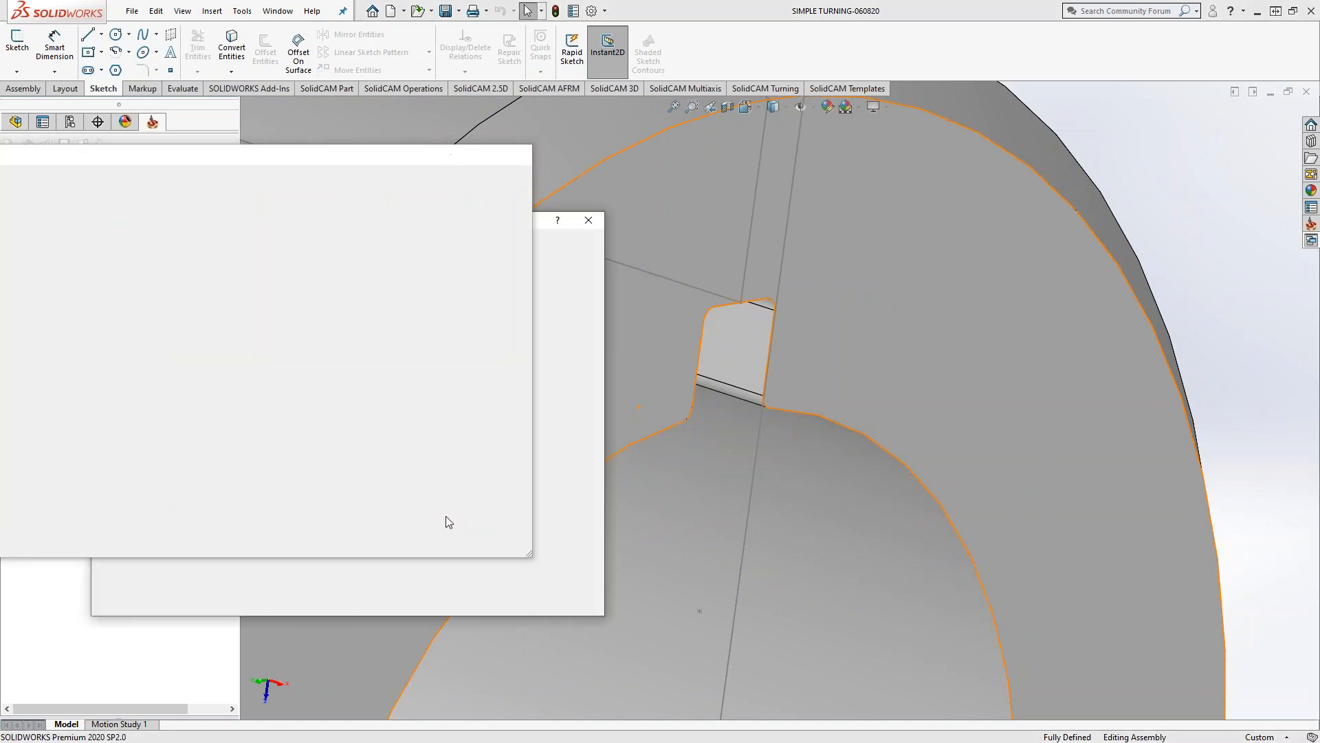
Set the upper level of the broaching operation by picking the annular front face around the bore
{"action": "left_click", "coordinate": [142, 308]}
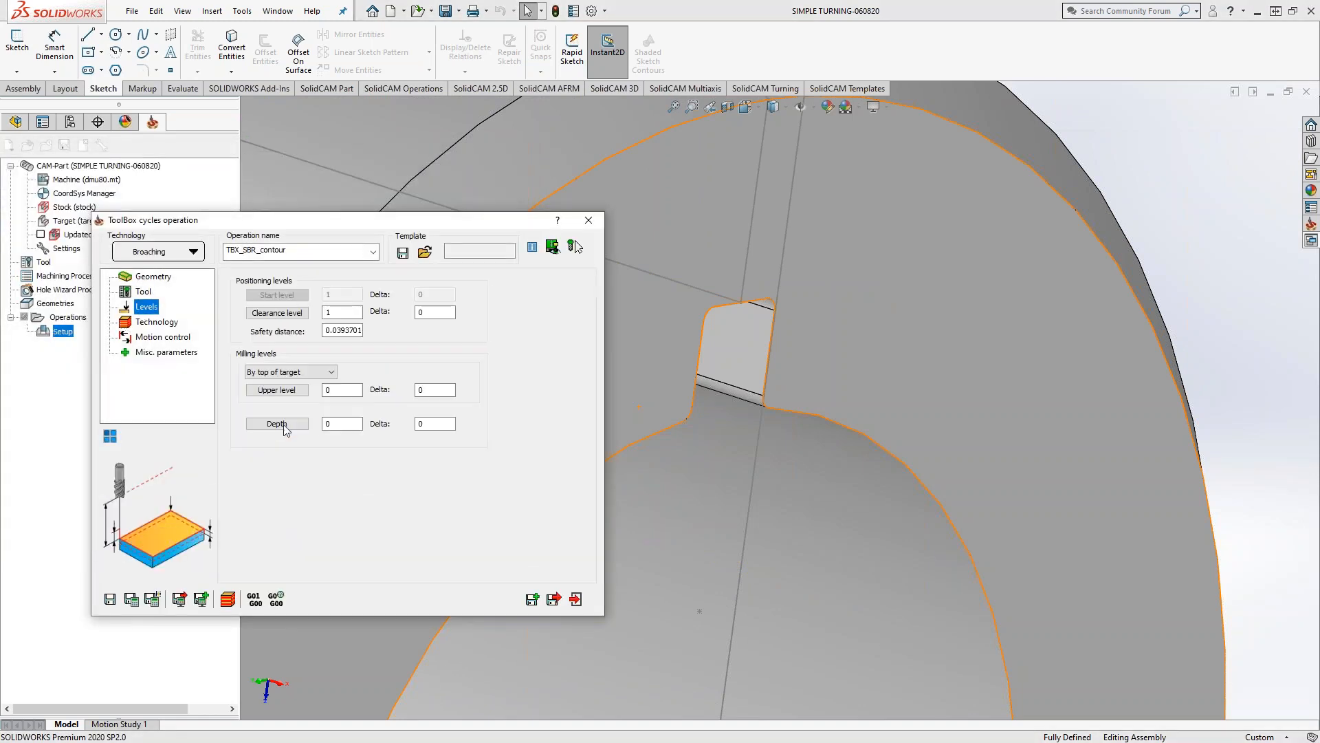
{"action": "scroll", "coordinate": [707, 402], "scroll_direction": "up", "scroll_amount": 5}
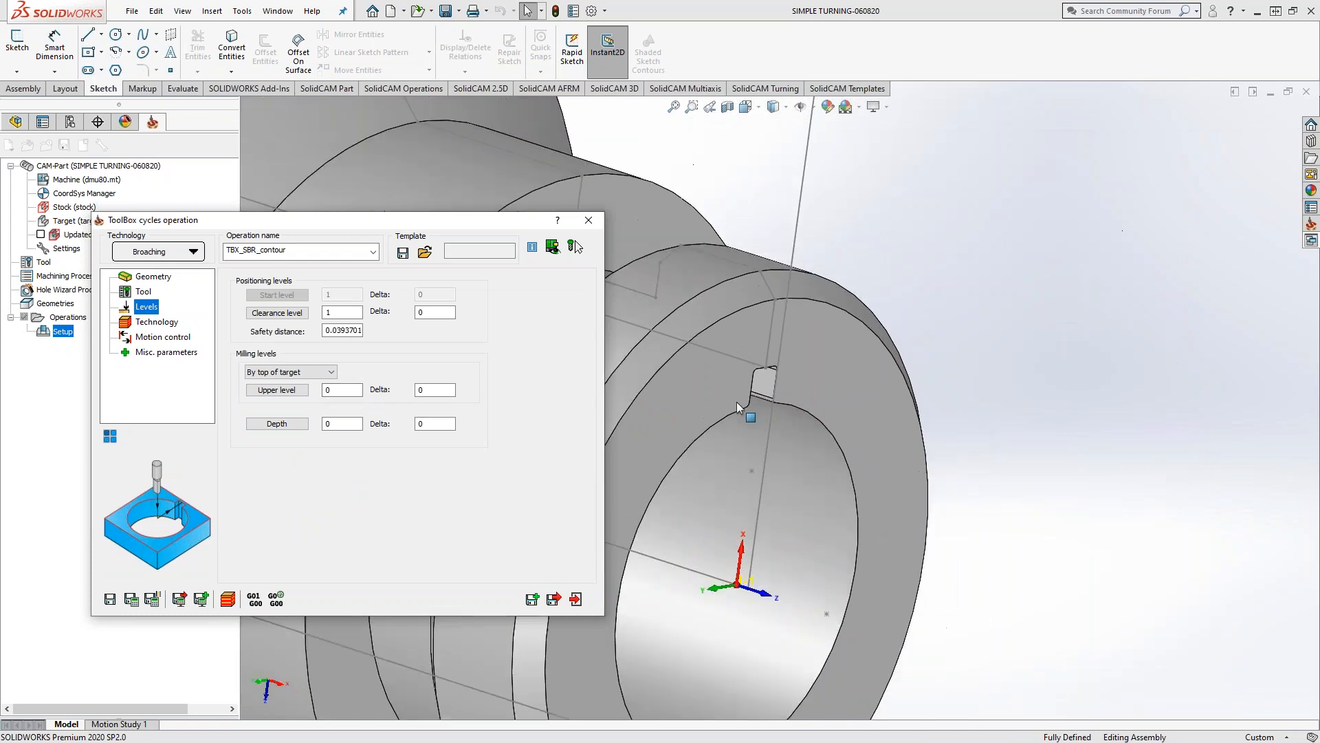
{"action": "scroll", "coordinate": [737, 402], "scroll_direction": "up", "scroll_amount": 3}
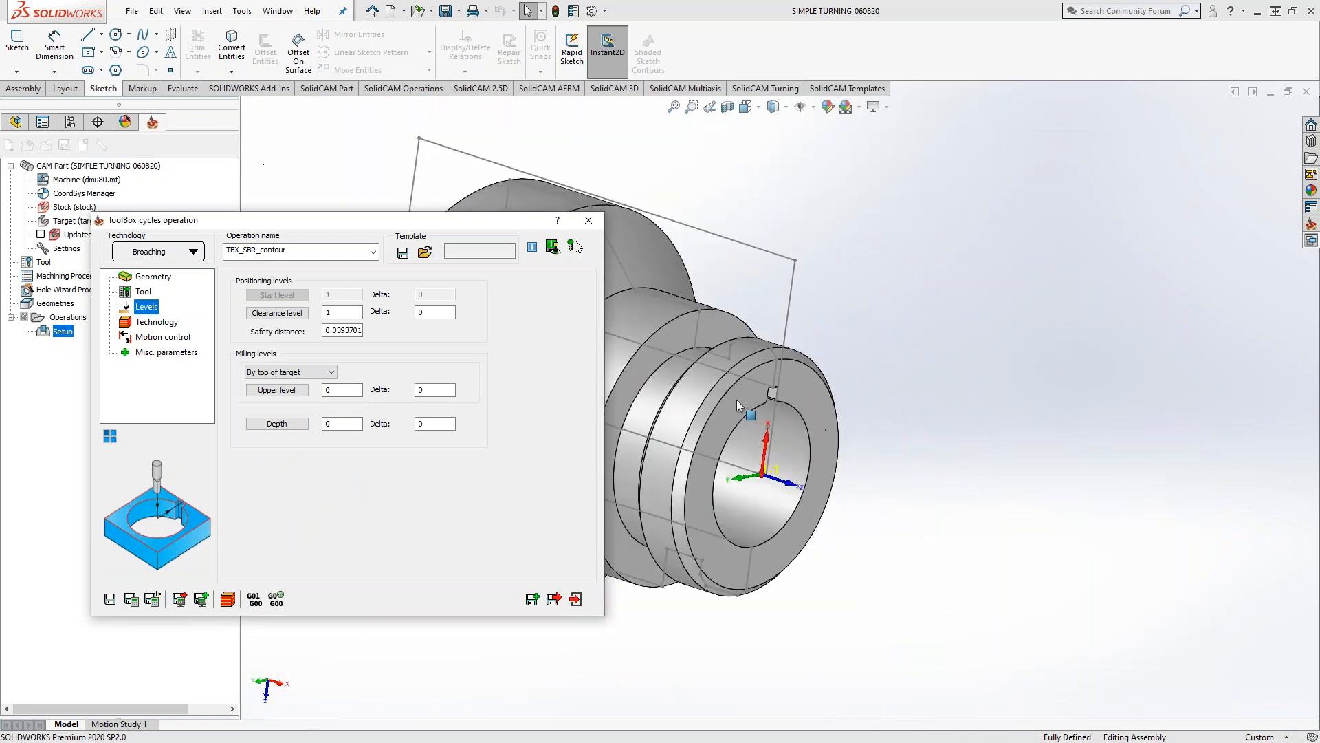
{"action": "left_click", "coordinate": [312, 372]}
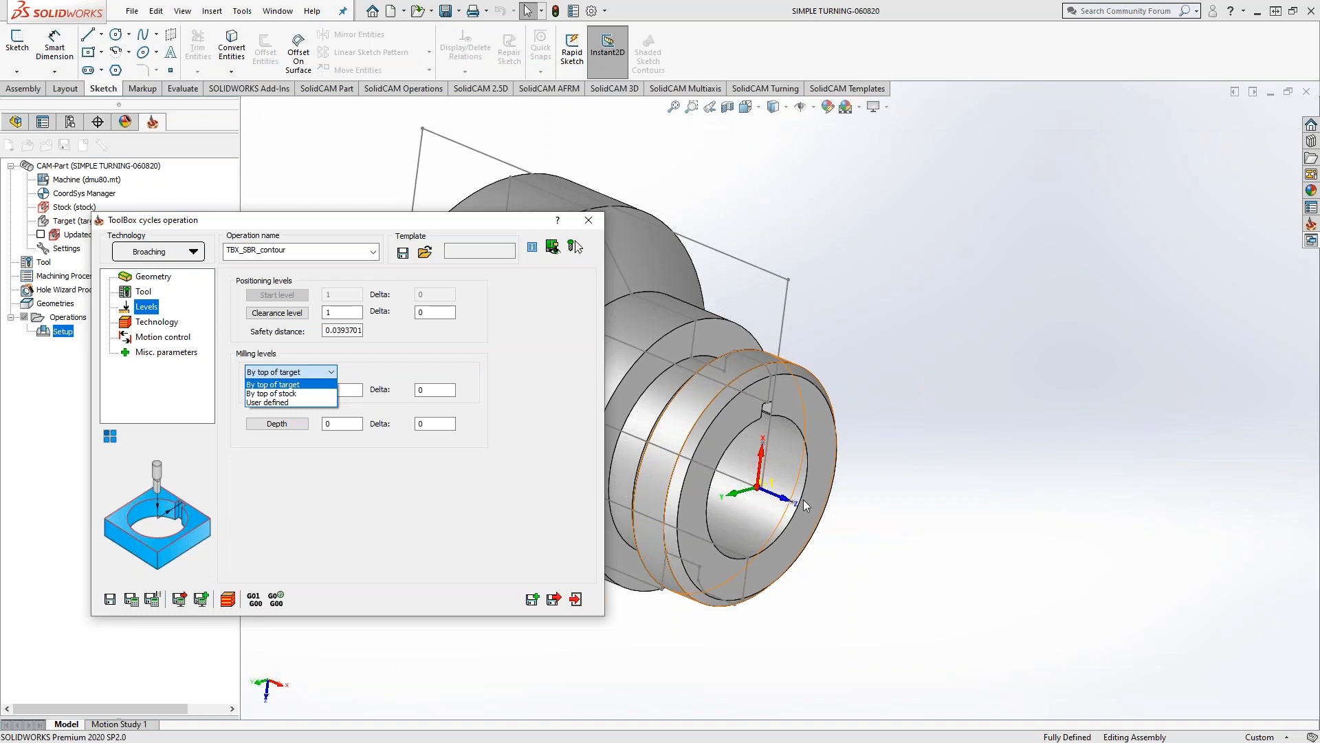
{"action": "left_click", "coordinate": [274, 385]}
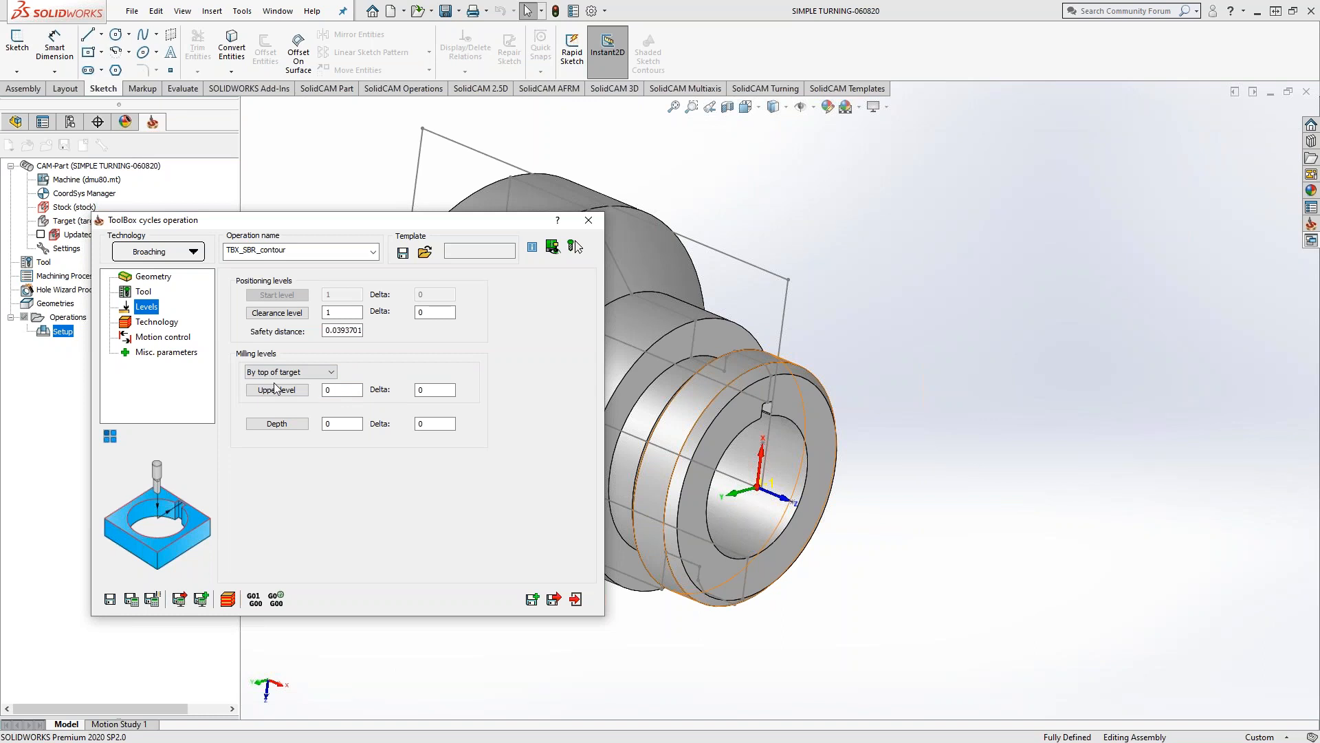
{"action": "left_click", "coordinate": [302, 390]}
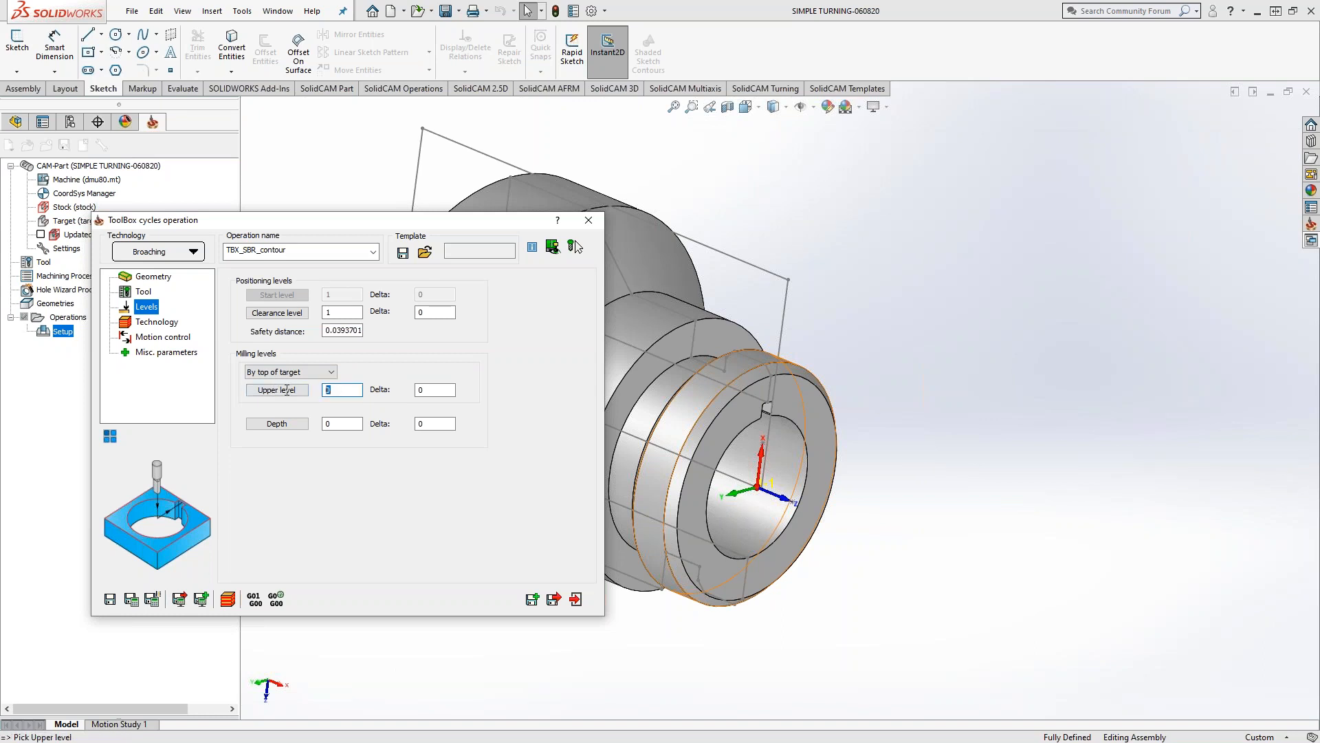
{"action": "left_click", "coordinate": [805, 409]}
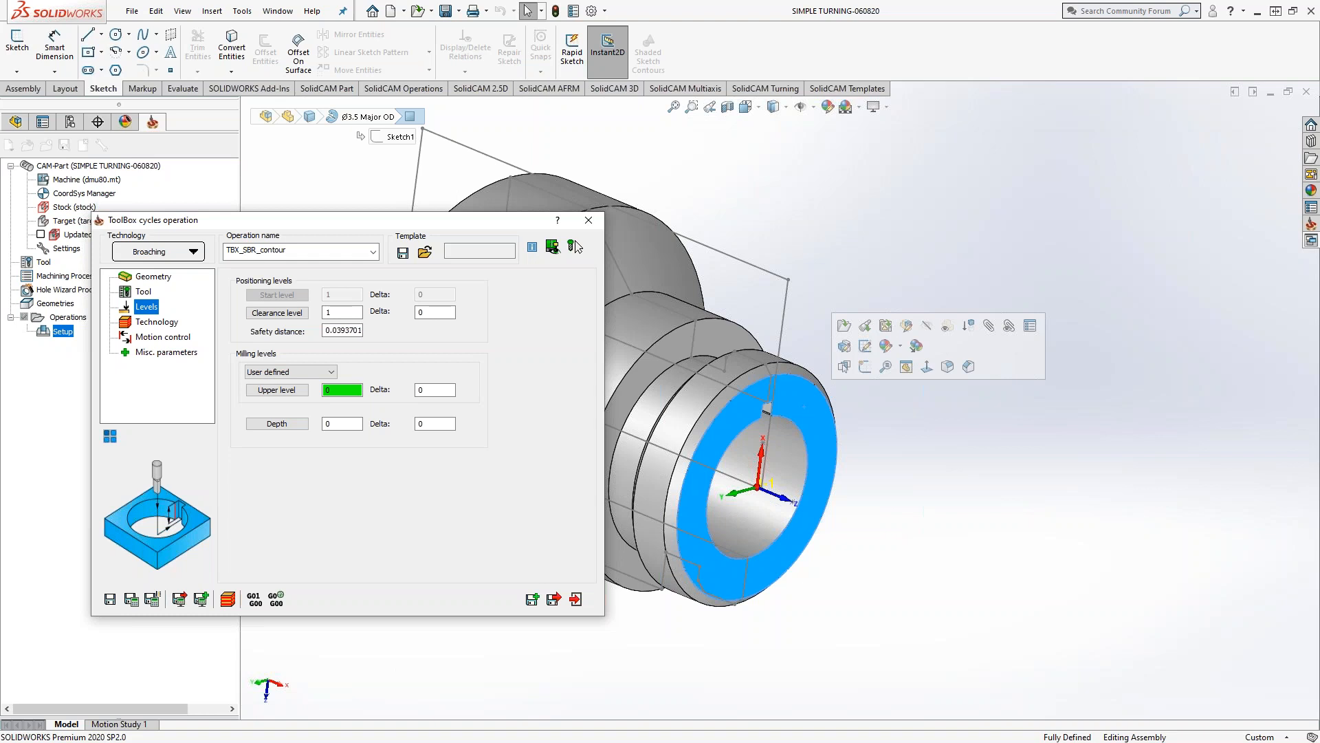
Set the broaching depth to 3.03125 by picking the lower level at the far end of the part
{"action": "left_click", "coordinate": [342, 423]}
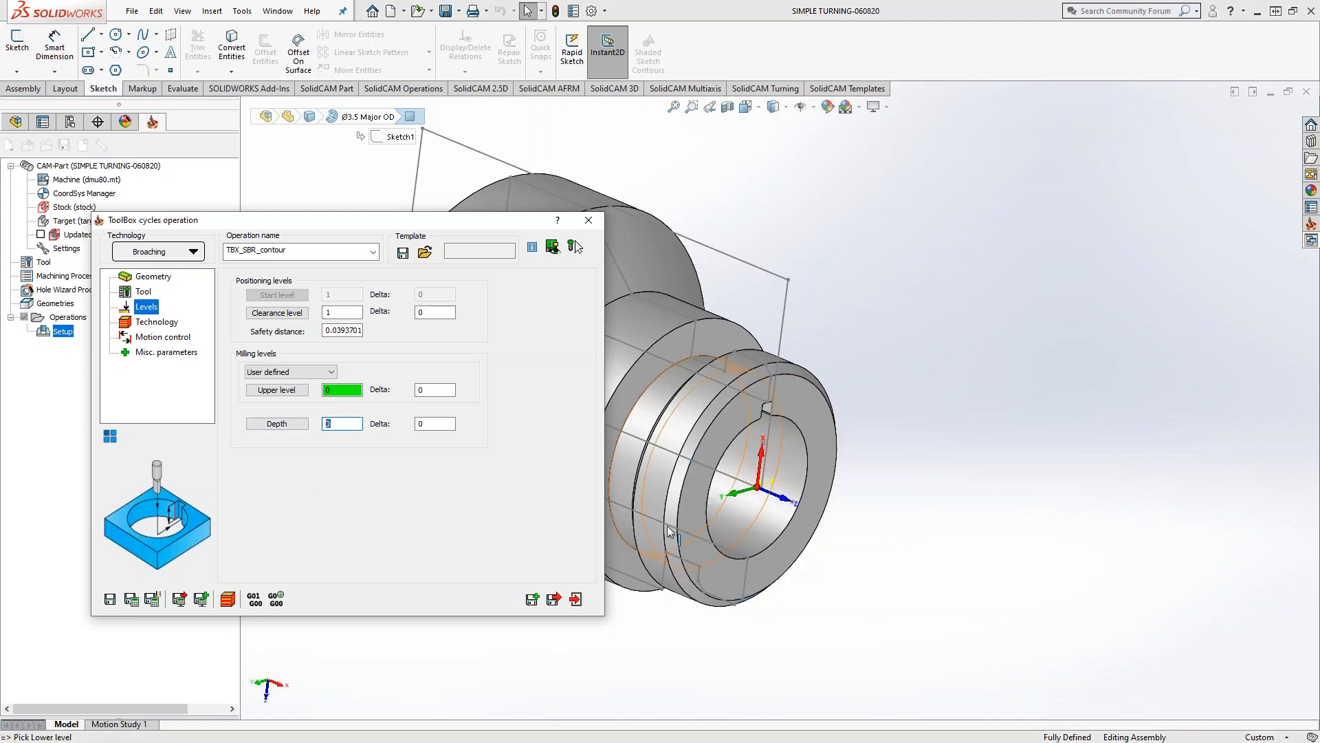
{"action": "middle_click_drag", "start_coordinate": [670, 529], "coordinate": [713, 325]}
{"action": "left_click", "coordinate": [712, 324]}
{"action": "middle_click_drag", "start_coordinate": [848, 493], "coordinate": [592, 448]}
{"action": "middle_click_drag", "start_coordinate": [677, 464], "coordinate": [945, 415]}
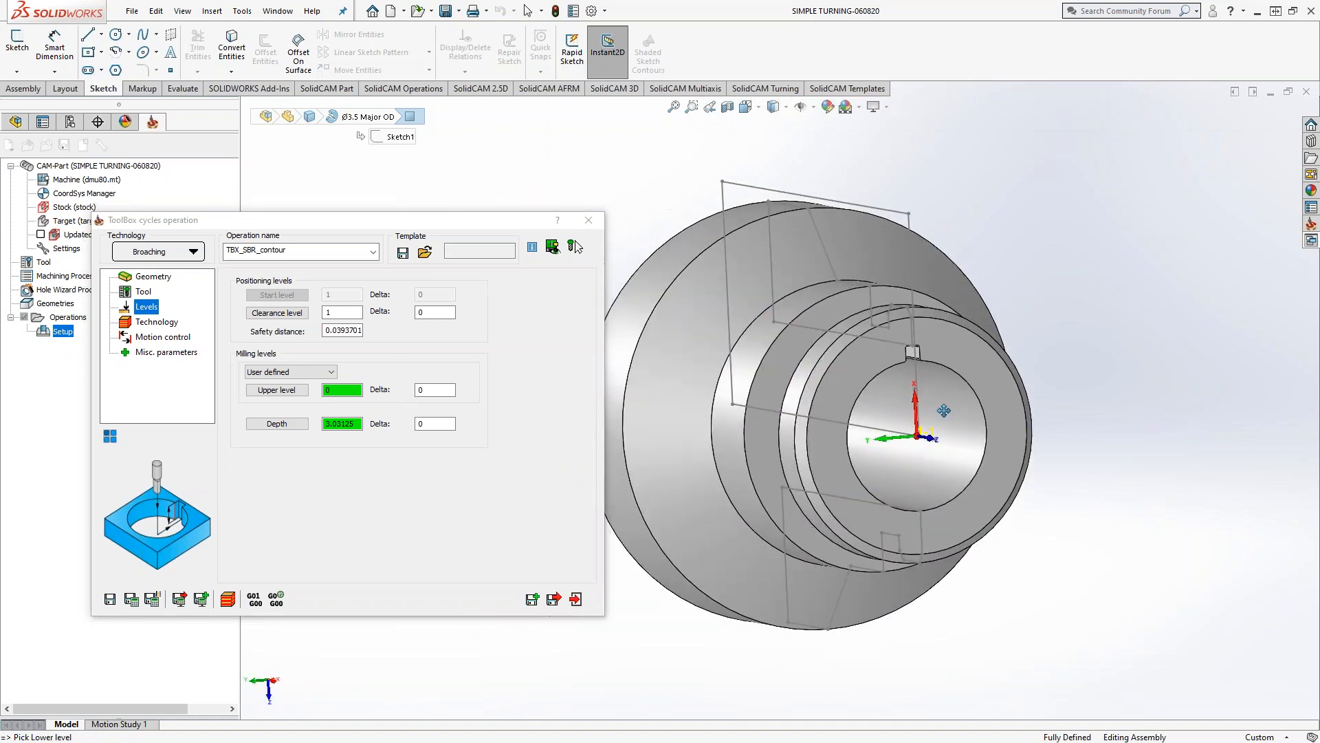
Enable equal step over, set the extension to 0.05, and save and calculate the broaching toolpath to inspect it at the keyway
{"action": "left_click", "coordinate": [153, 322]}
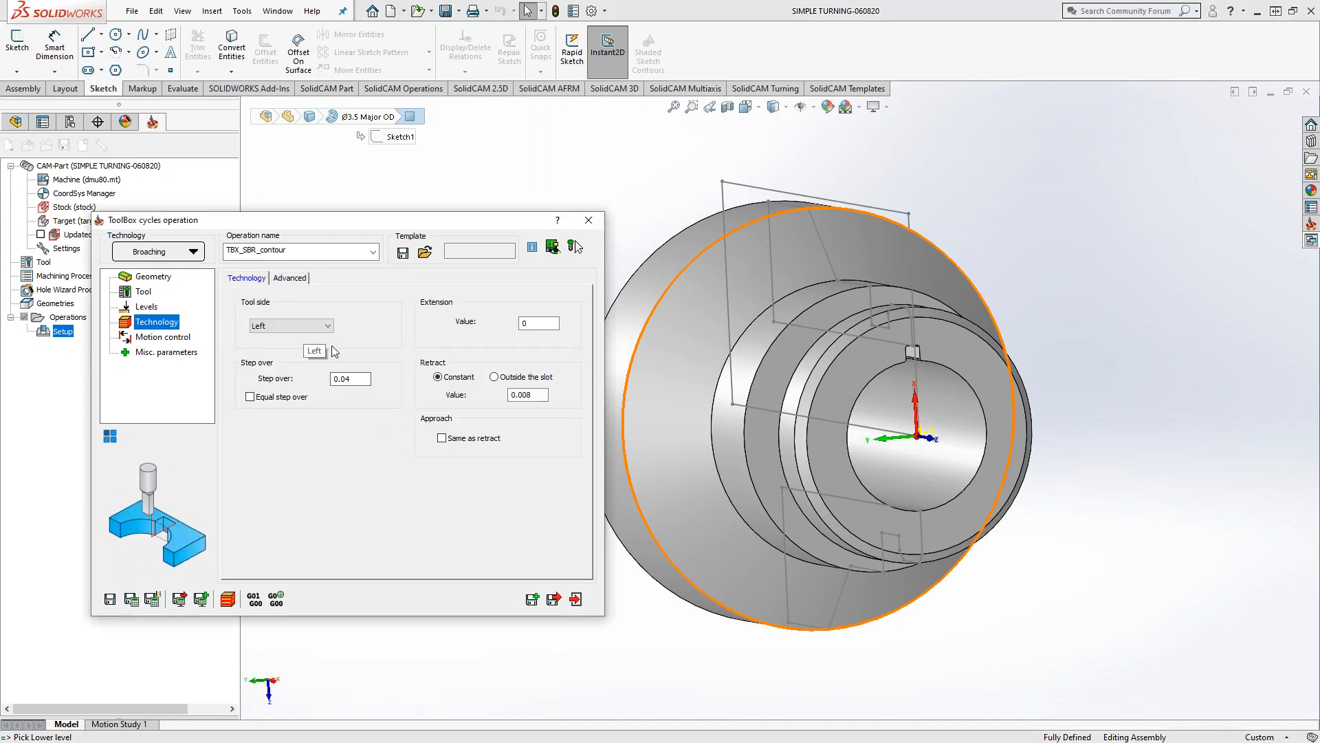
{"action": "scroll", "coordinate": [885, 394], "scroll_direction": "down", "scroll_amount": 6}
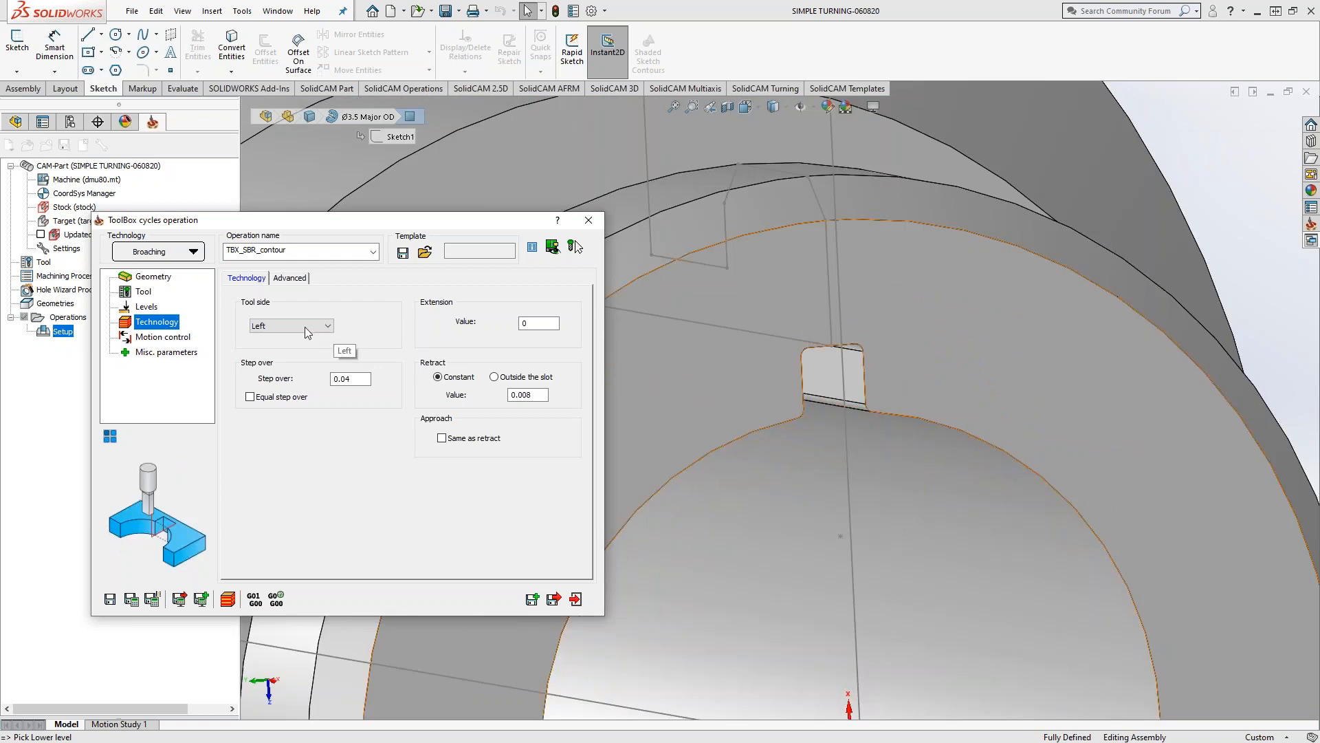
{"action": "double_click", "coordinate": [350, 379]}
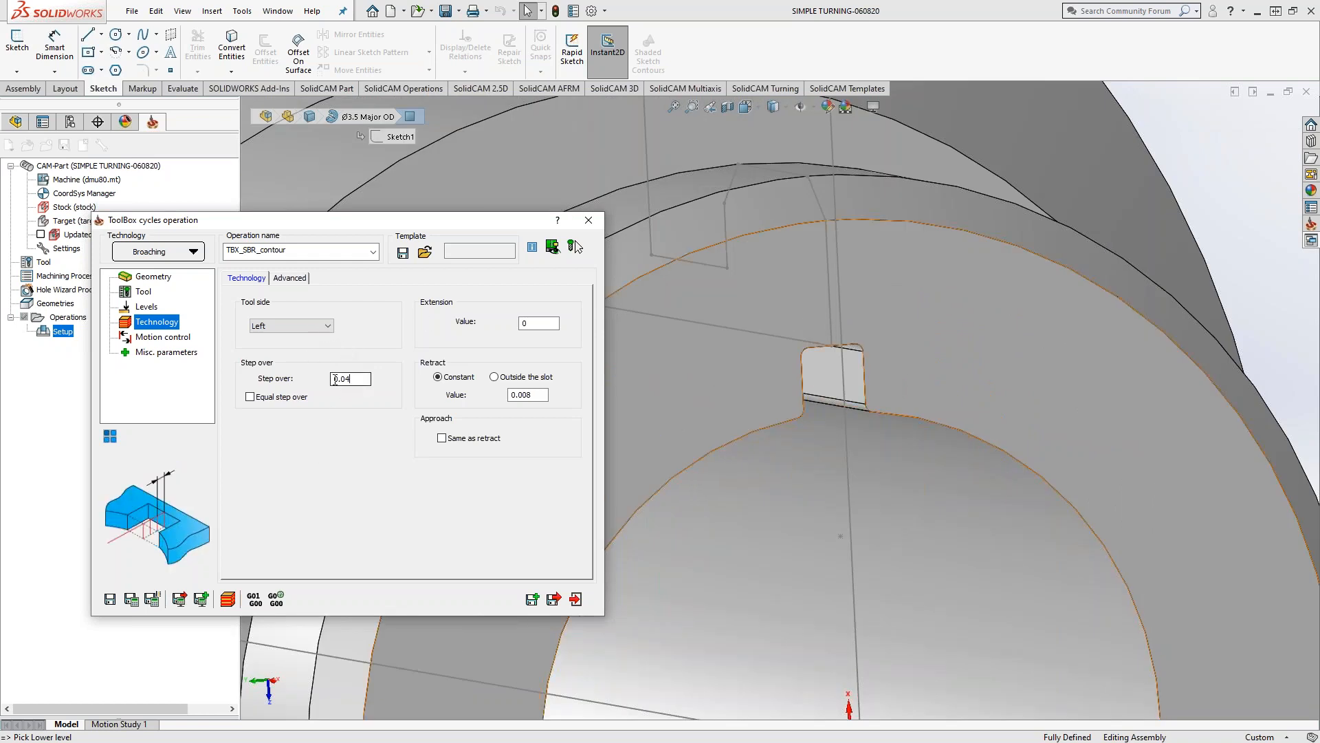
{"action": "left_click", "coordinate": [250, 396]}
{"action": "left_click", "coordinate": [542, 323]}
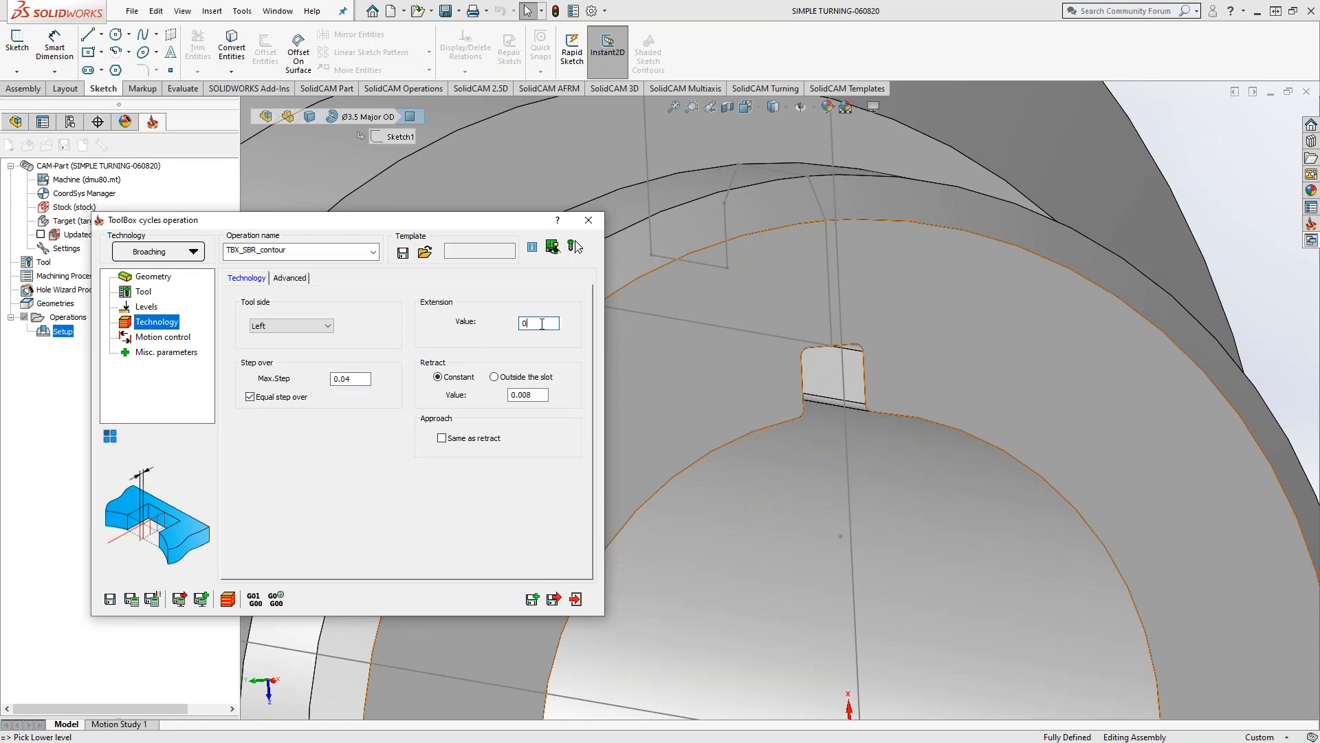
{"action": "middle_click_drag", "start_coordinate": [817, 379], "coordinate": [923, 402]}
{"action": "double_click", "coordinate": [540, 323]}
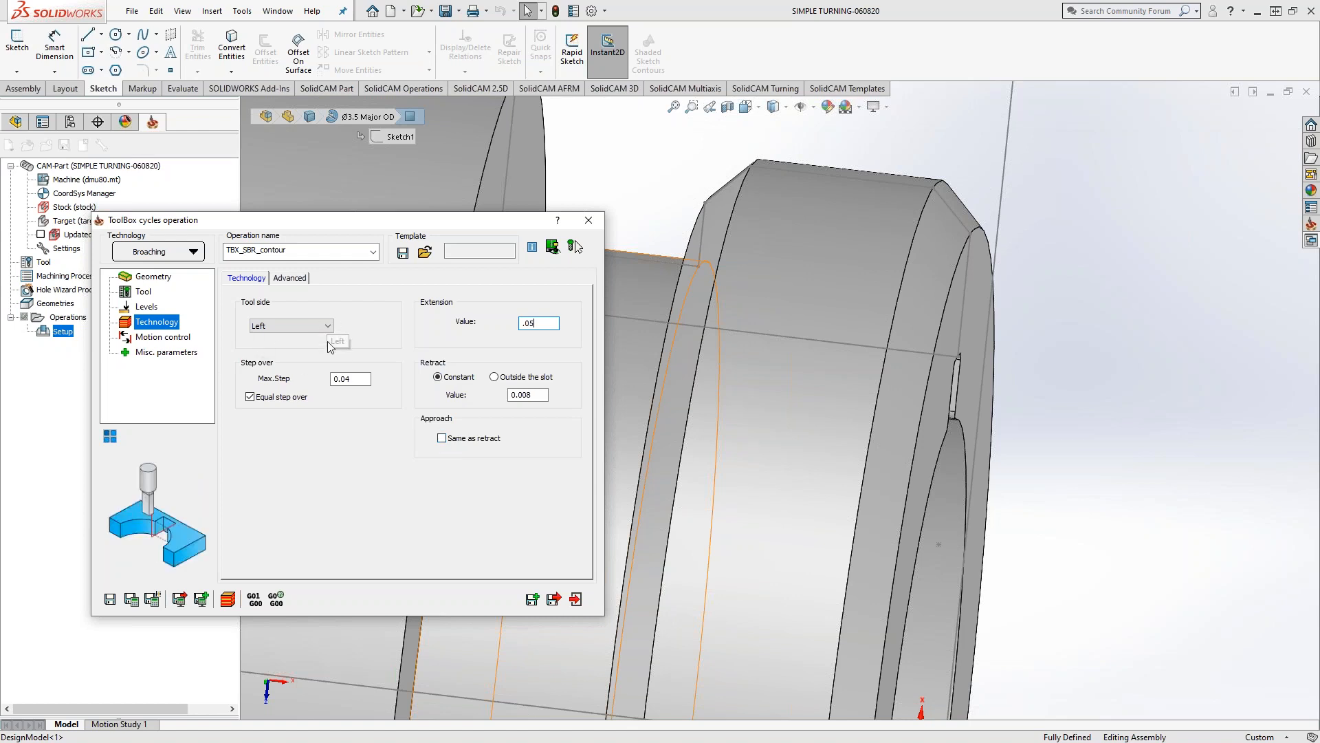
{"action": "left_click", "coordinate": [131, 599]}
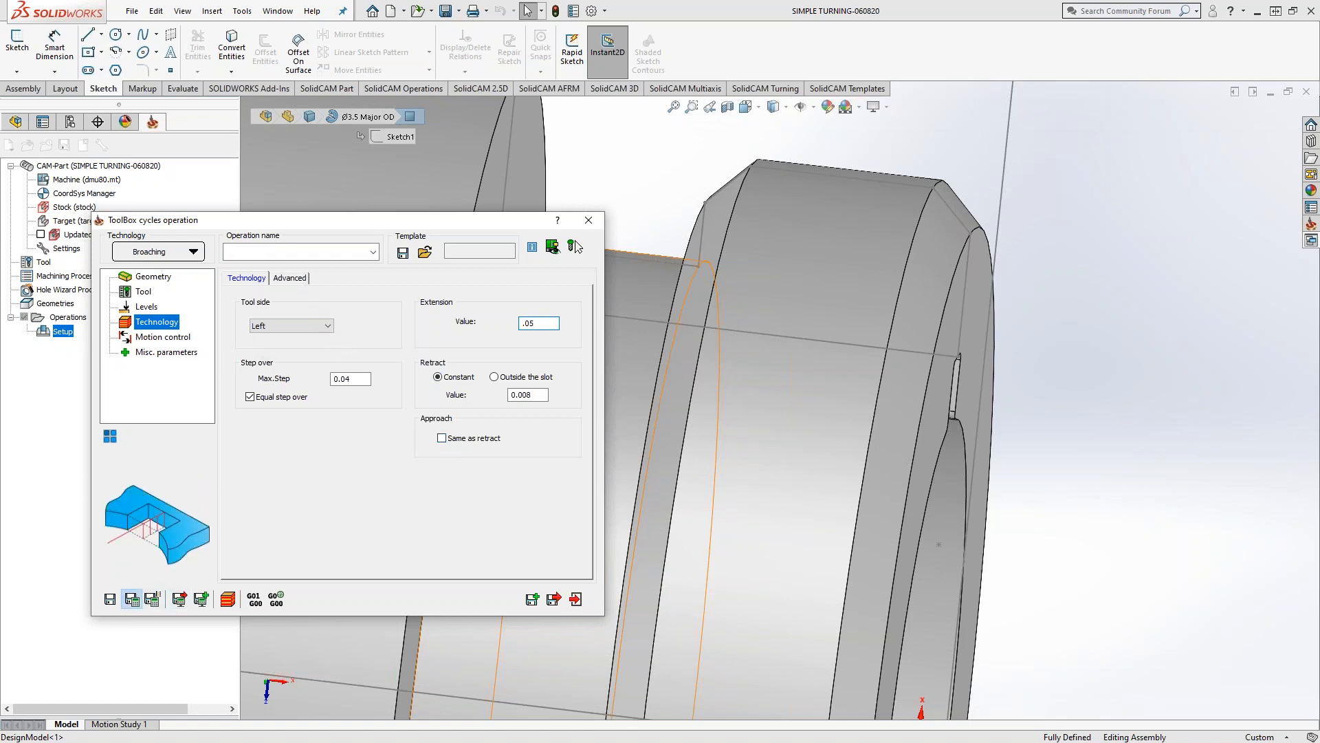
{"action": "middle_click_drag", "start_coordinate": [952, 508], "coordinate": [762, 506]}
{"action": "scroll", "coordinate": [744, 451], "scroll_direction": "down", "scroll_amount": 2}
{"action": "scroll", "coordinate": [744, 452], "scroll_direction": "down", "scroll_amount": 5}
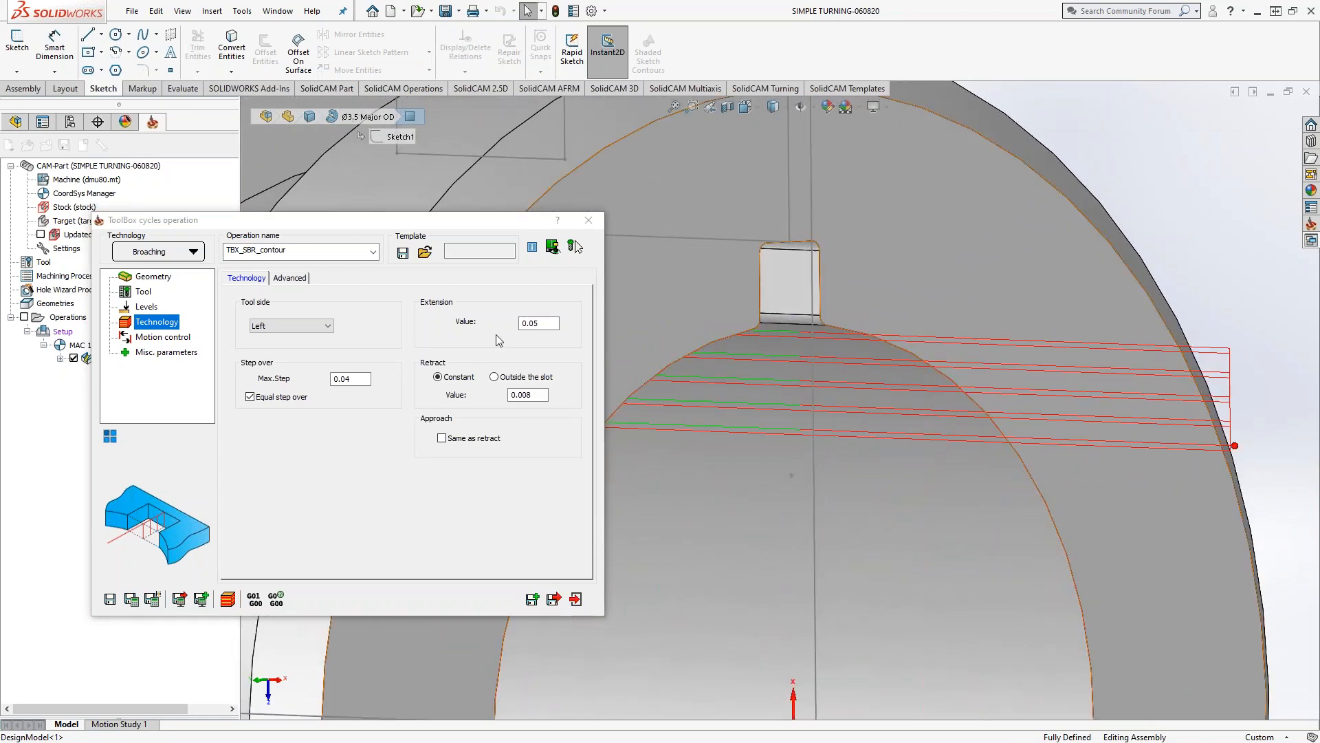
Disable equal step over, set the extension to 0, and recalculate the broaching toolpath
{"action": "left_click", "coordinate": [250, 397]}
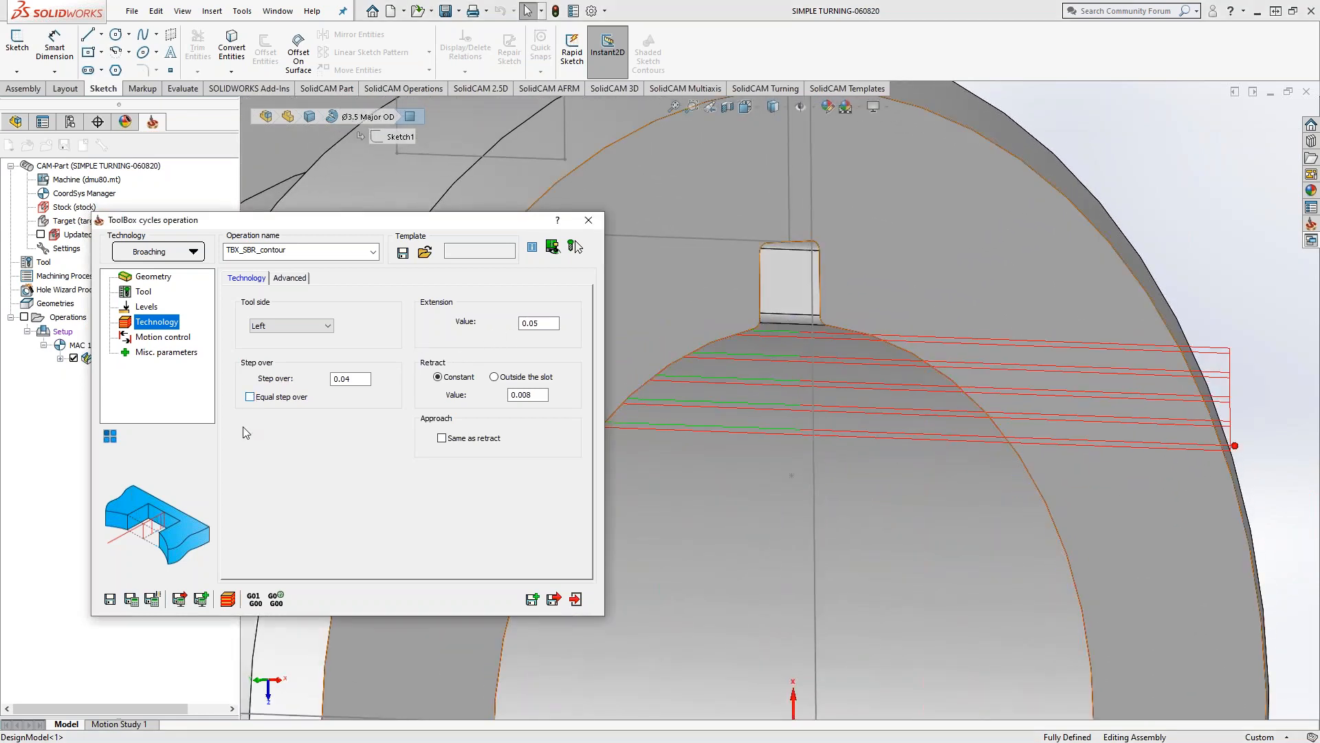
{"action": "left_click", "coordinate": [131, 601]}
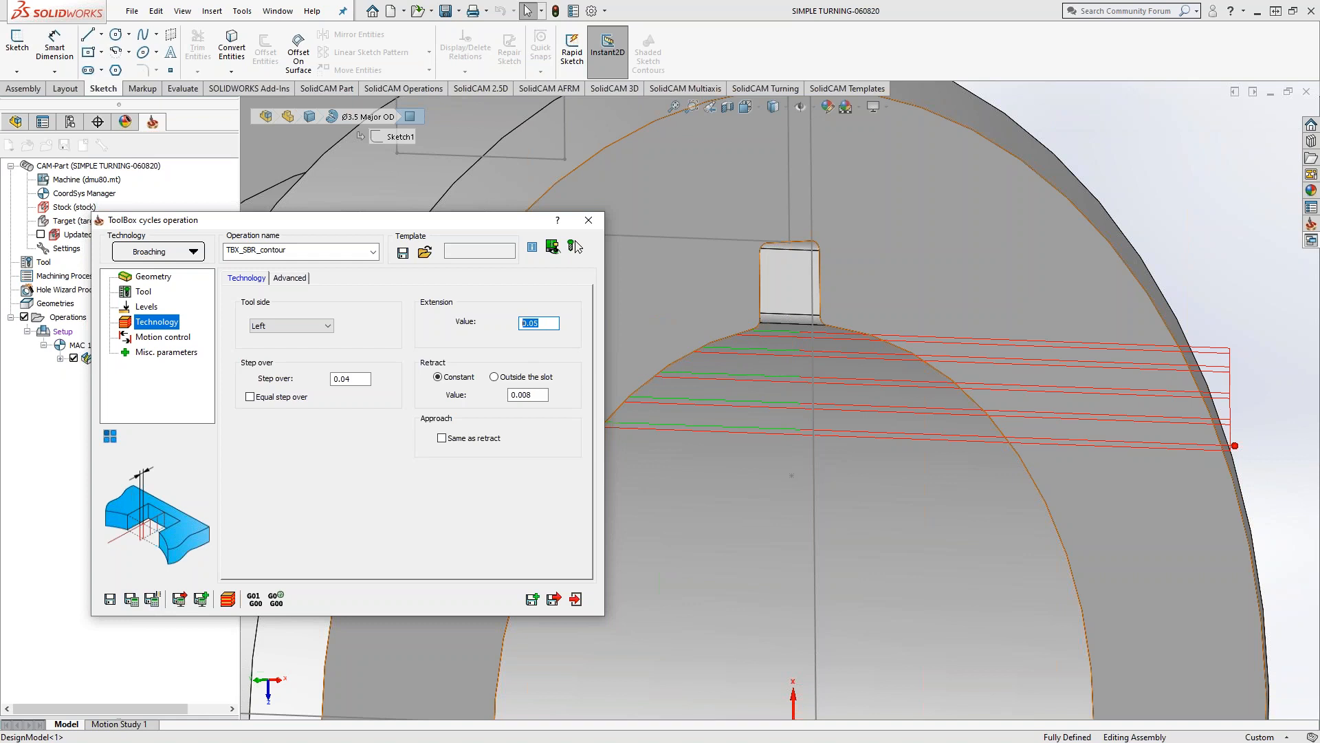
{"action": "left_click", "coordinate": [133, 602]}
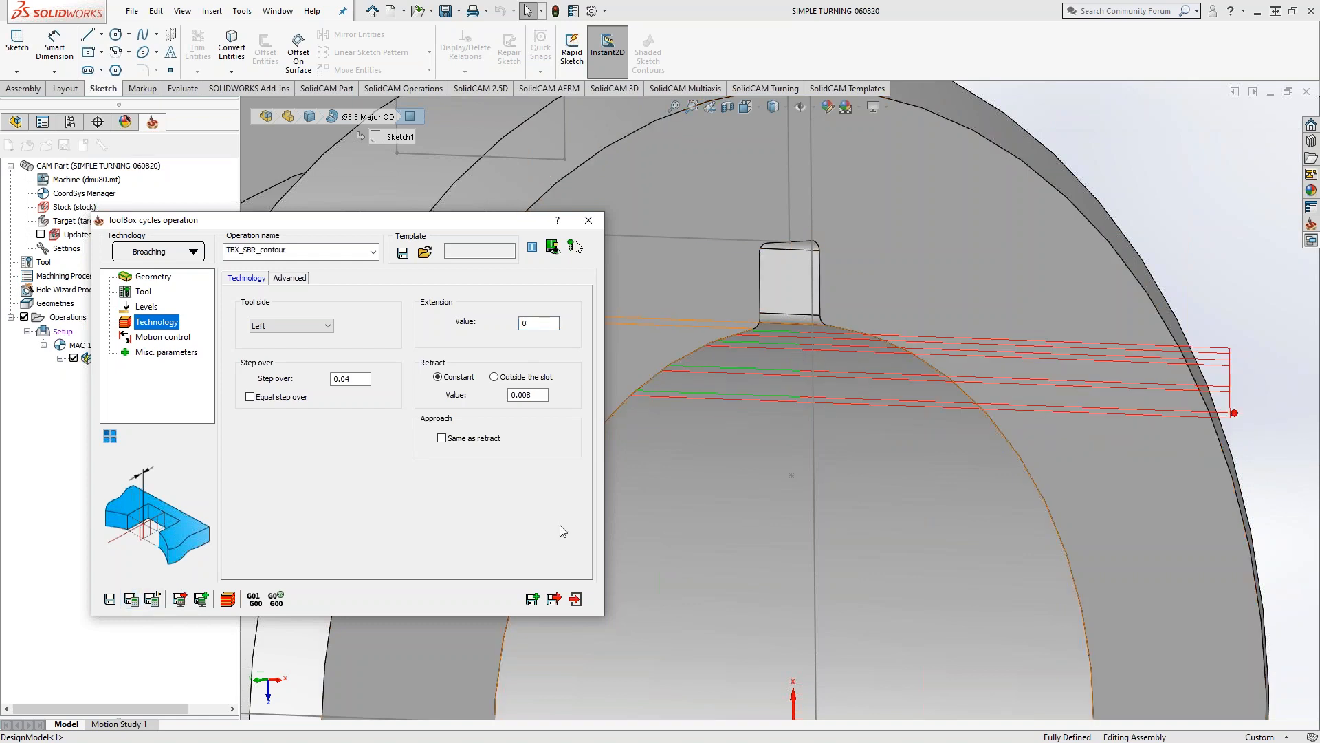
Simulate the first moves of the broaching toolpath in Host CAD mode, check the tool's orientation at the bore, and exit the simulation
{"action": "left_click", "coordinate": [227, 601]}
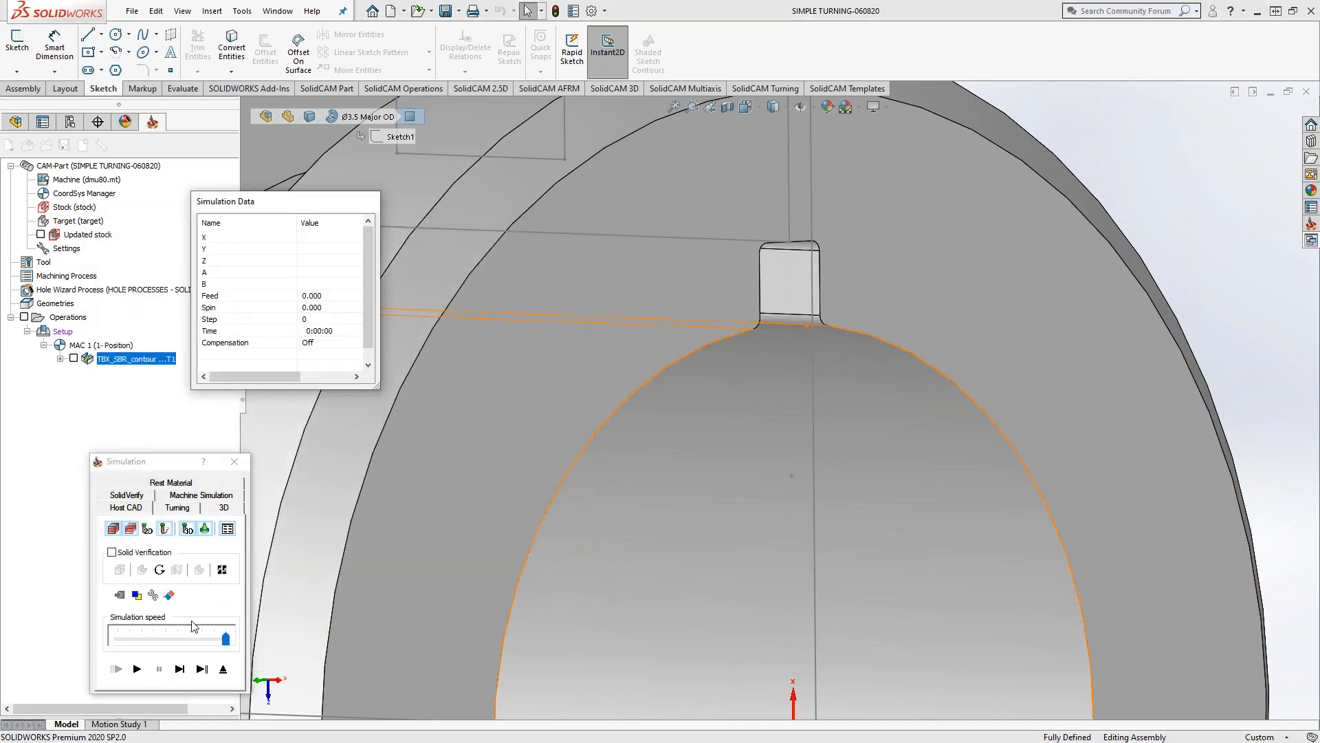
{"action": "left_click", "coordinate": [179, 668]}
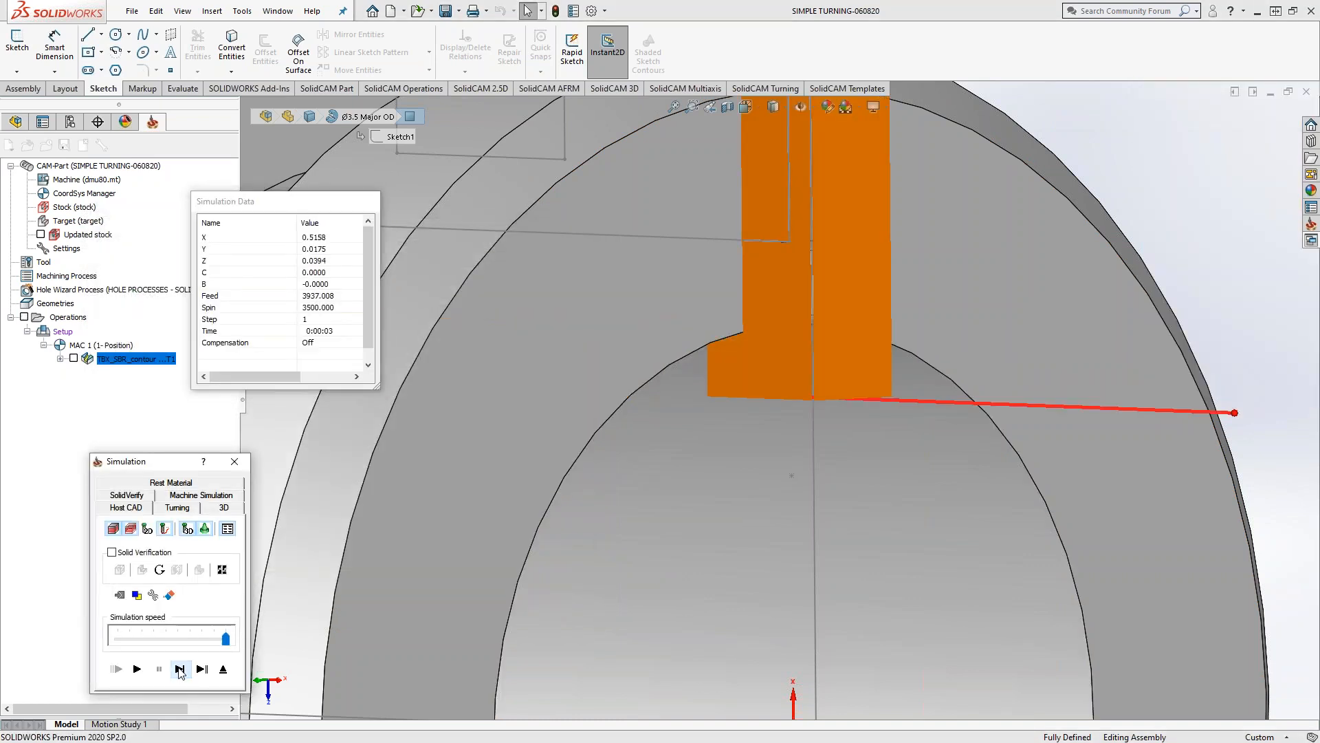
{"action": "scroll", "coordinate": [866, 544], "scroll_direction": "up", "scroll_amount": 6}
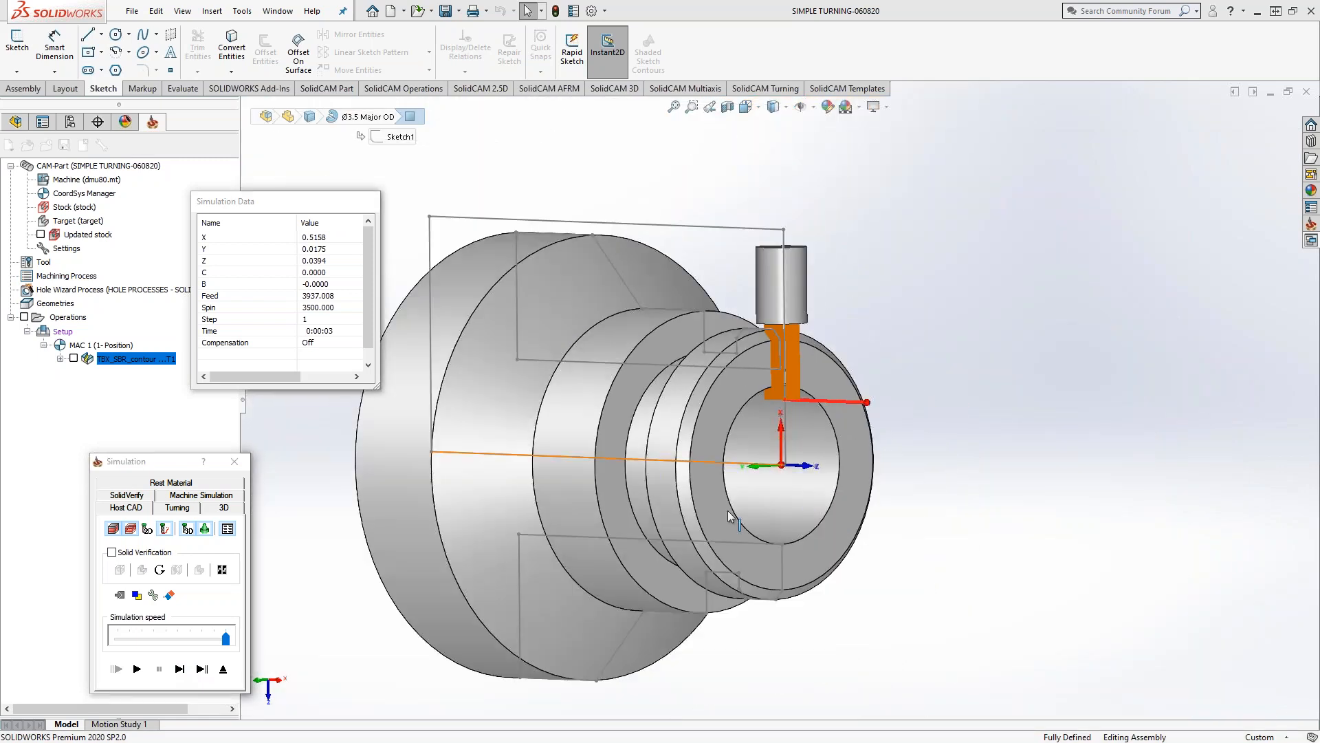
{"action": "left_click", "coordinate": [223, 668]}
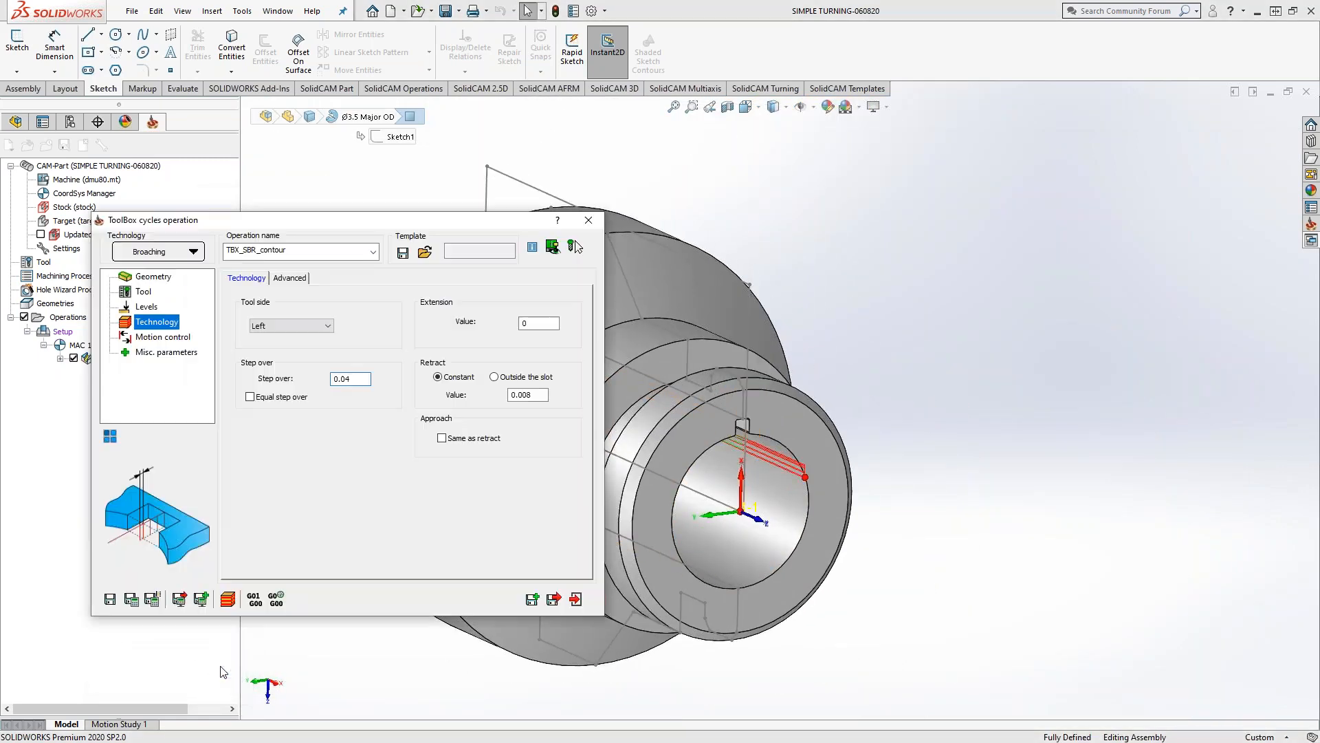
Examine how the operation's broaching tool is mounted on the machine spindle at Station_1
{"action": "left_click", "coordinate": [143, 292]}
{"action": "left_click", "coordinate": [310, 485]}
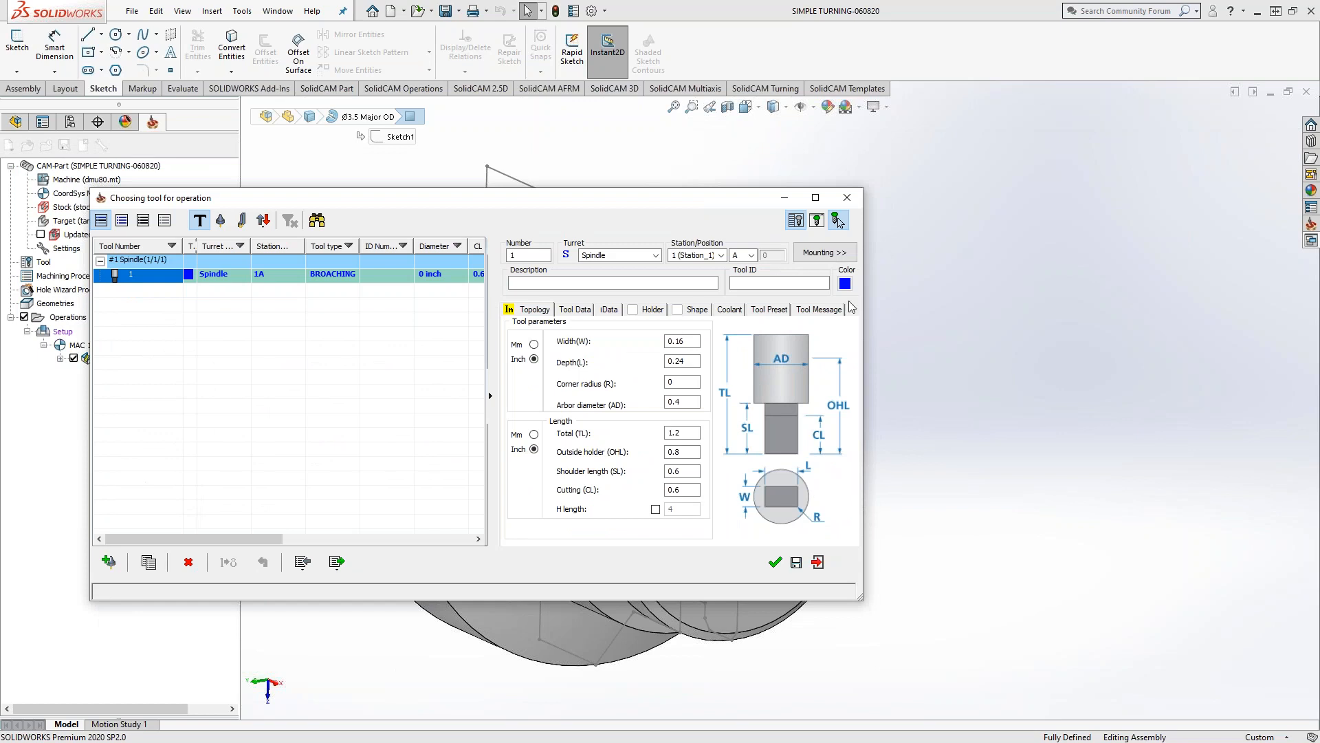
{"action": "left_click", "coordinate": [826, 253]}
{"action": "middle_click_drag", "start_coordinate": [588, 403], "coordinate": [613, 551]}
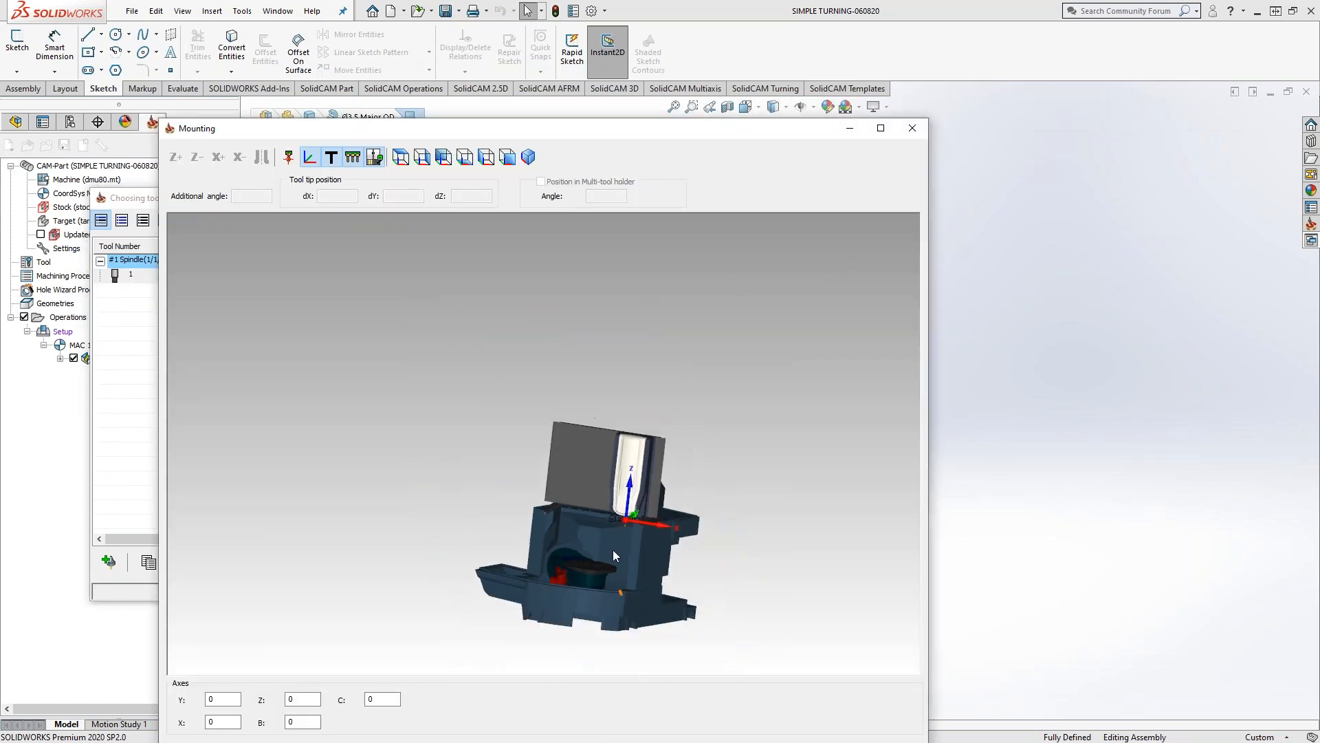
{"action": "scroll", "coordinate": [616, 480], "scroll_direction": "up", "scroll_amount": 8}
{"action": "mouse_move", "coordinate": [579, 434]}
{"action": "middle_mouse_down"}
{"action": "mouse_move", "coordinate": [534, 458]}
{"action": "mouse_move", "coordinate": [564, 467]}
{"action": "mouse_move", "coordinate": [523, 468]}
{"action": "mouse_move", "coordinate": [587, 415]}
{"action": "middle_mouse_up"}
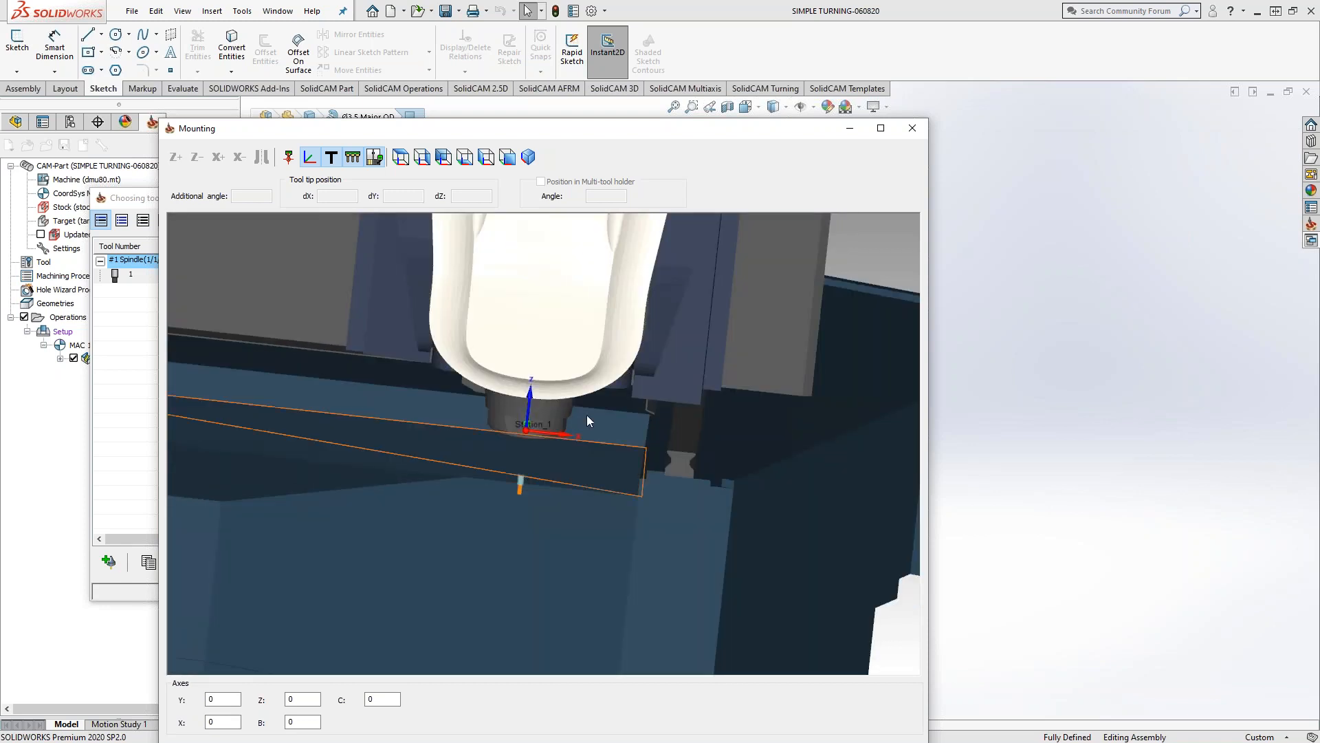
{"action": "left_click", "coordinate": [913, 129]}
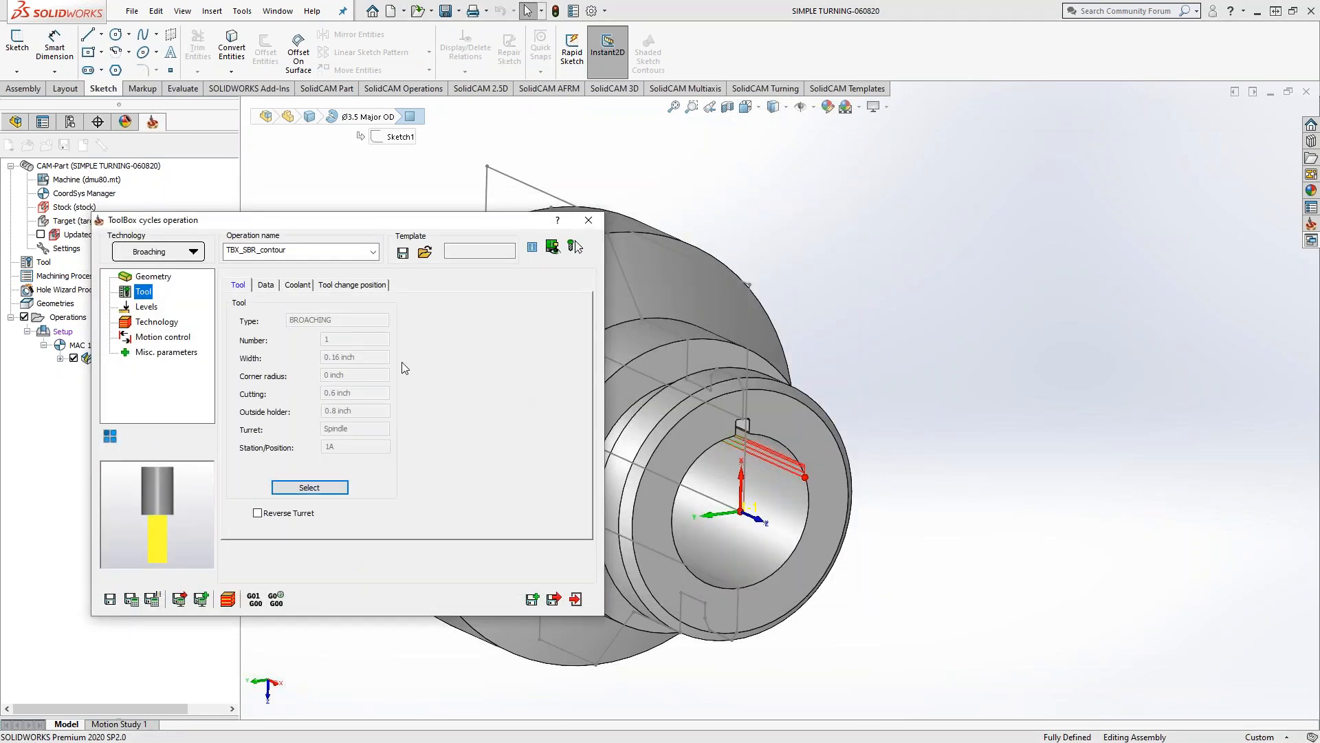
Simulate the broaching operation once more to check the tool's starting position beside the bore, and close the simulation and the operation
{"action": "left_click", "coordinate": [227, 599]}
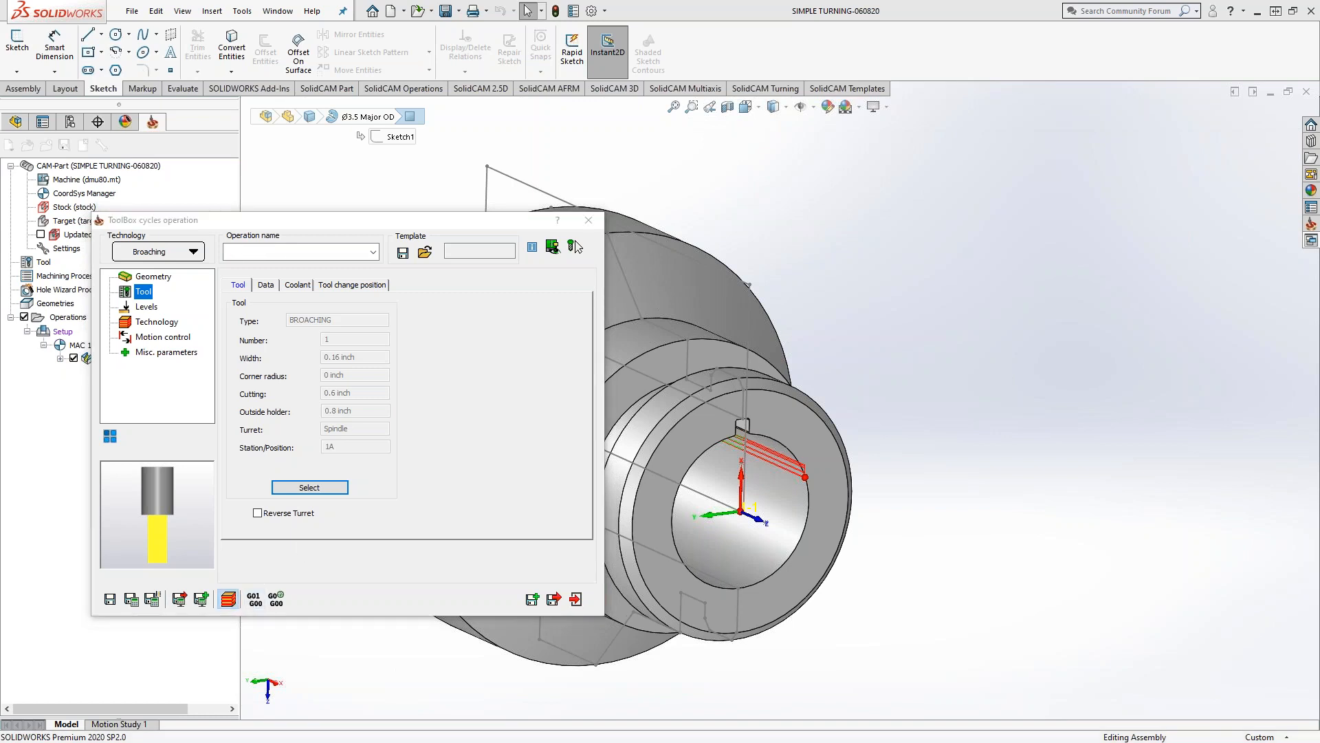
{"action": "left_click", "coordinate": [179, 668]}
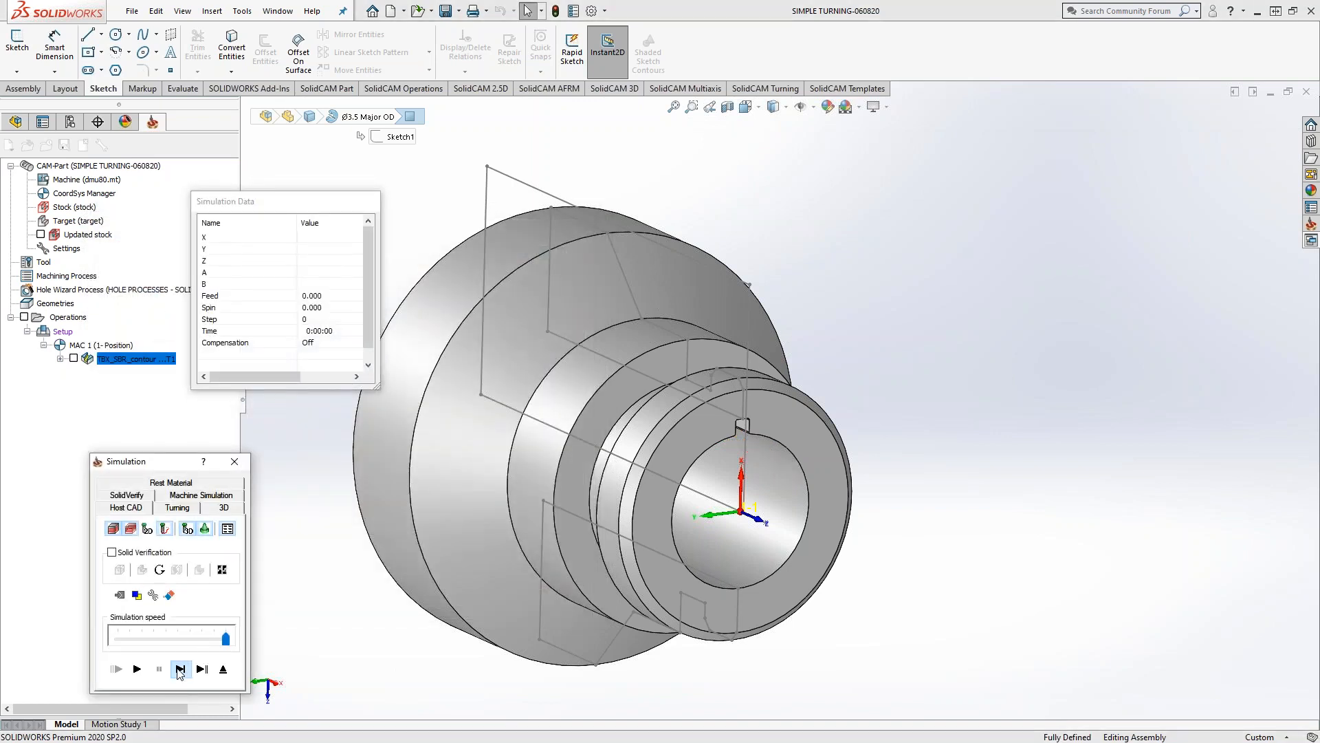
{"action": "mouse_move", "coordinate": [722, 463]}
{"action": "middle_mouse_down"}
{"action": "mouse_move", "coordinate": [688, 457]}
{"action": "mouse_move", "coordinate": [700, 452]}
{"action": "middle_mouse_up"}
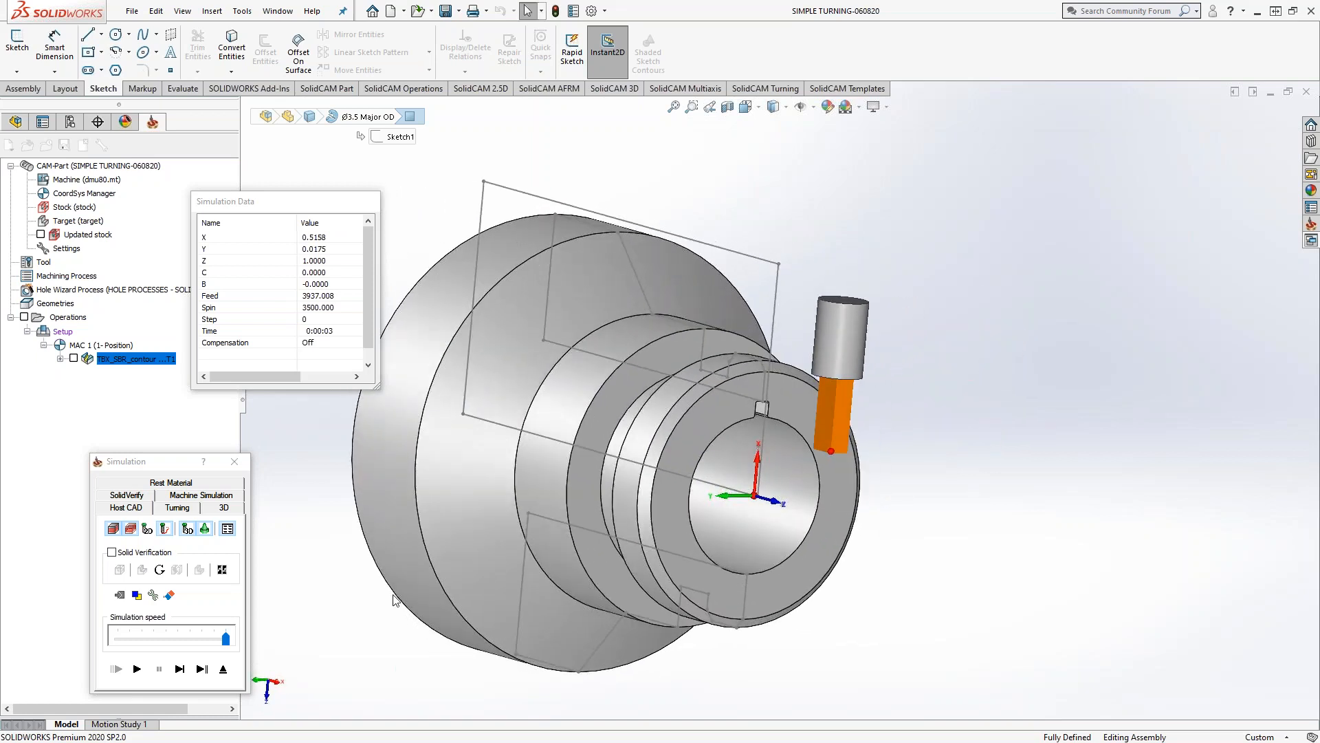
{"action": "left_click", "coordinate": [222, 669]}
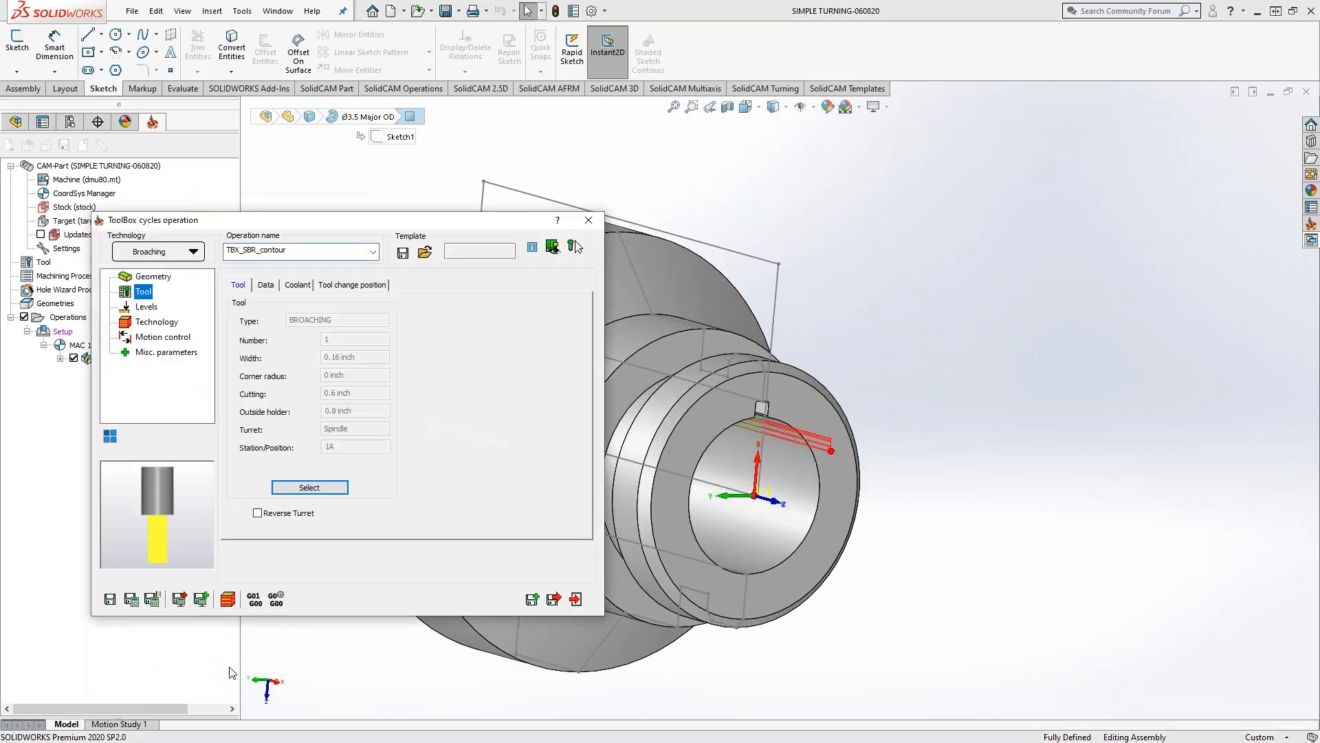
{"action": "left_click", "coordinate": [588, 221]}
Change the CAM-Part's CNC machine to gMT_HaasSL20T without a backup and accept the drill cycles conversion
{"action": "double_click", "coordinate": [66, 167]}
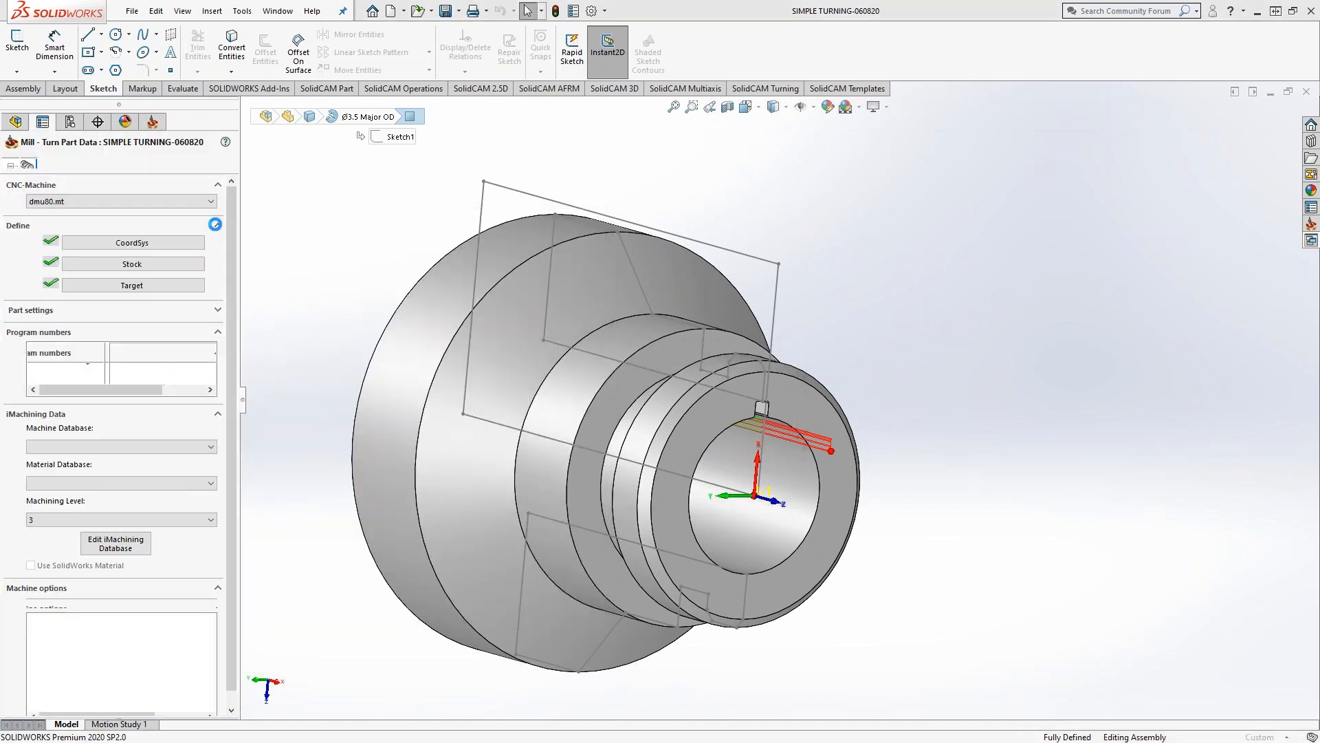
{"action": "left_click", "coordinate": [179, 201]}
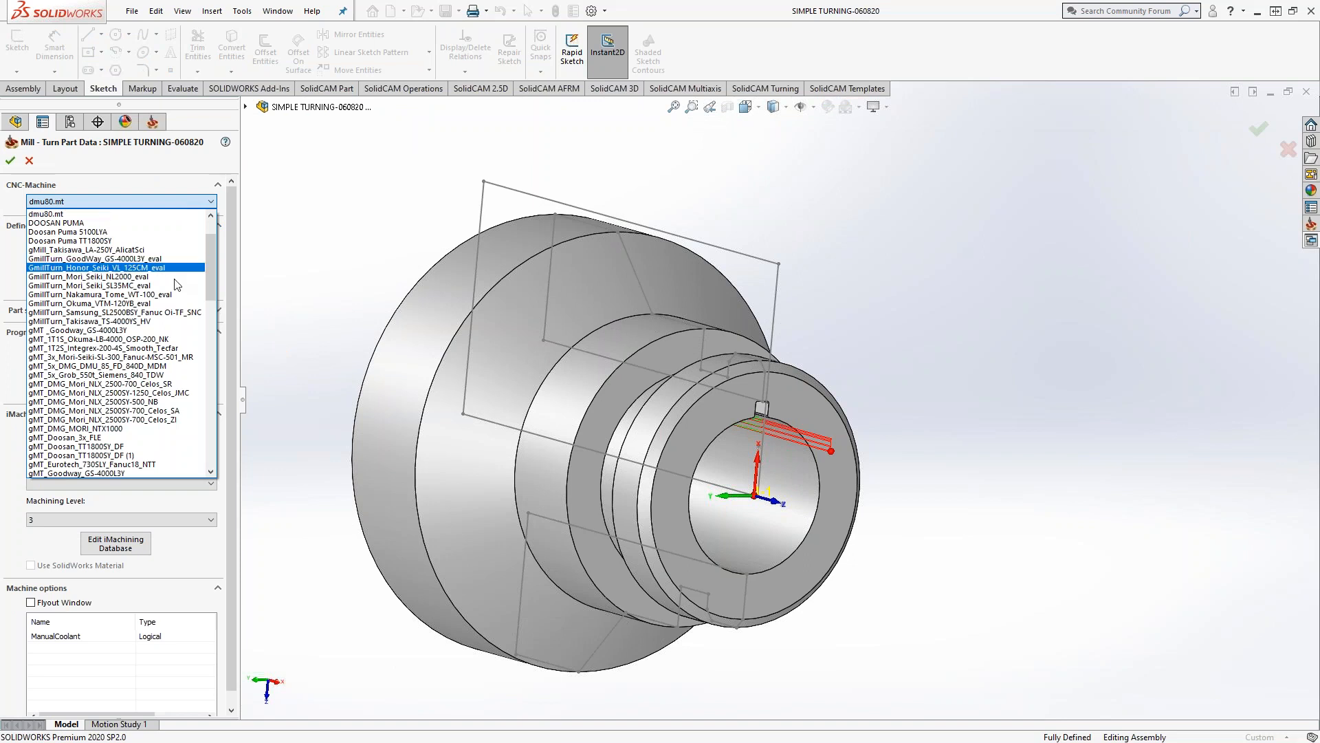
{"action": "scroll", "coordinate": [140, 339], "scroll_direction": "up", "scroll_amount": 2}
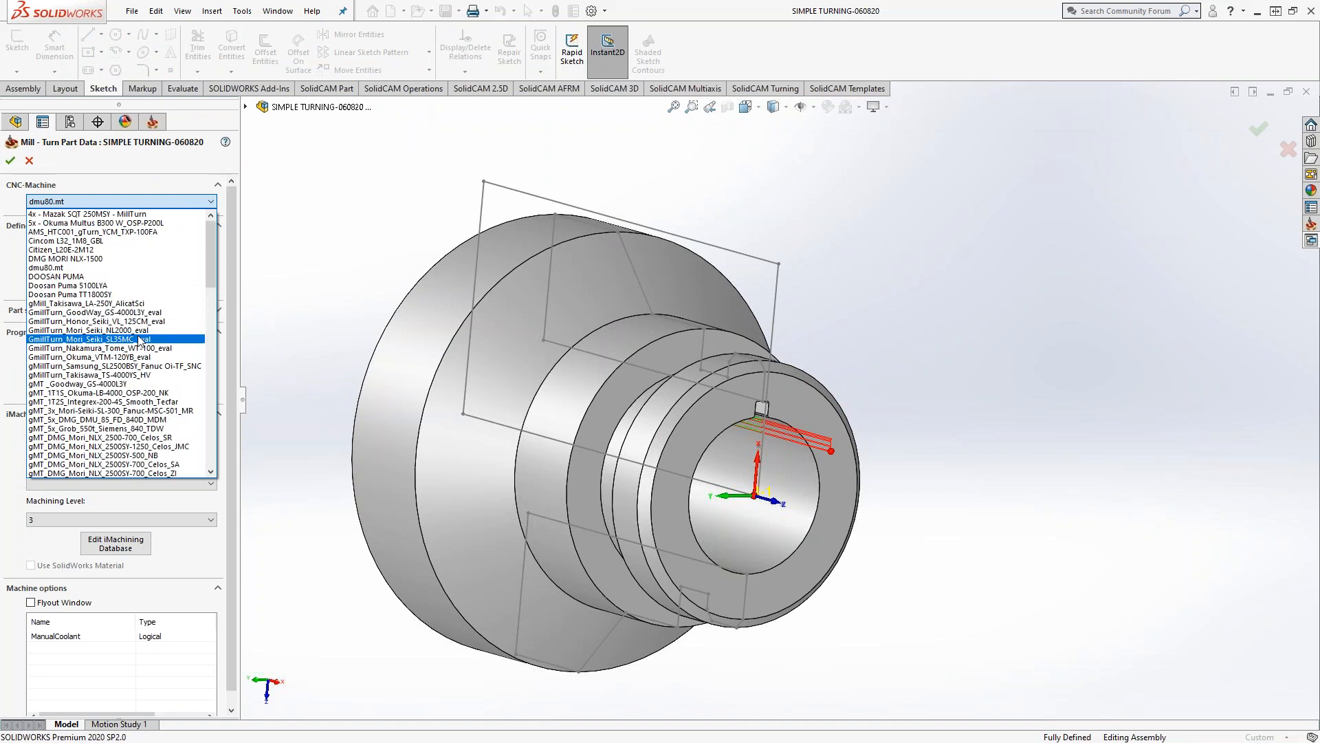
{"action": "scroll", "coordinate": [140, 339], "scroll_direction": "down", "scroll_amount": 8}
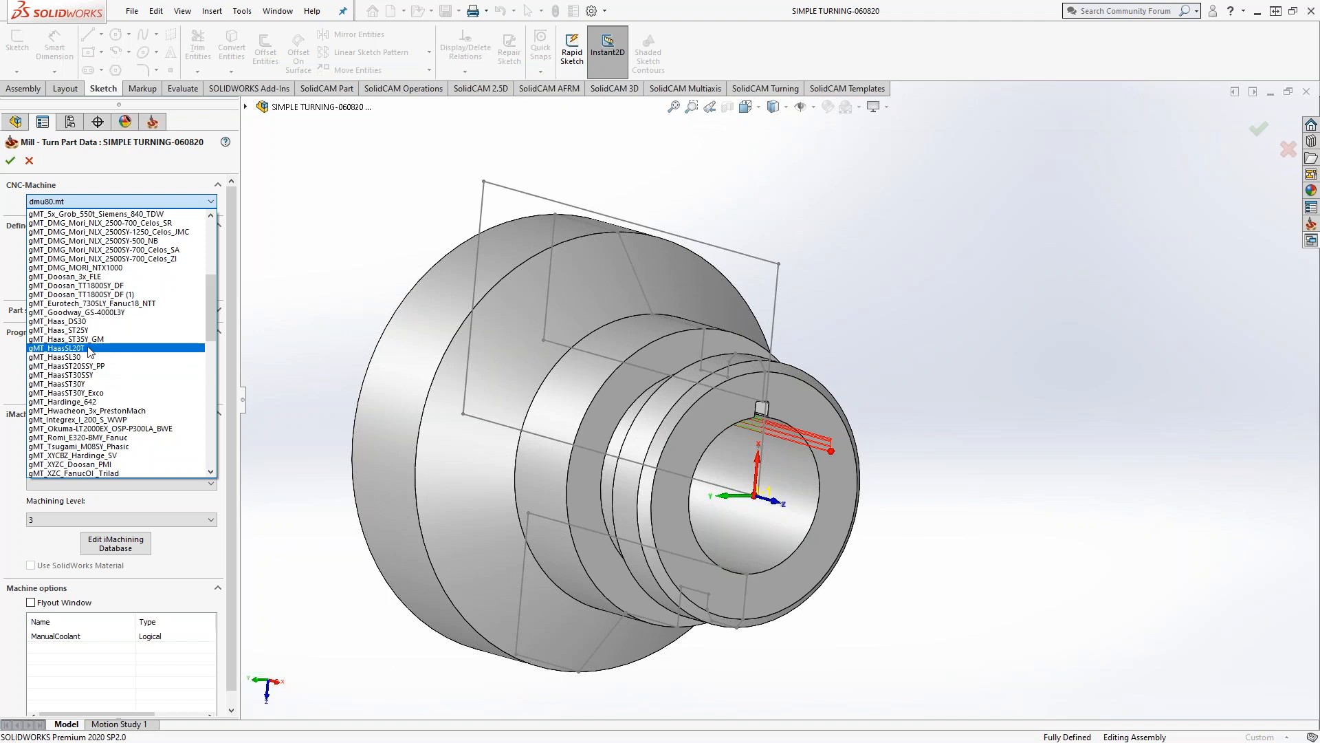
{"action": "left_click", "coordinate": [88, 349]}
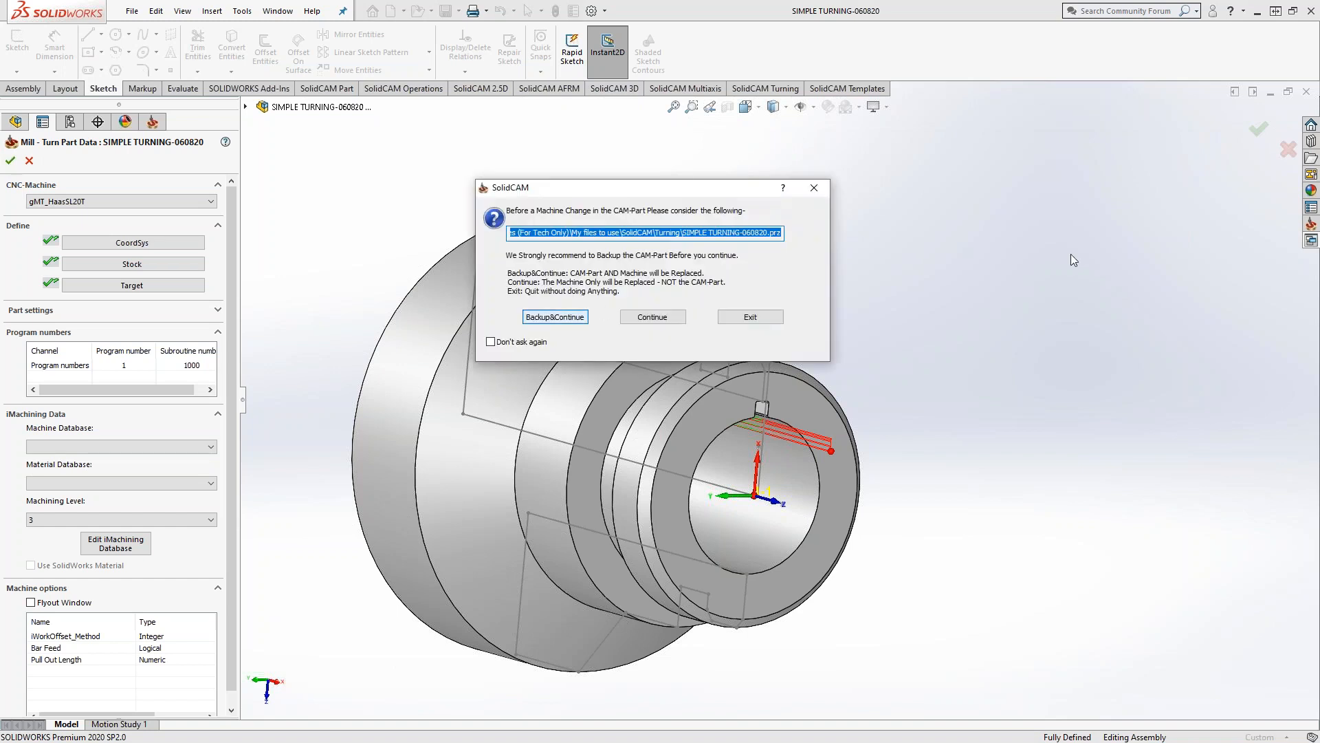
{"action": "left_click", "coordinate": [672, 317]}
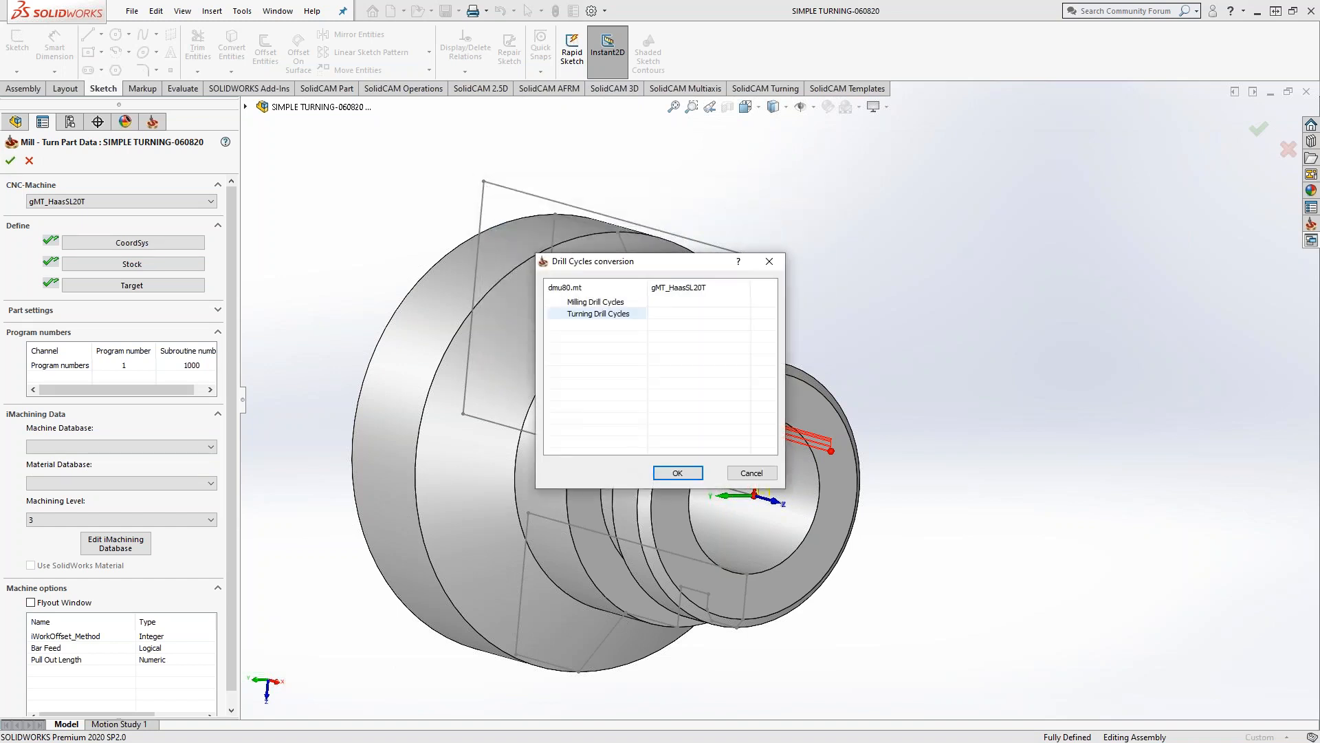
{"action": "left_click", "coordinate": [677, 473]}
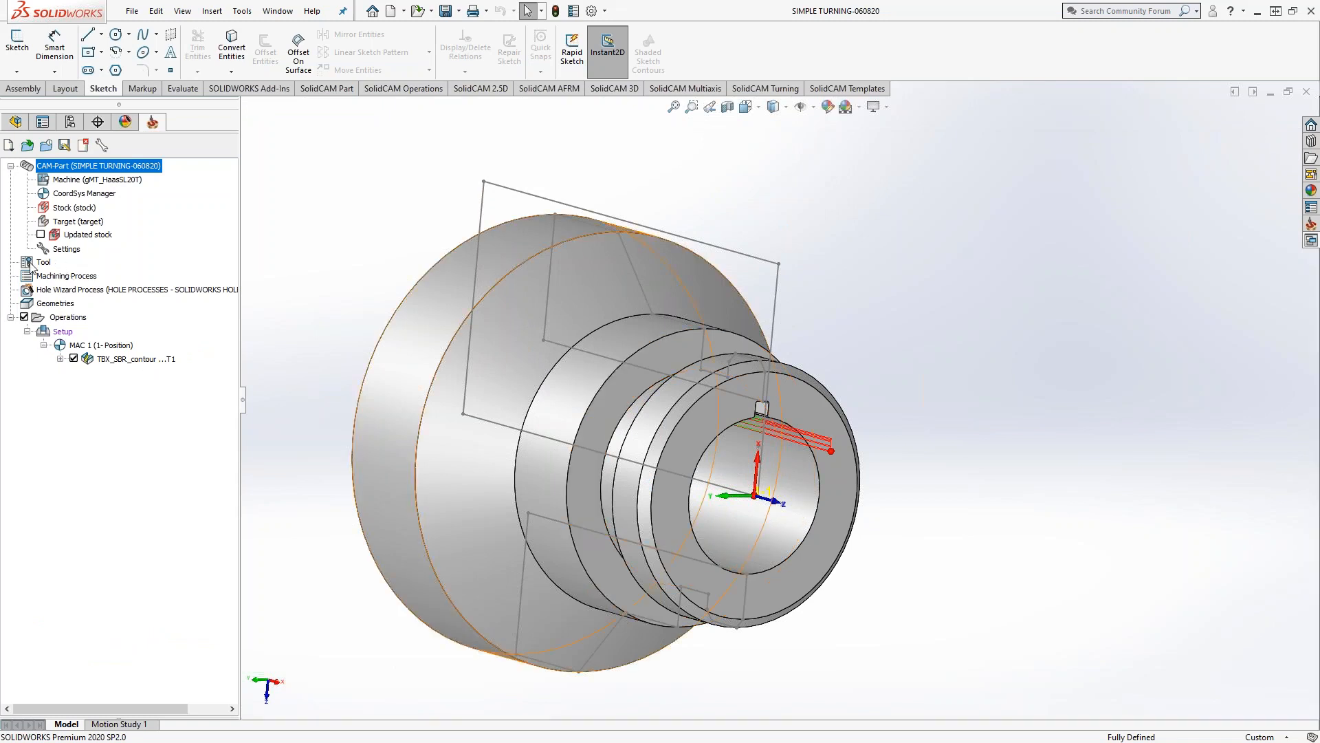
Examine how the broaching tool is mounted at Station_1 of the new machine's turret, and close the part tool table
{"action": "double_click", "coordinate": [33, 265]}
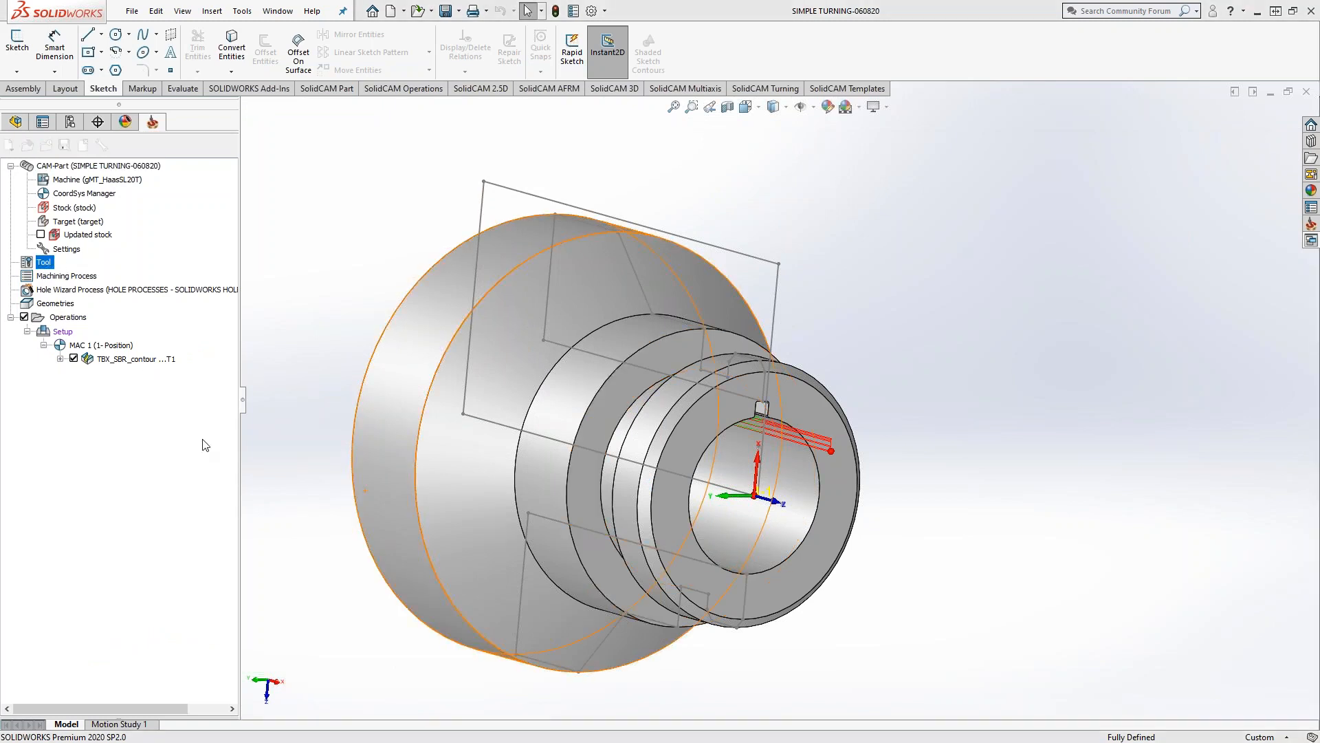
{"action": "left_click", "coordinate": [822, 258]}
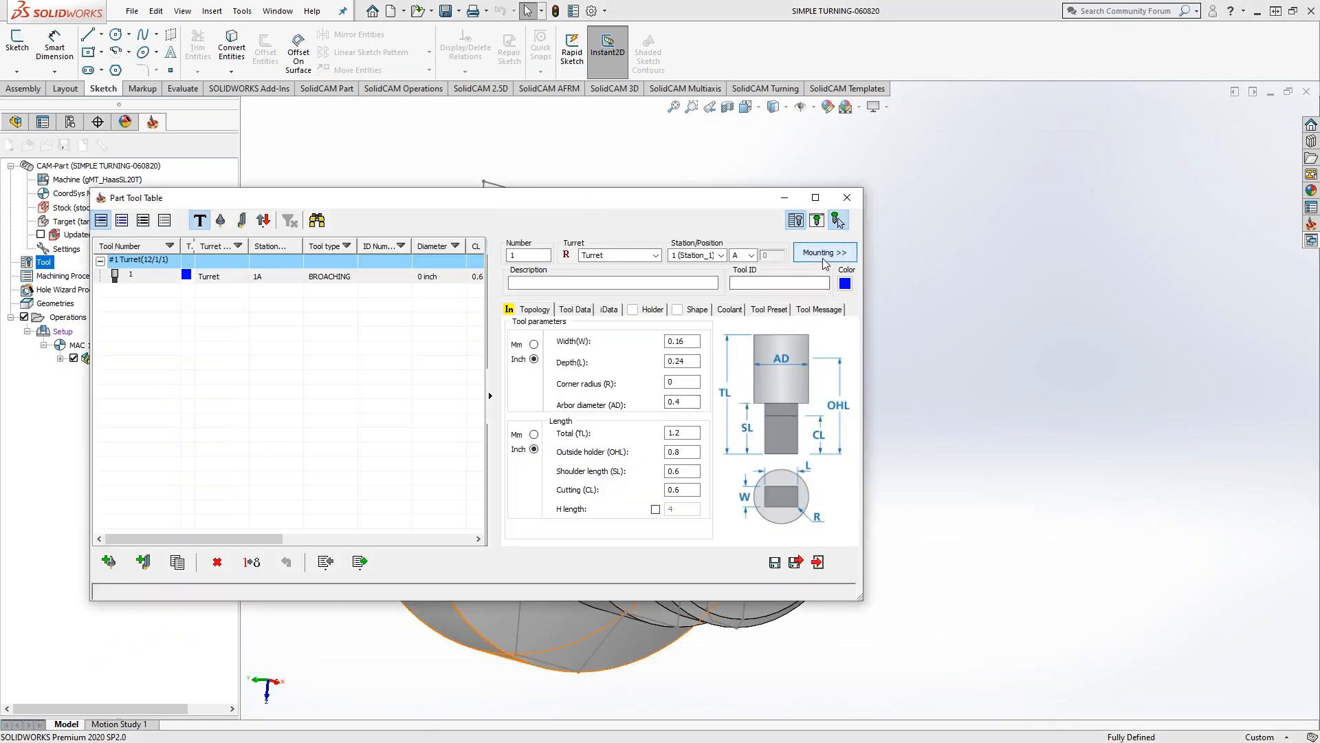
{"action": "scroll", "coordinate": [545, 474], "scroll_direction": "up", "scroll_amount": 8}
{"action": "middle_click_drag", "start_coordinate": [516, 667], "coordinate": [353, 450], "text": "ctrl"}
{"action": "scroll", "coordinate": [557, 453], "scroll_direction": "up", "scroll_amount": 5}
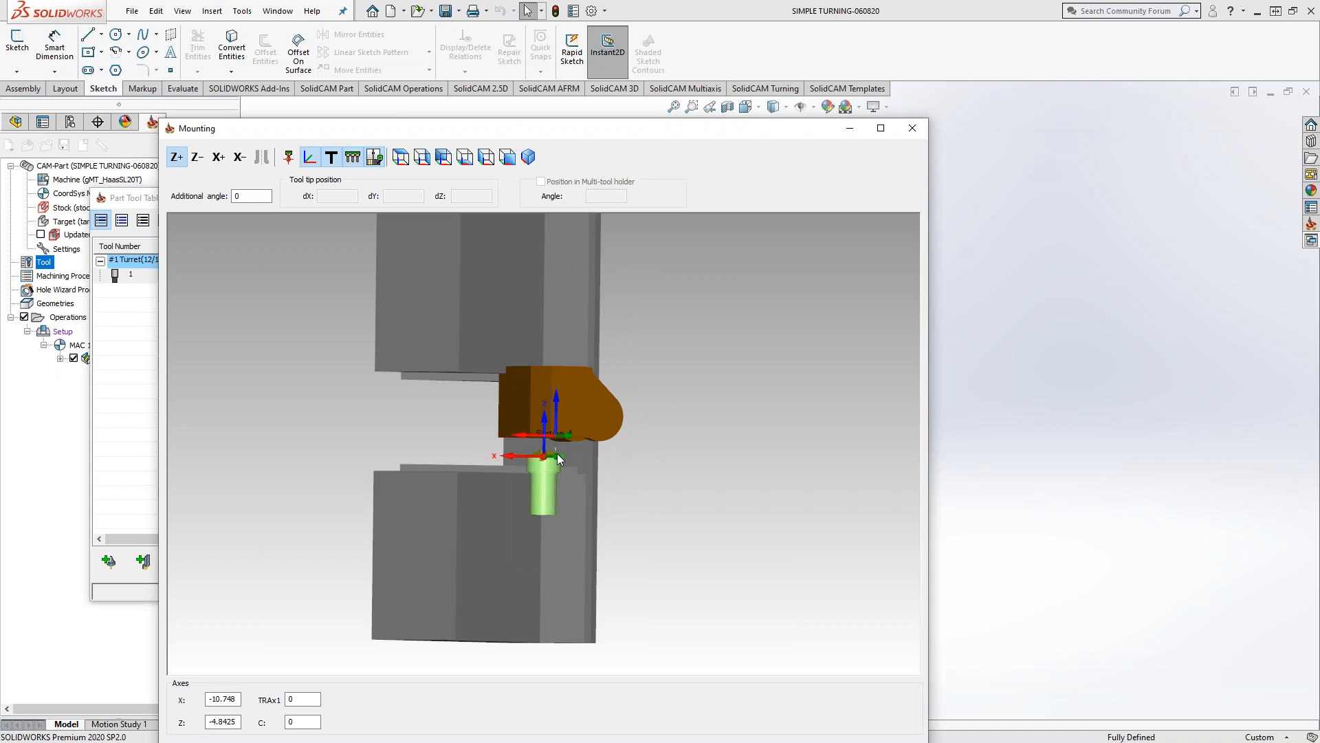
{"action": "scroll", "coordinate": [557, 452], "scroll_direction": "up", "scroll_amount": 4}
{"action": "mouse_move", "coordinate": [525, 481]}
{"action": "middle_mouse_down"}
{"action": "mouse_move", "coordinate": [505, 458]}
{"action": "mouse_move", "coordinate": [440, 465]}
{"action": "mouse_move", "coordinate": [517, 466]}
{"action": "mouse_move", "coordinate": [506, 469]}
{"action": "middle_mouse_up"}
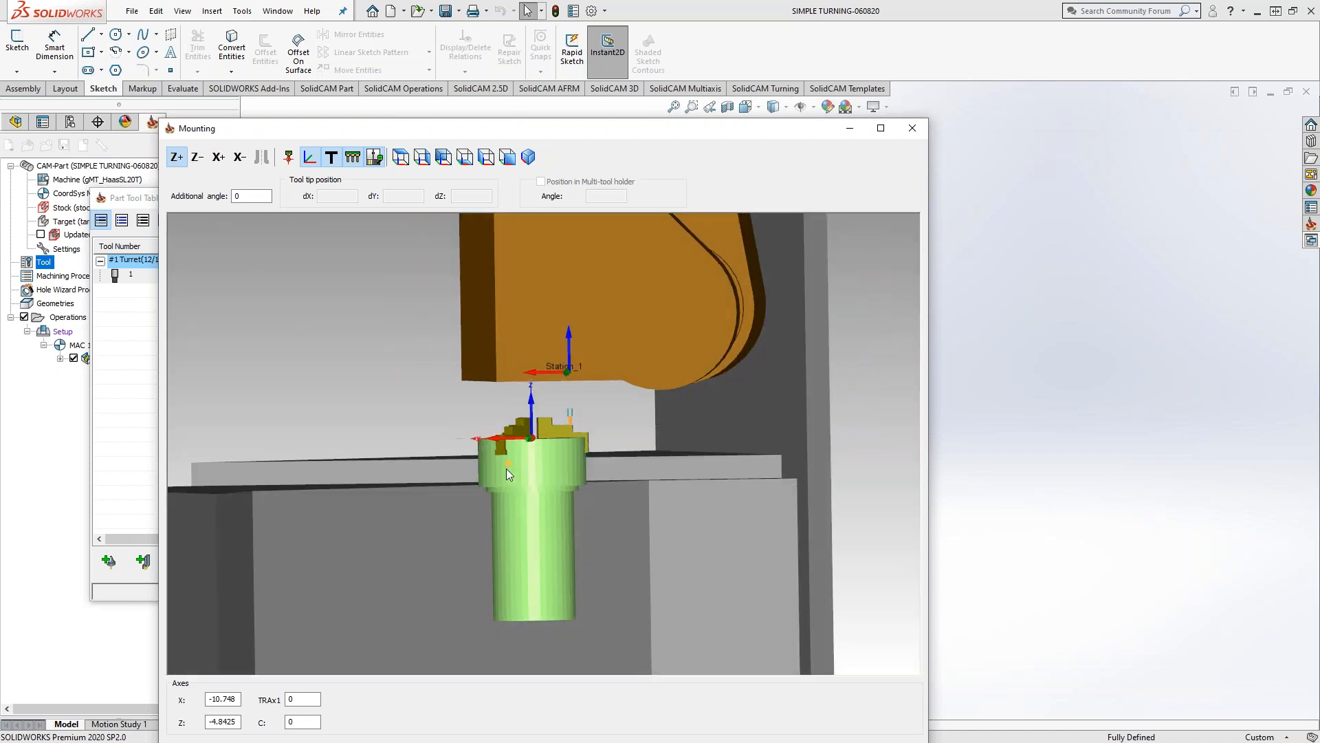
{"action": "left_click", "coordinate": [912, 128]}
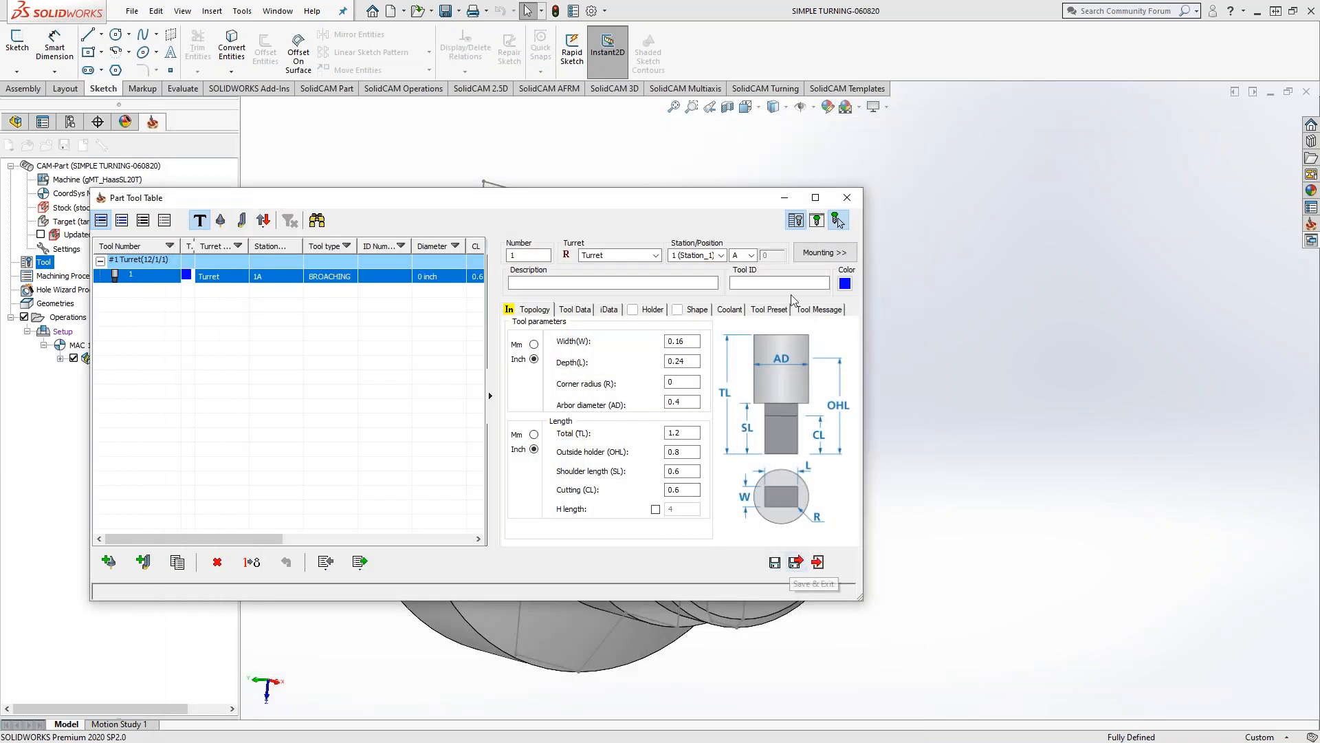
{"action": "left_click", "coordinate": [825, 252]}
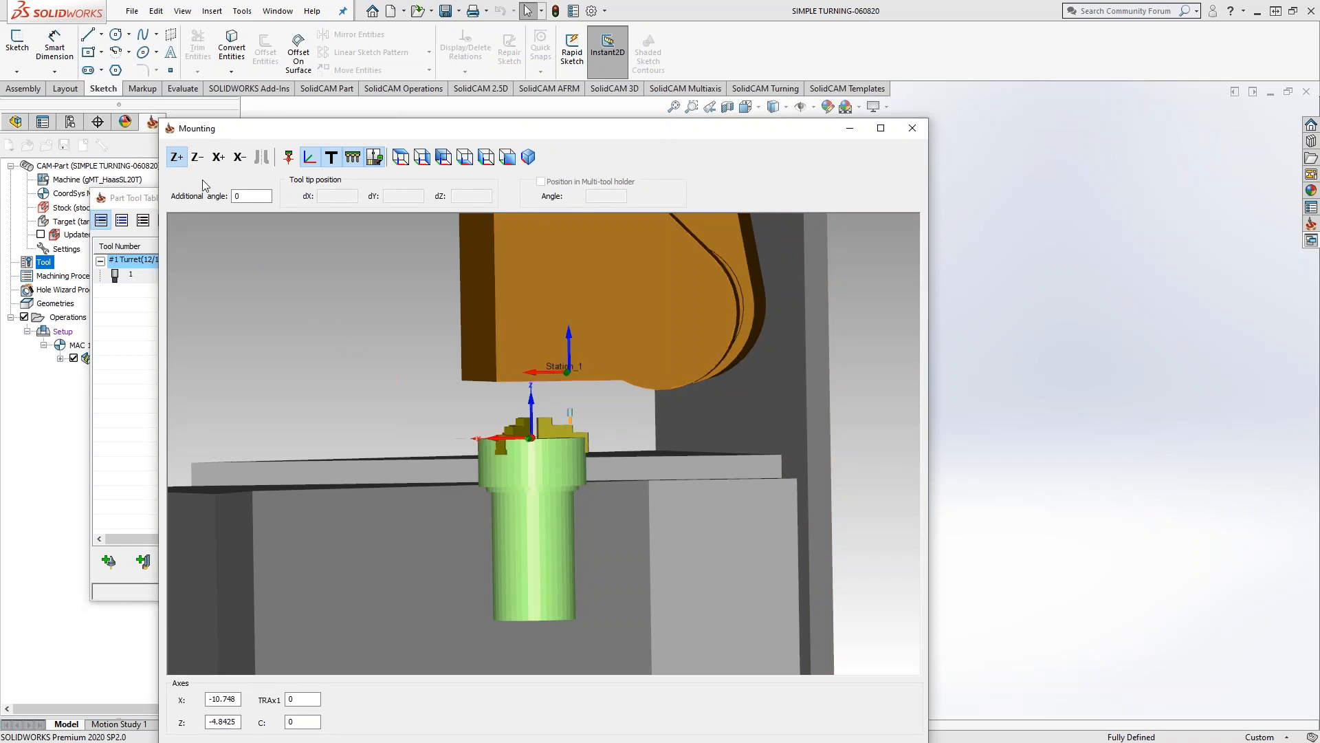
{"action": "left_click", "coordinate": [913, 128]}
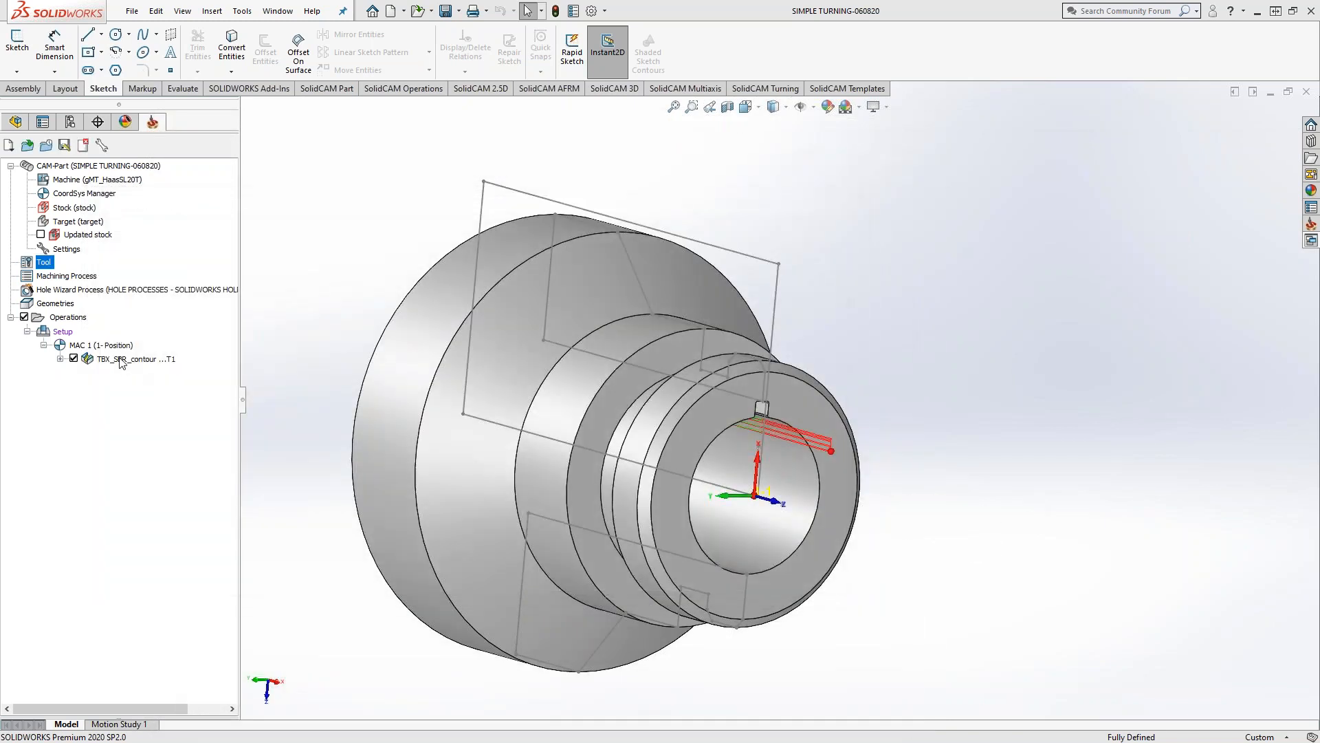
Open the TBX_SBR_contour operation, save and recalculate it for the changed machine, and turn off the tool preview
{"action": "double_click", "coordinate": [120, 359]}
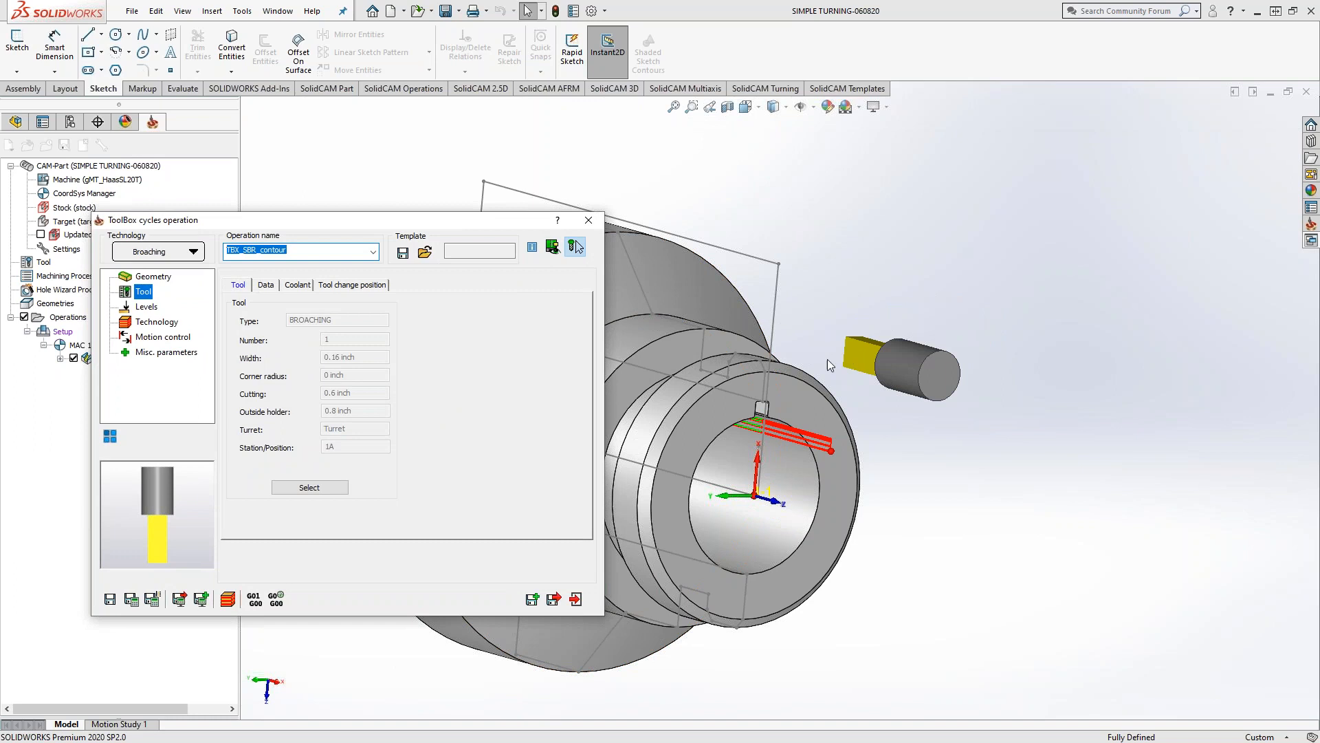
{"action": "left_click", "coordinate": [131, 602]}
{"action": "left_click", "coordinate": [579, 236]}
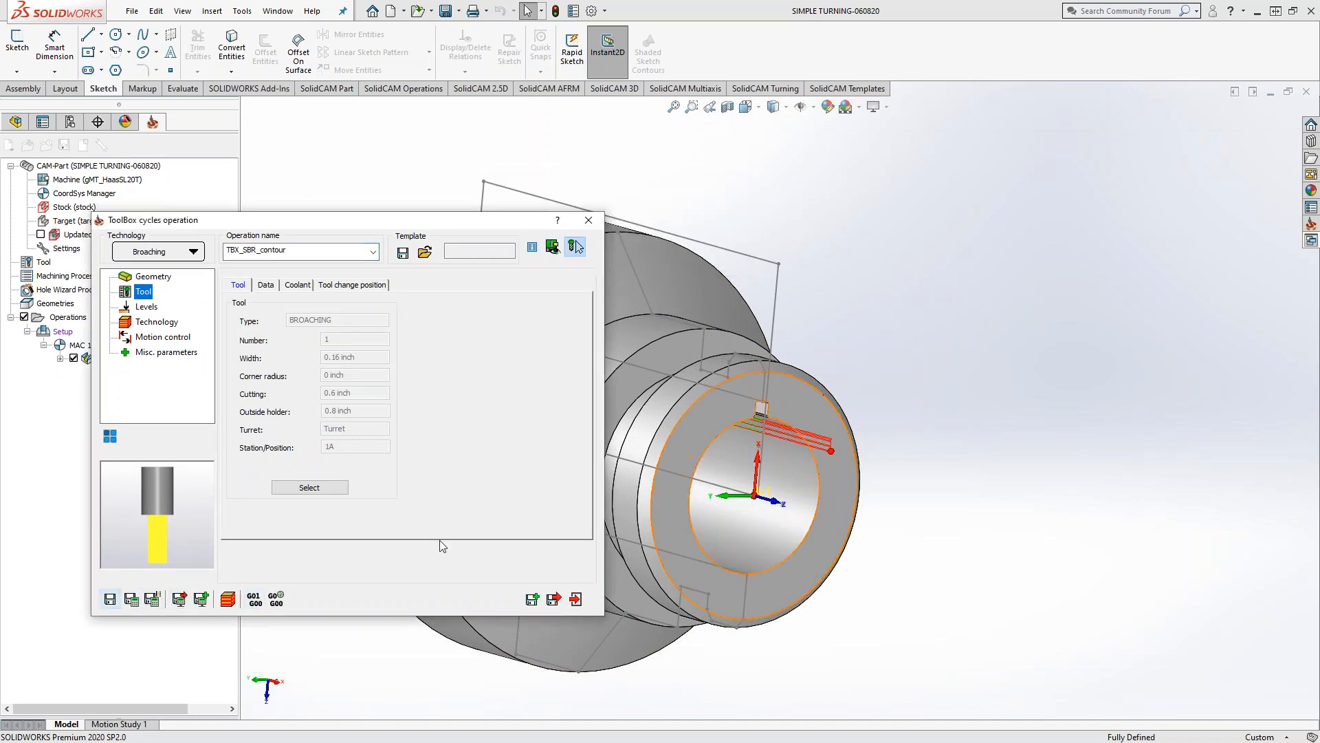
Simulate the first move of the broaching toolpath in Host CAD mode to check the tool's orientation at the keyway, and exit the simulation
{"action": "scroll", "coordinate": [756, 423], "scroll_direction": "down", "scroll_amount": 10}
{"action": "mouse_move", "coordinate": [819, 400]}
{"action": "middle_mouse_down"}
{"action": "mouse_move", "coordinate": [745, 454]}
{"action": "mouse_move", "coordinate": [798, 414]}
{"action": "middle_mouse_up"}
{"action": "left_click", "coordinate": [229, 600]}
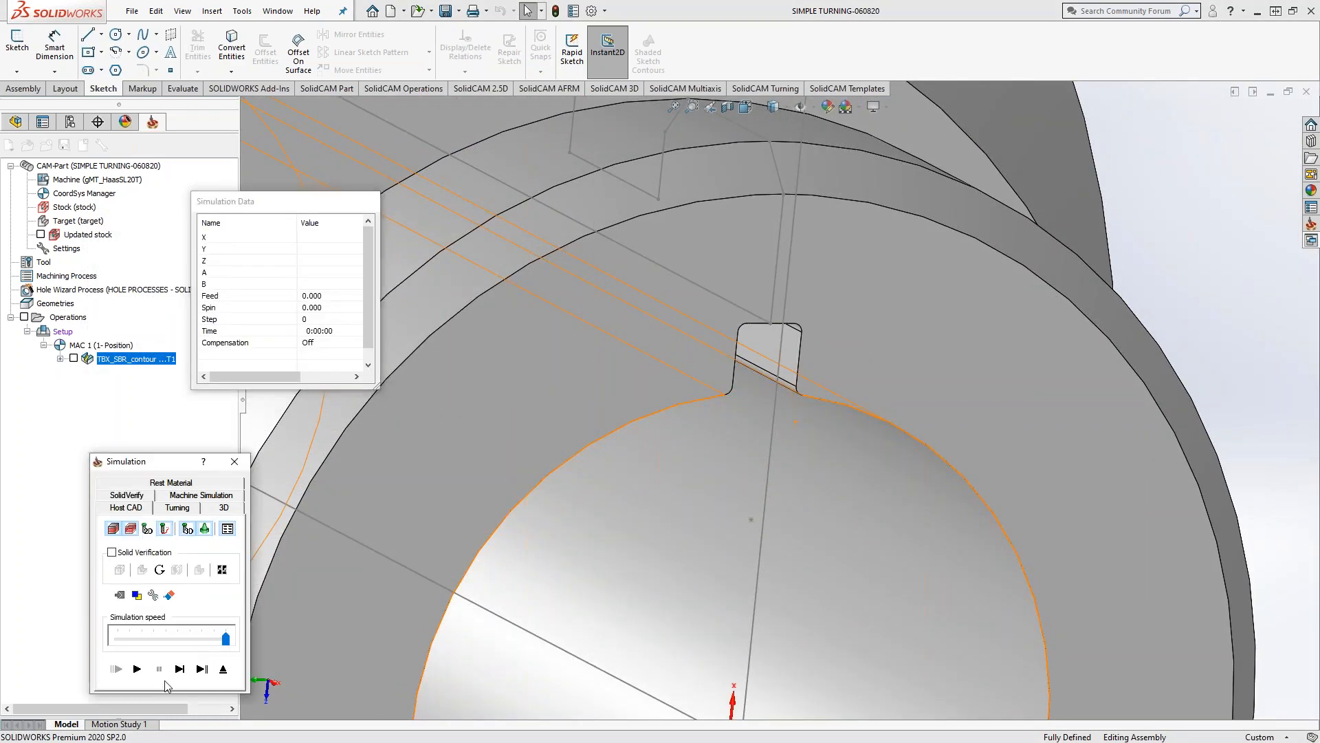
{"action": "left_click", "coordinate": [179, 669]}
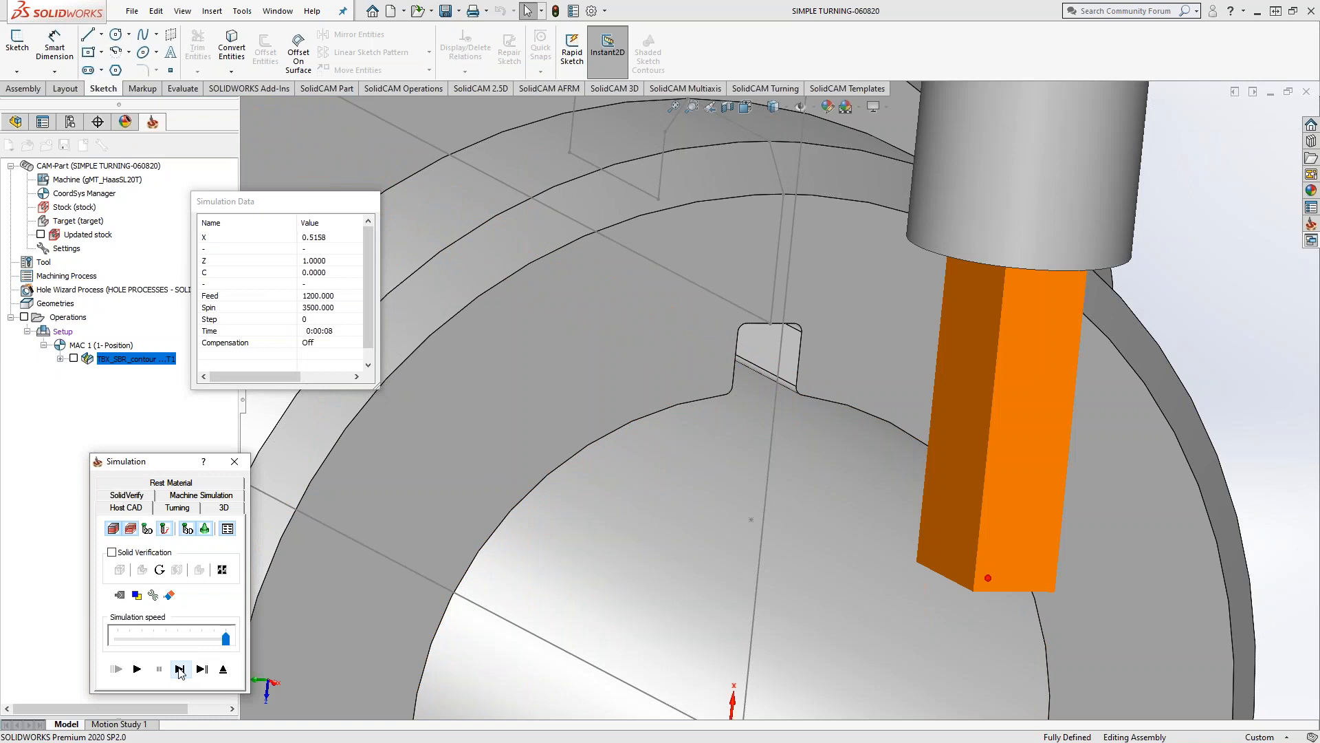
{"action": "left_click", "coordinate": [222, 671]}
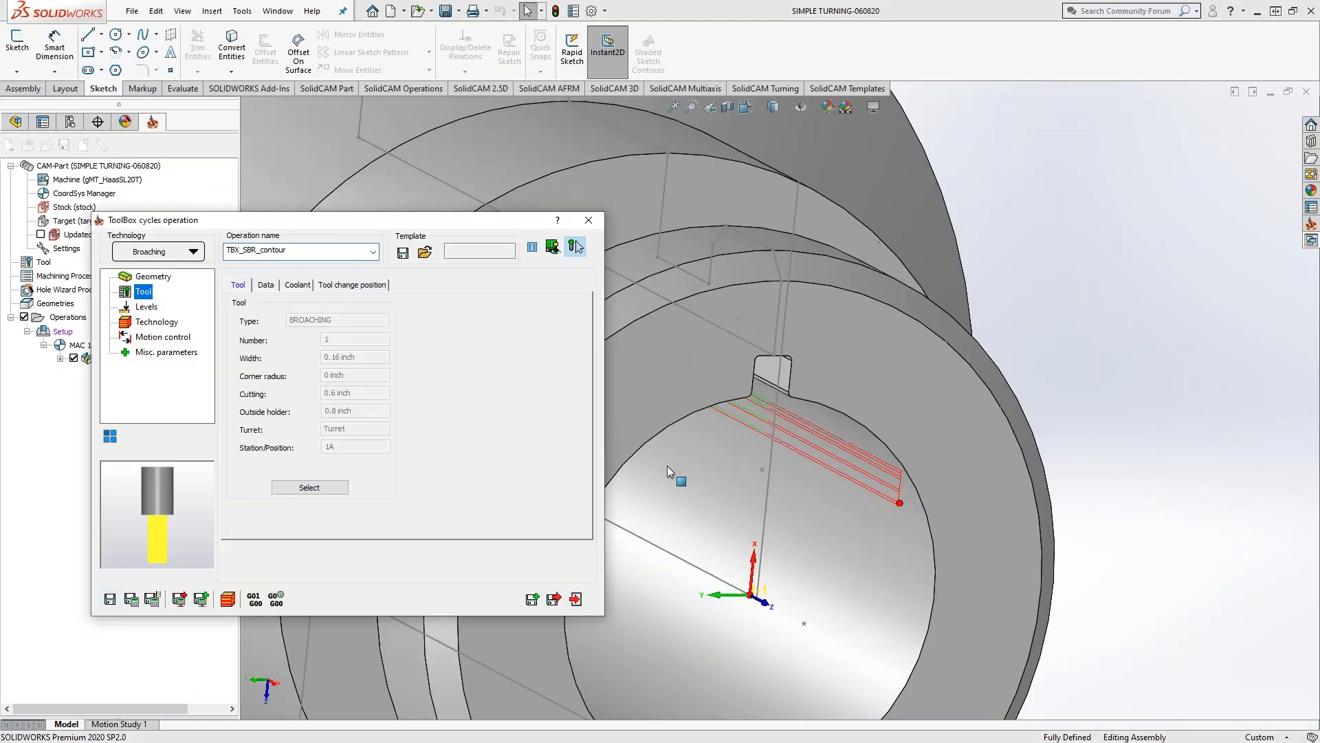
Simulate the operation's first move in SolidVerify and show the target model in place of the stock
{"action": "left_click", "coordinate": [227, 599]}
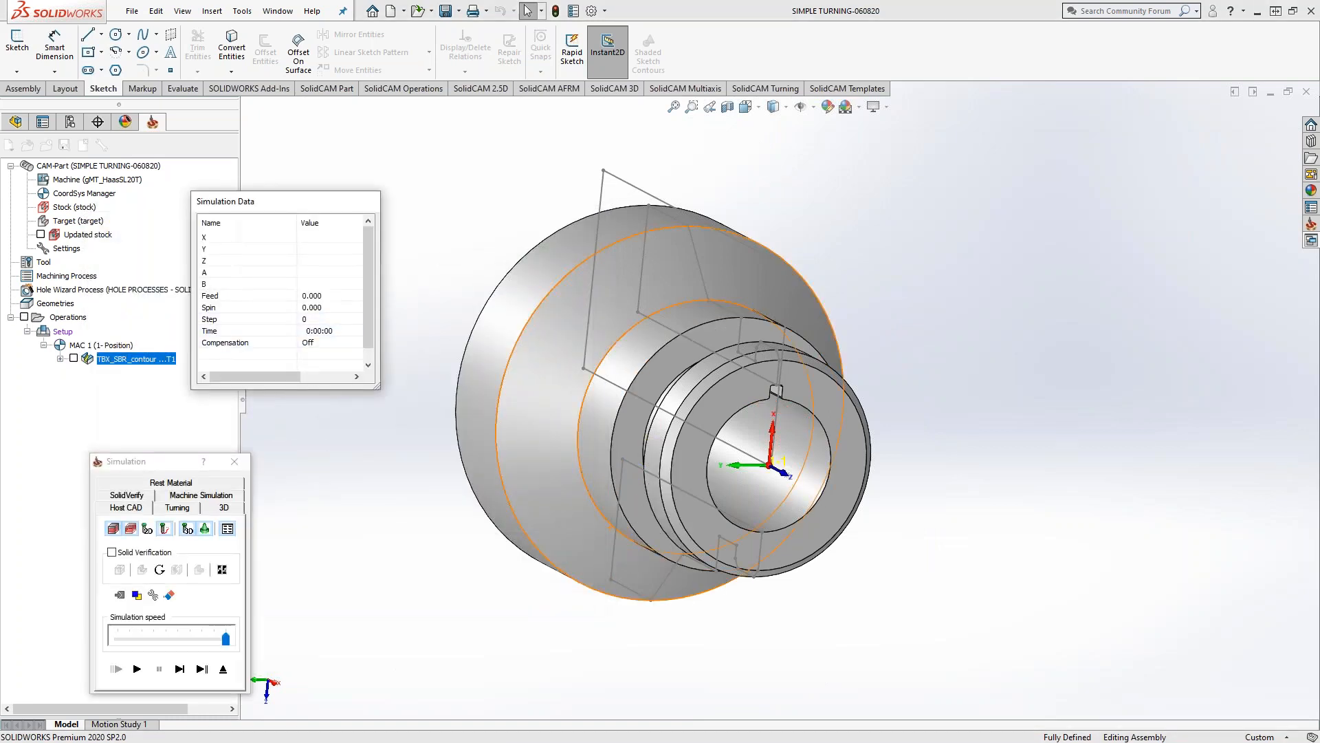
{"action": "left_click", "coordinate": [128, 496]}
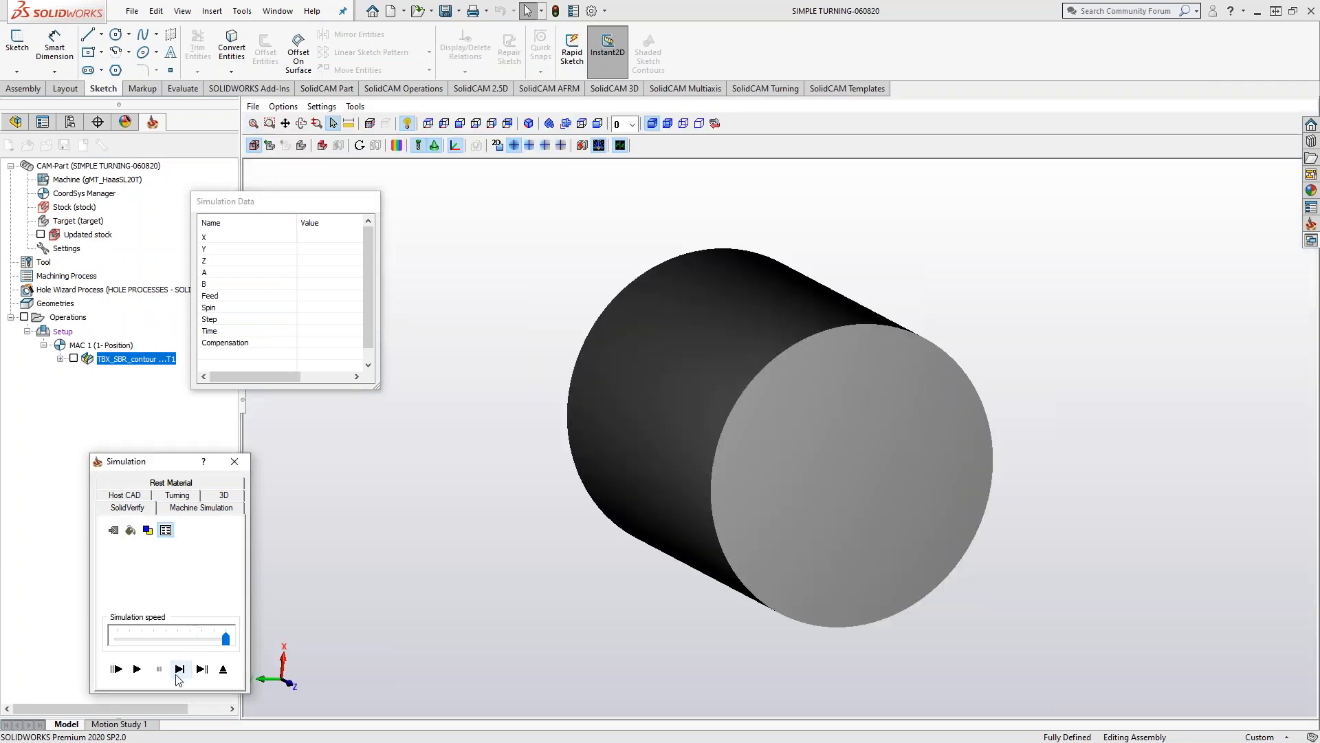
{"action": "left_click", "coordinate": [179, 670]}
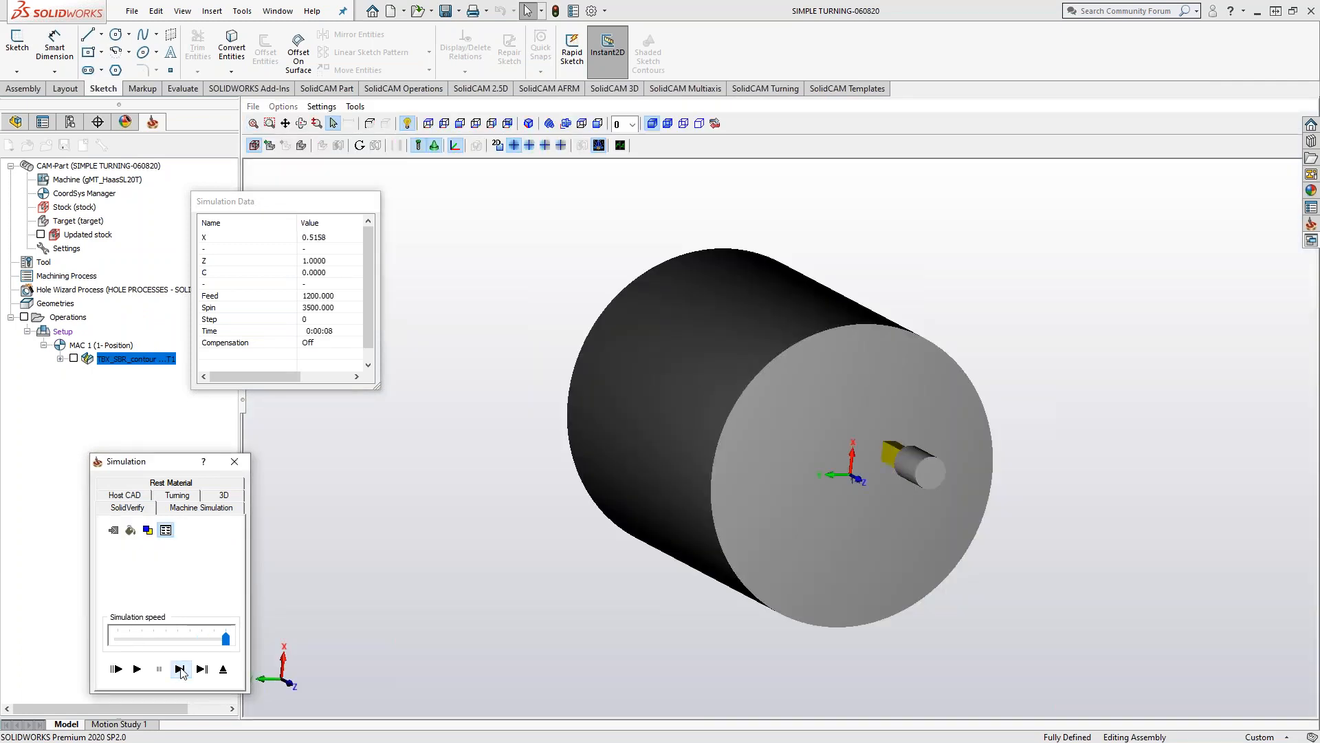
{"action": "mouse_move", "coordinate": [628, 428]}
{"action": "middle_mouse_down"}
{"action": "mouse_move", "coordinate": [649, 428]}
{"action": "mouse_move", "coordinate": [614, 421]}
{"action": "middle_mouse_up"}
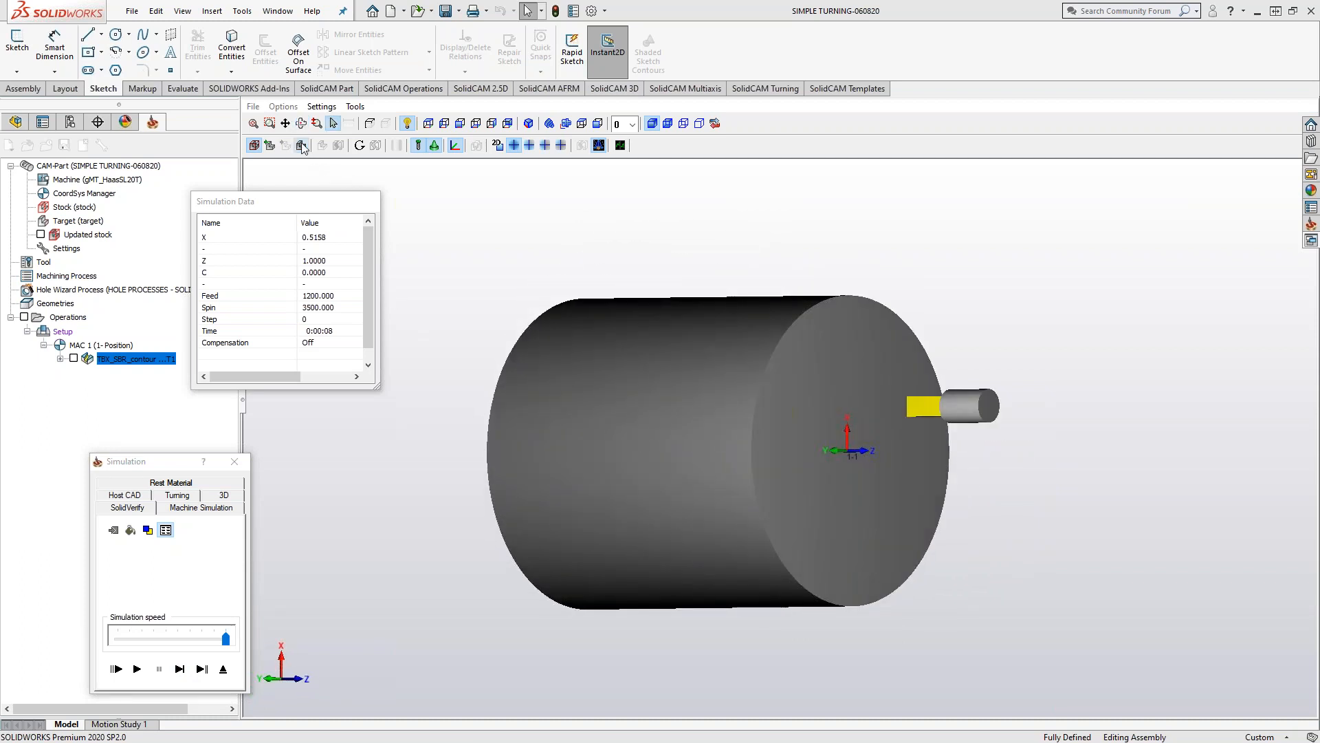
{"action": "left_click", "coordinate": [254, 146]}
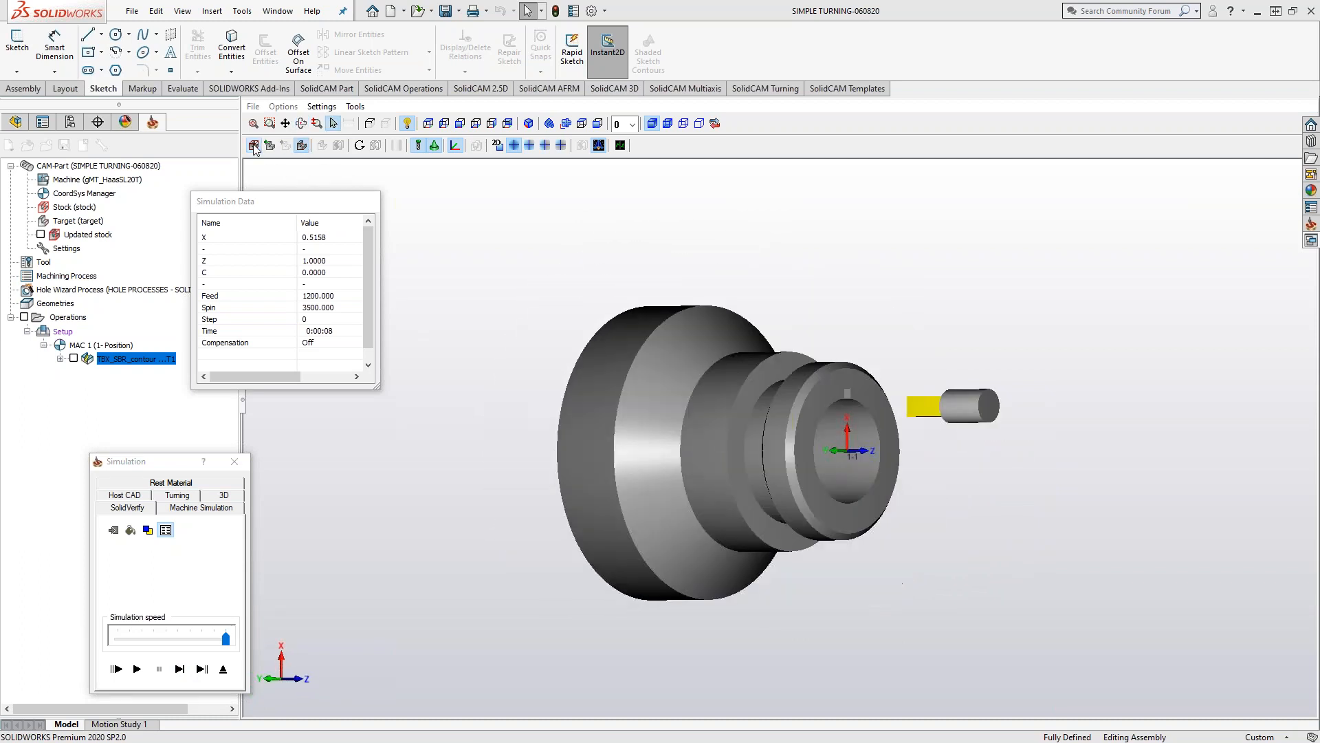
{"action": "middle_click_drag", "start_coordinate": [623, 434], "coordinate": [588, 434]}
Advance the simulated tool through the keyway moves with clash monitoring stopped, and exit the simulation and the operation
{"action": "left_click", "coordinate": [186, 672]}
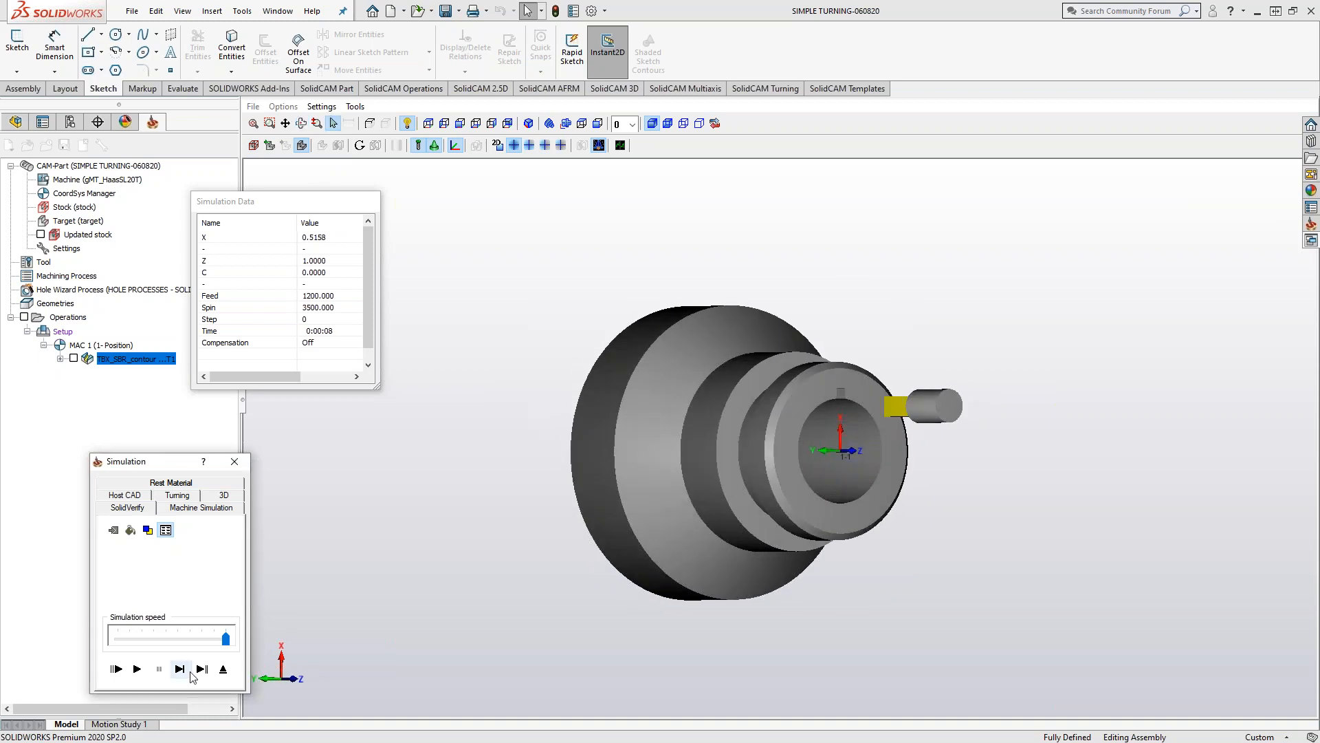
{"action": "left_click", "coordinate": [181, 671]}
{"action": "scroll", "coordinate": [838, 396], "scroll_direction": "up", "scroll_amount": 10}
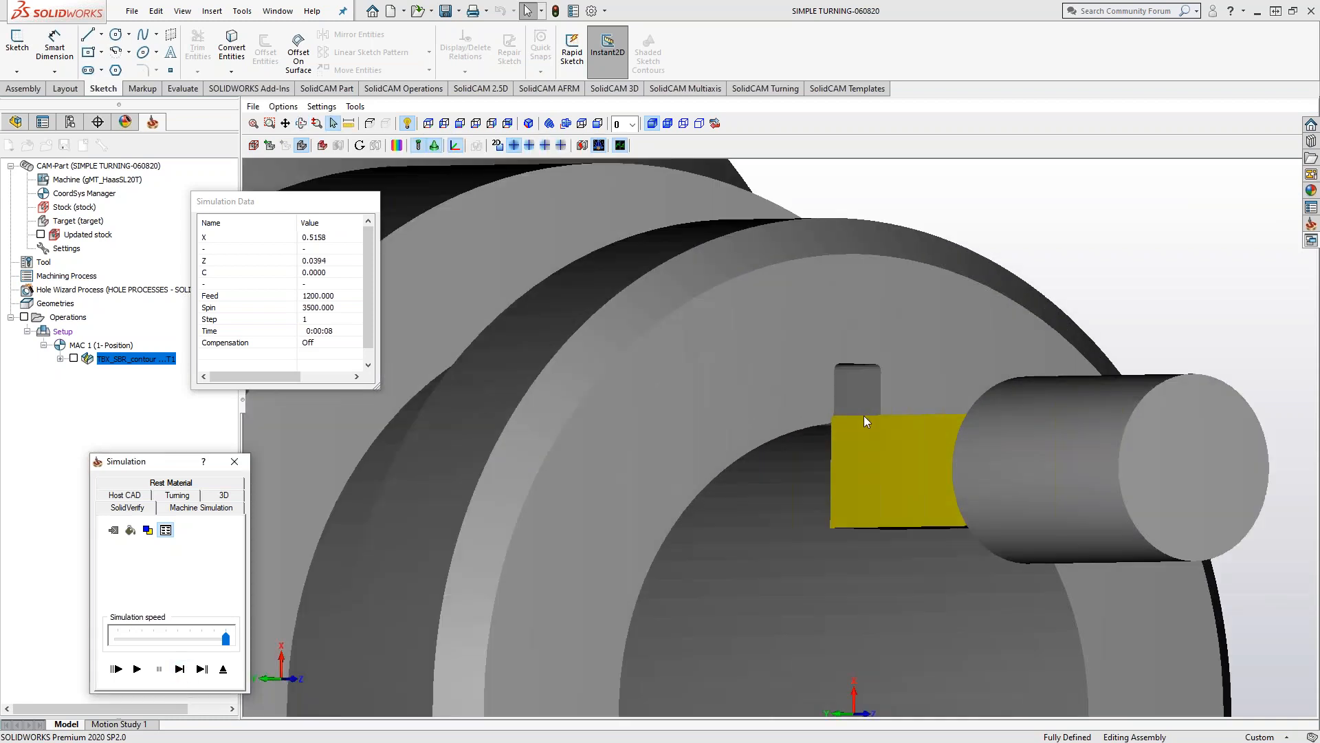
{"action": "left_click", "coordinate": [179, 670]}
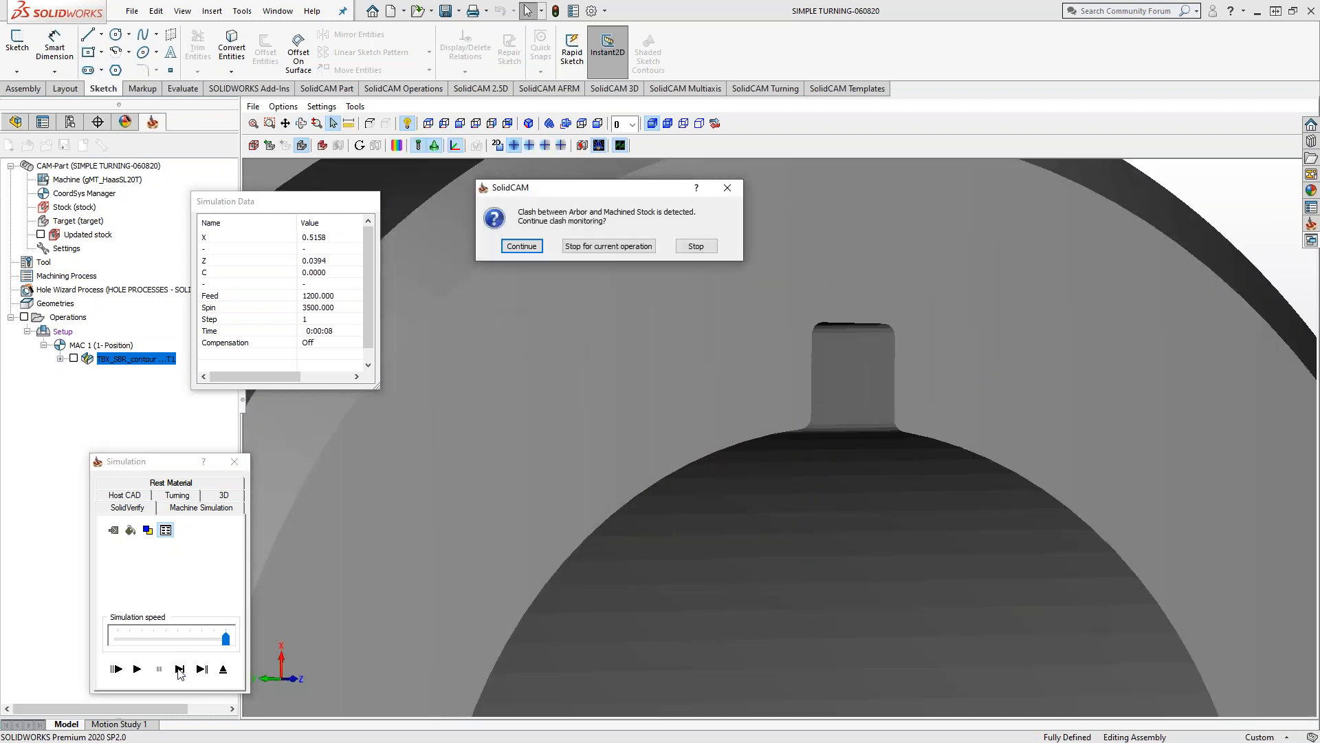
{"action": "left_click", "coordinate": [696, 246]}
{"action": "left_click", "coordinate": [179, 669]}
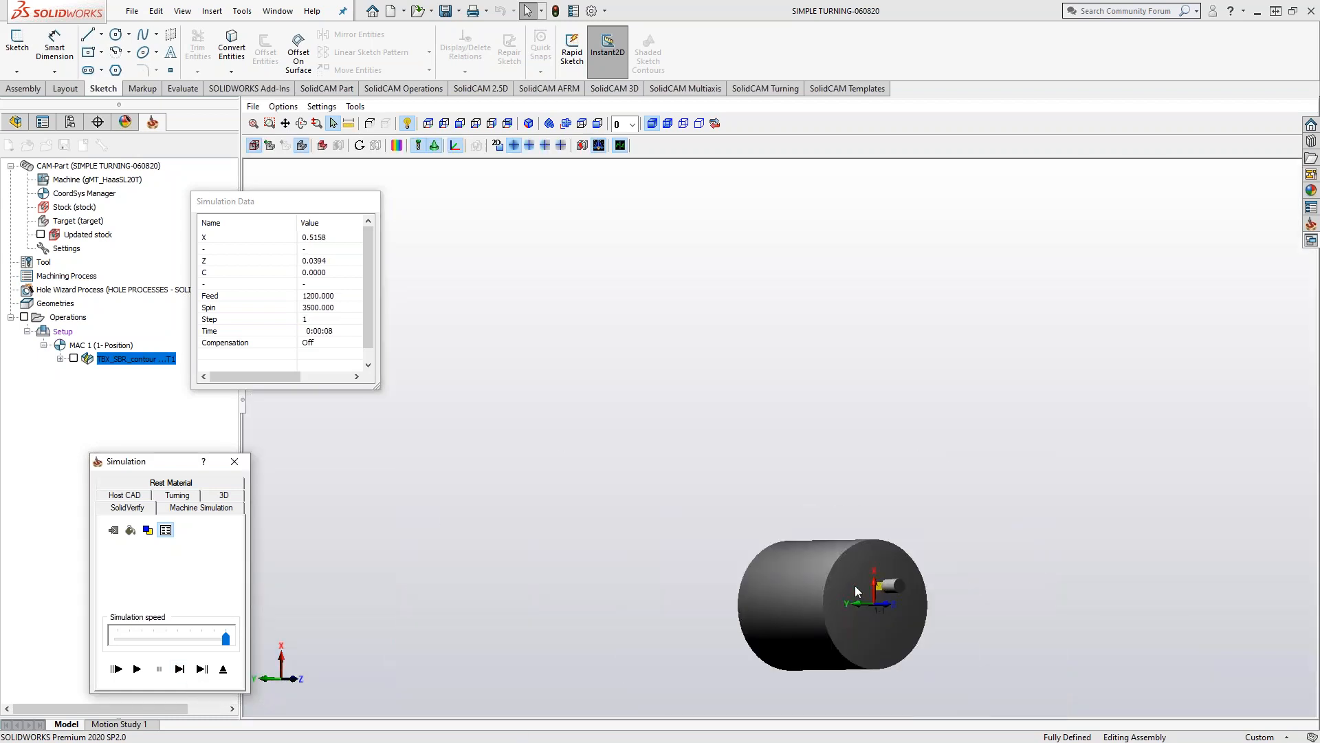
{"action": "left_click", "coordinate": [223, 669]}
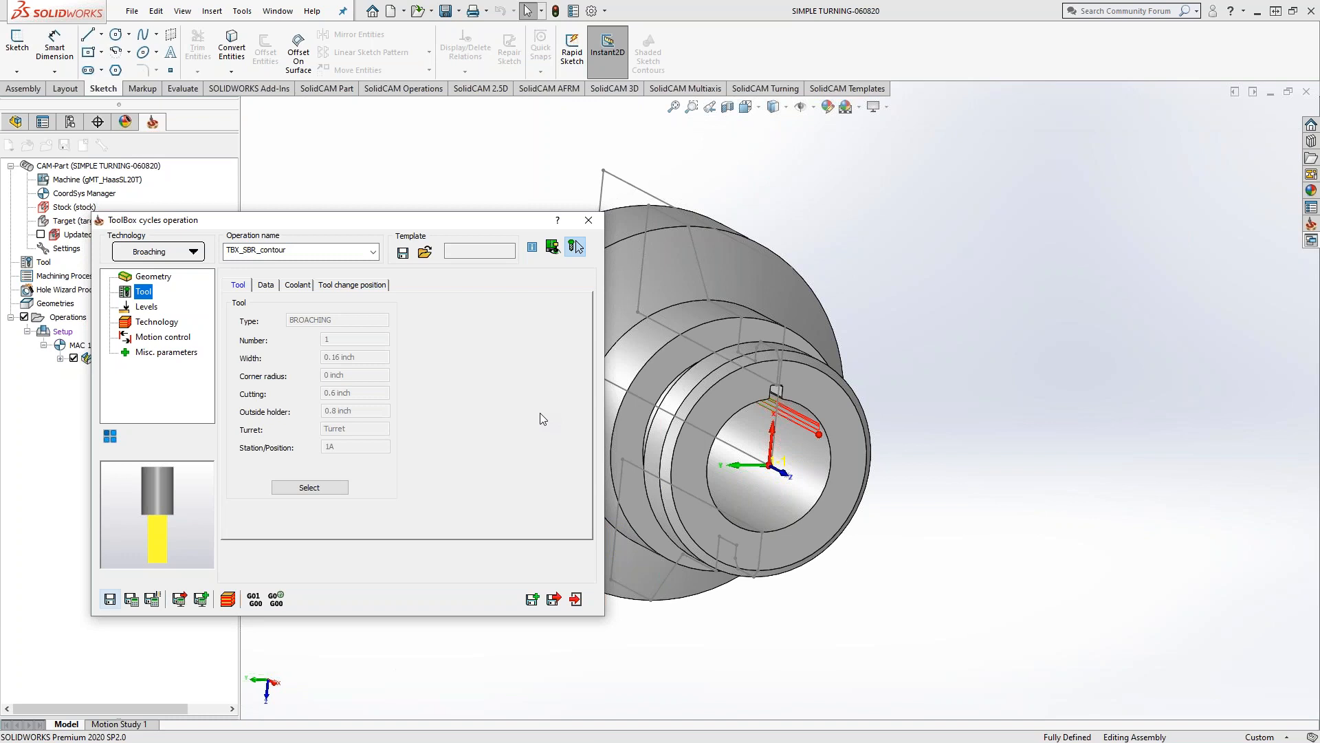
{"action": "left_click", "coordinate": [589, 220]}
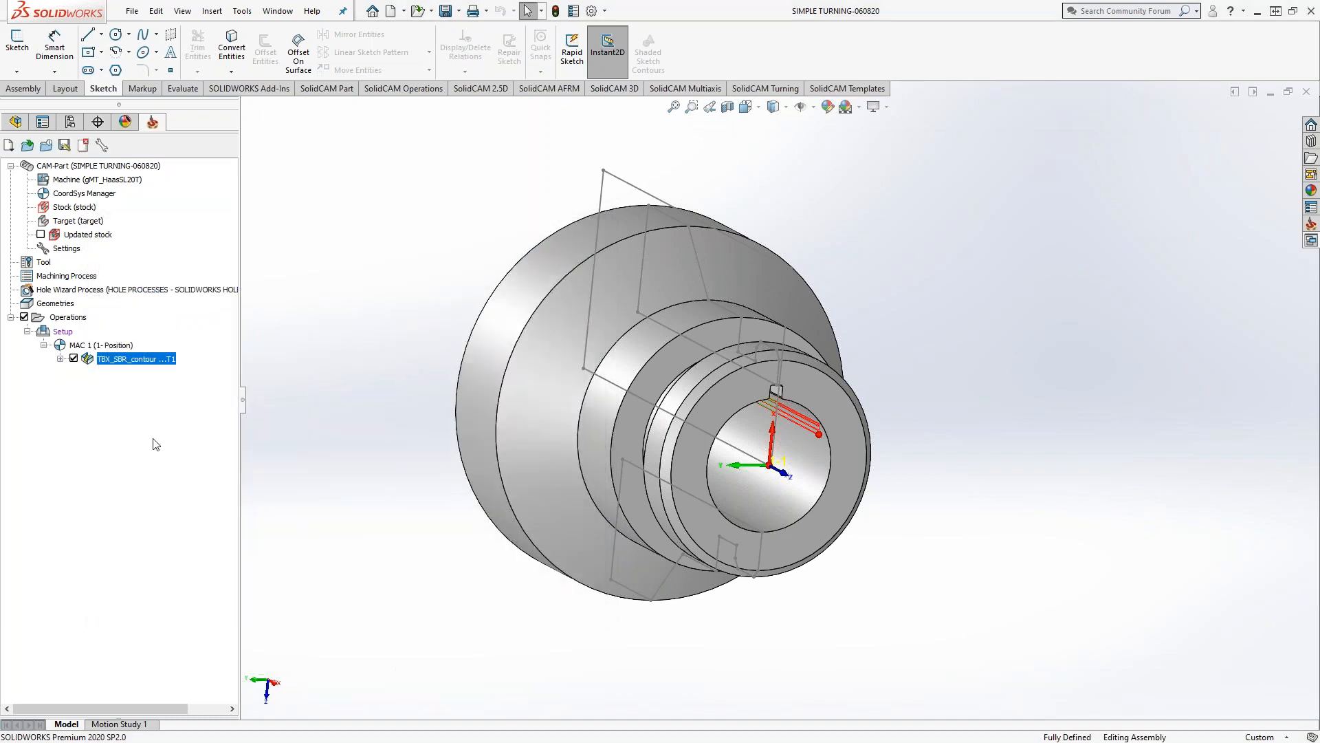
Hide the TBX_SBR_contour toolpath and open the recent CAM-Part SPLINE.prz
{"action": "left_click", "coordinate": [73, 358]}
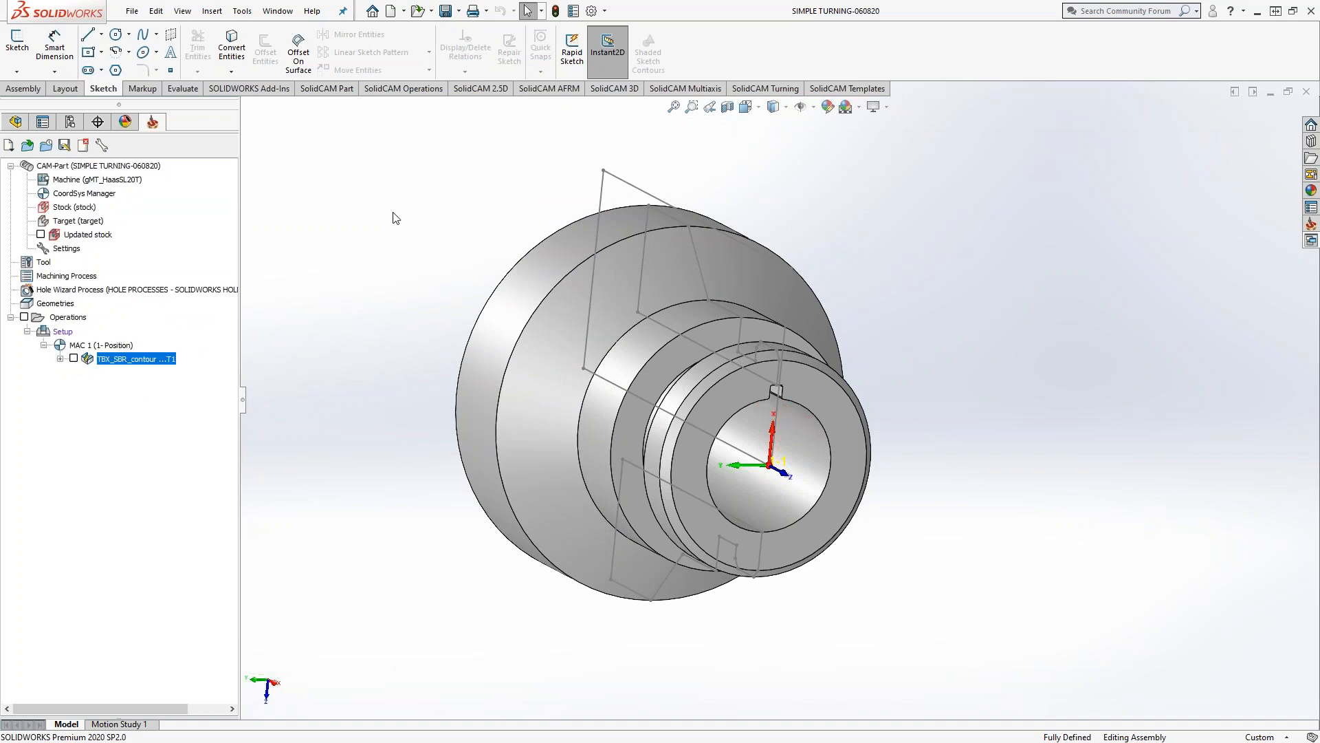
{"action": "left_click", "coordinate": [243, 11]}
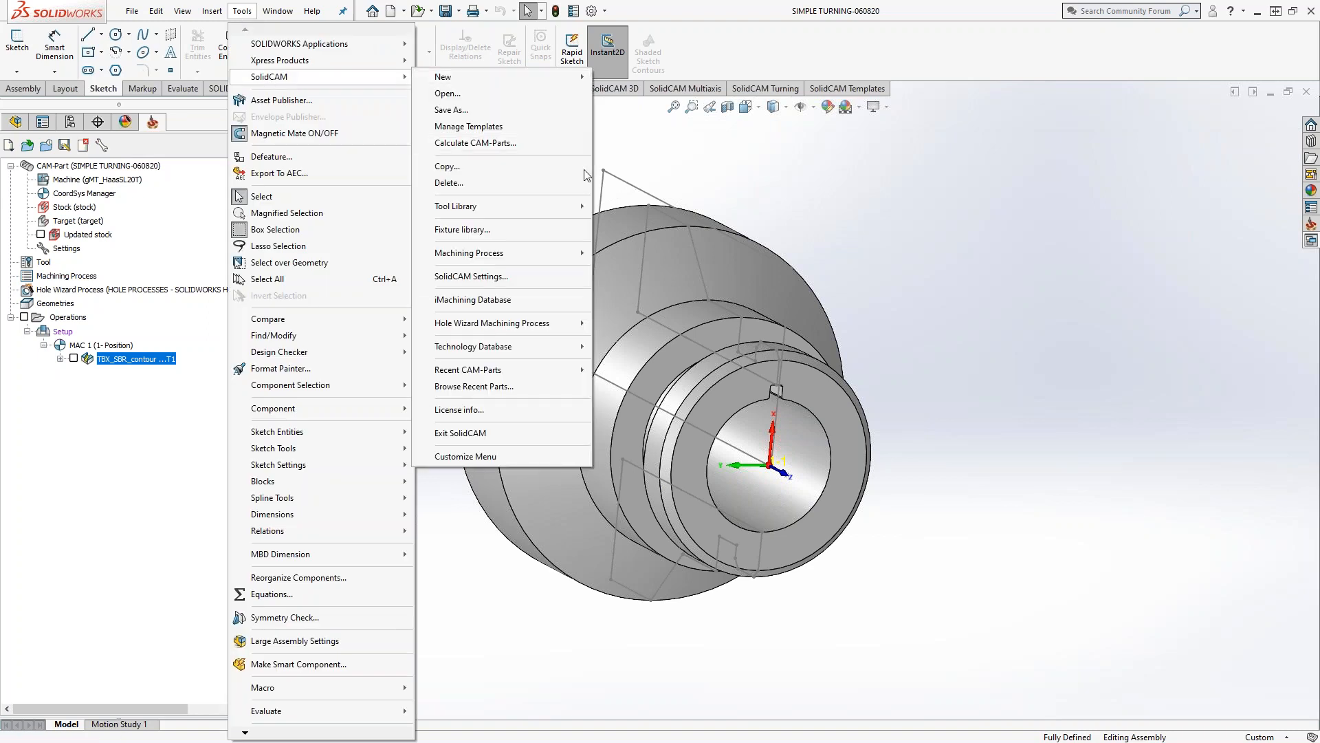
{"action": "mouse_move", "coordinate": [542, 371]}
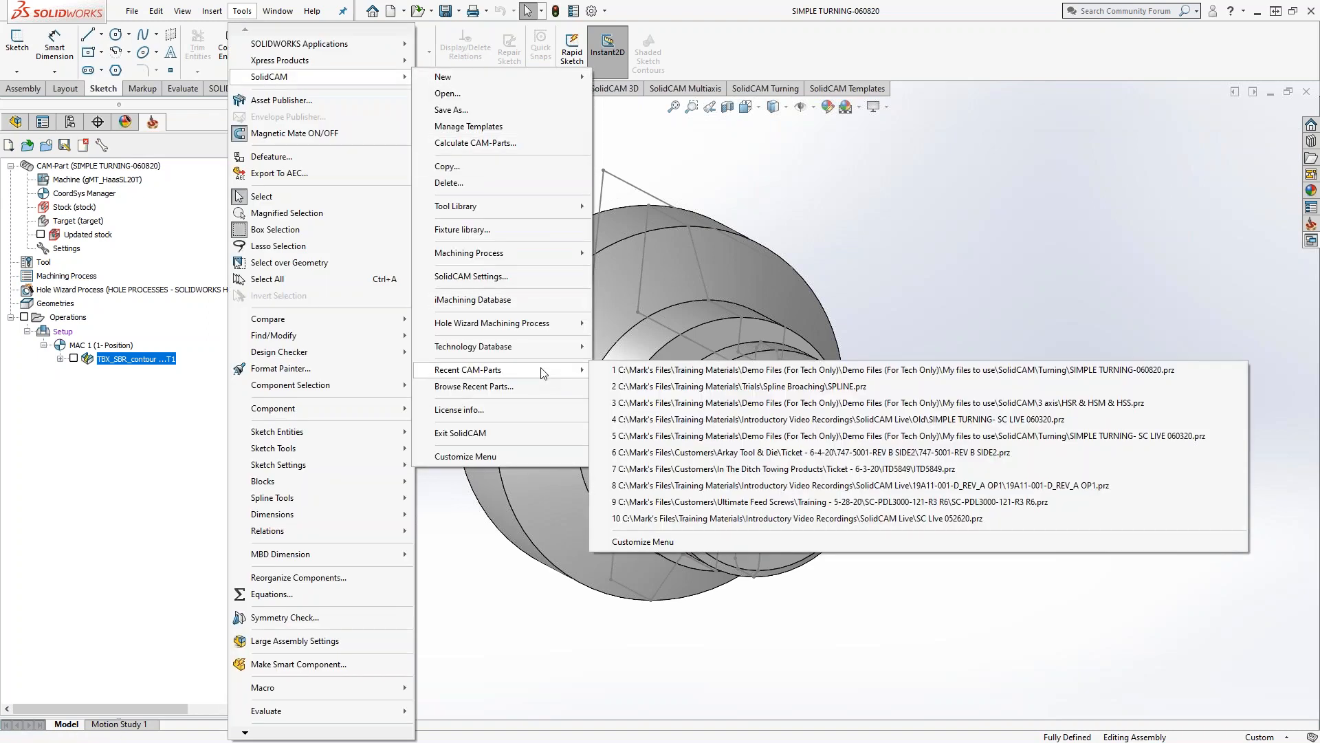
{"action": "left_click", "coordinate": [797, 387]}
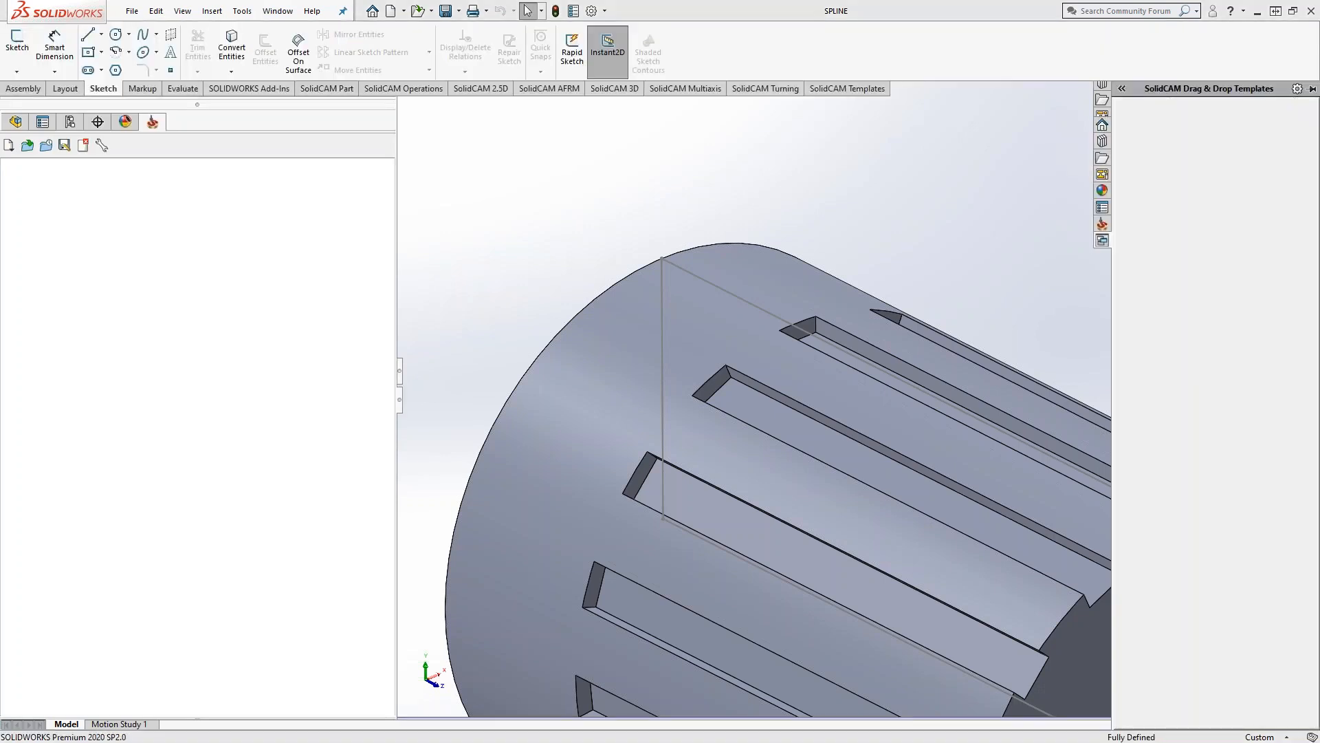
{"action": "scroll", "coordinate": [775, 402], "scroll_direction": "up", "scroll_amount": 5}
{"action": "middle_click_drag", "start_coordinate": [865, 434], "coordinate": [891, 457]}
{"action": "scroll", "coordinate": [966, 460], "scroll_direction": "down", "scroll_amount": 5}
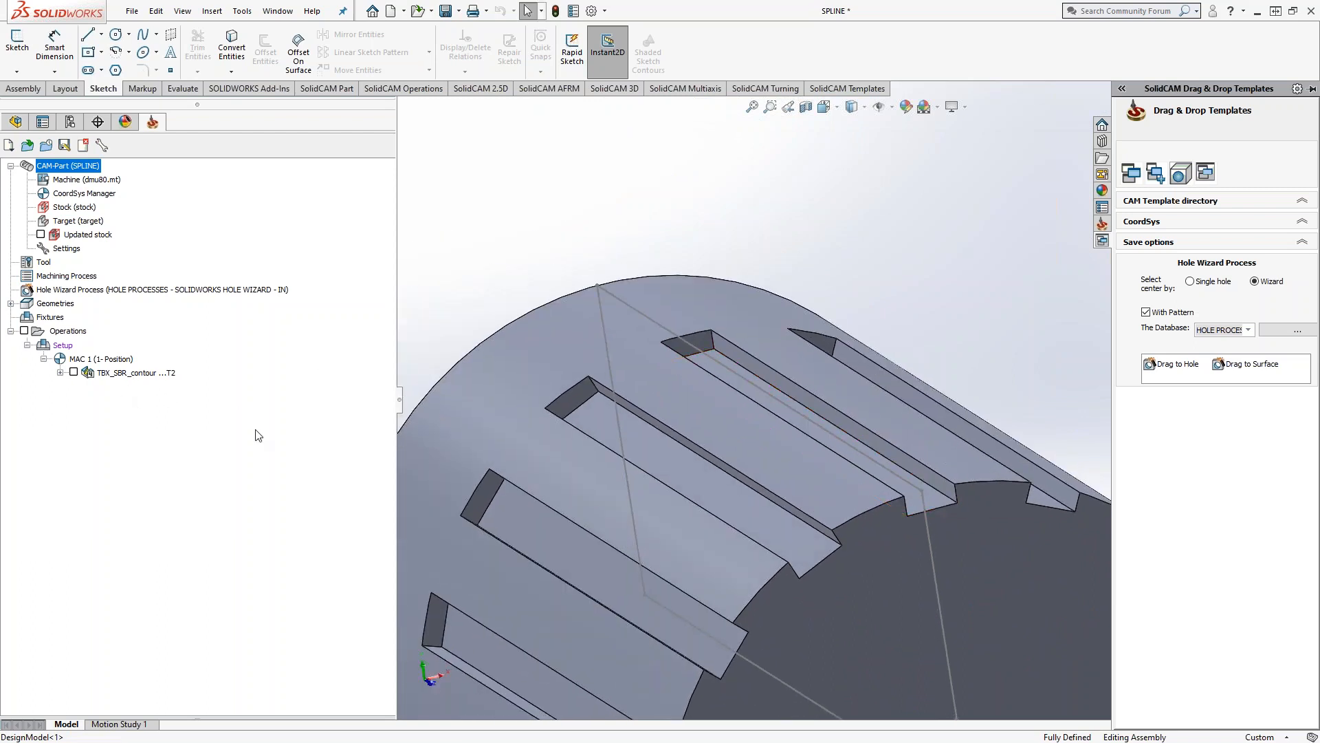
Examine the contour geometry chain of the spline part's TBX_SBR_contour operation at the slot edge, and close the geometry editing
{"action": "left_click", "coordinate": [60, 373]}
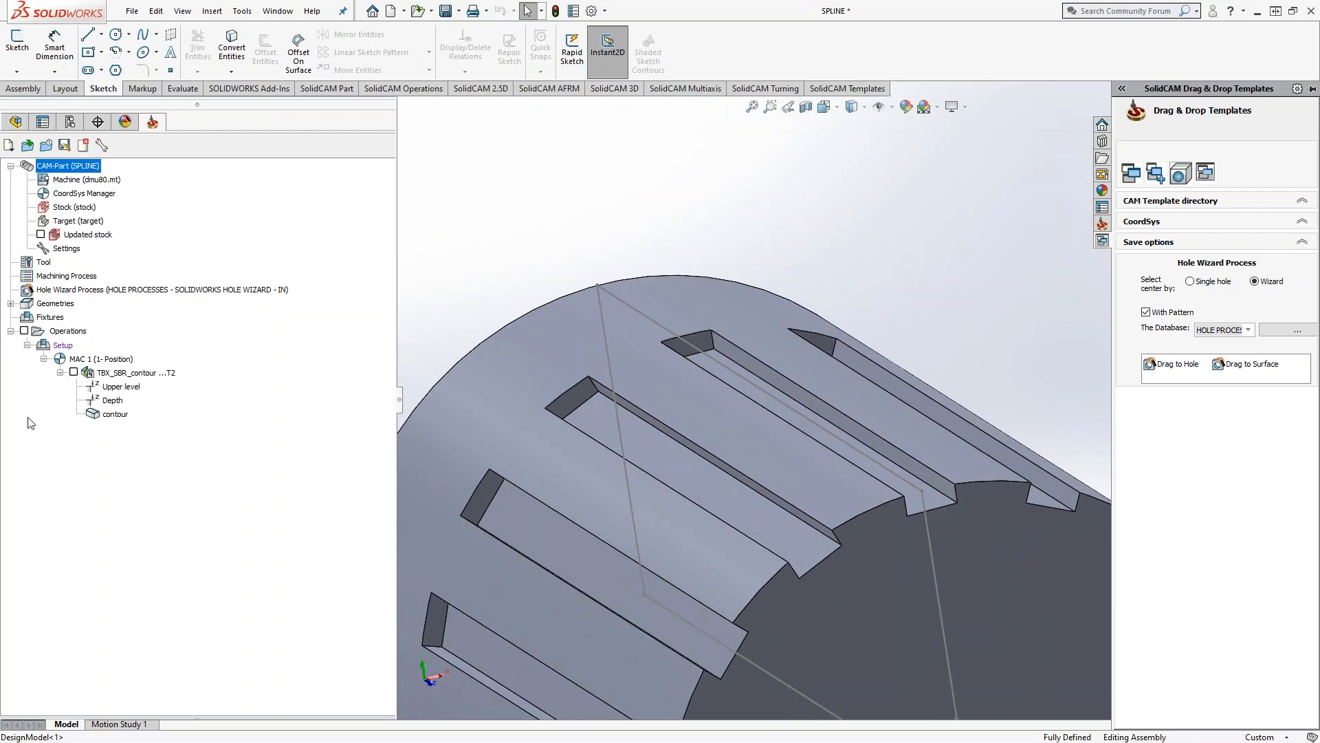
{"action": "right_click", "coordinate": [116, 416]}
{"action": "left_click", "coordinate": [148, 437]}
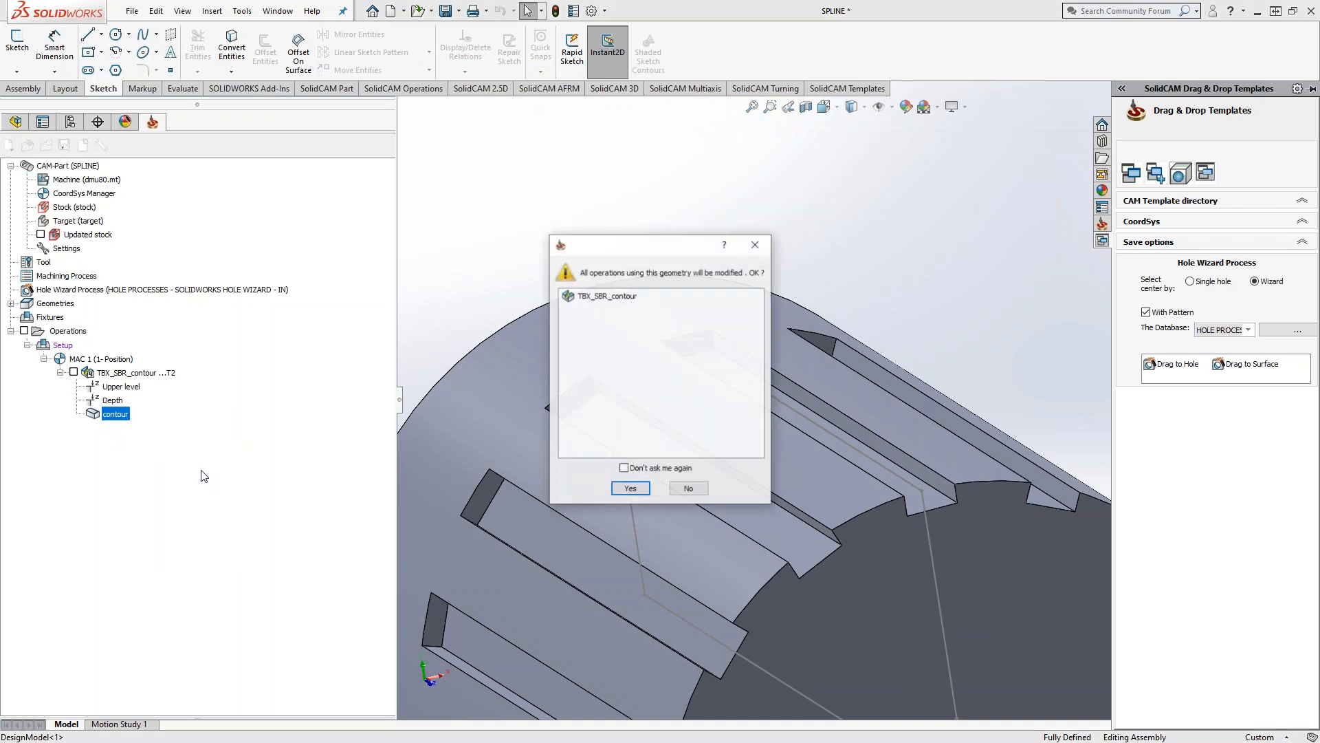
{"action": "left_click", "coordinate": [637, 490]}
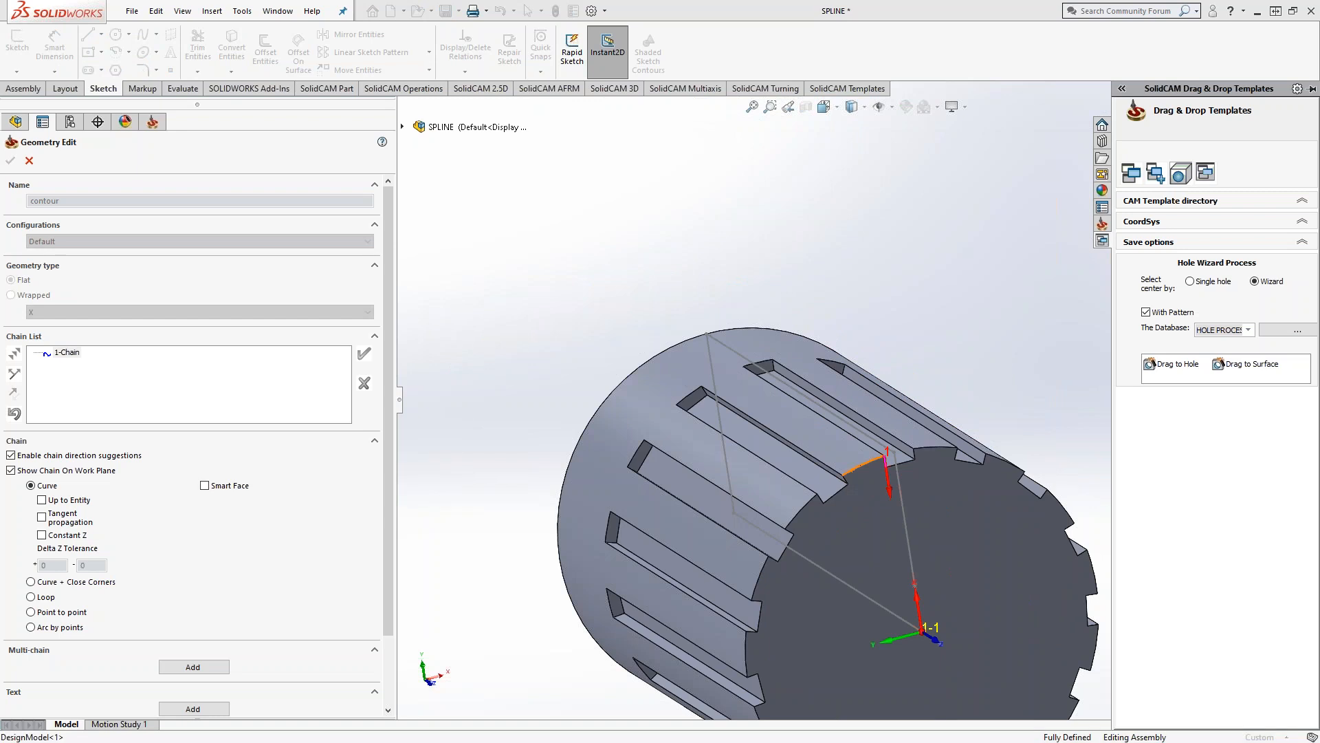
{"action": "scroll", "coordinate": [886, 513], "scroll_direction": "down", "scroll_amount": 10}
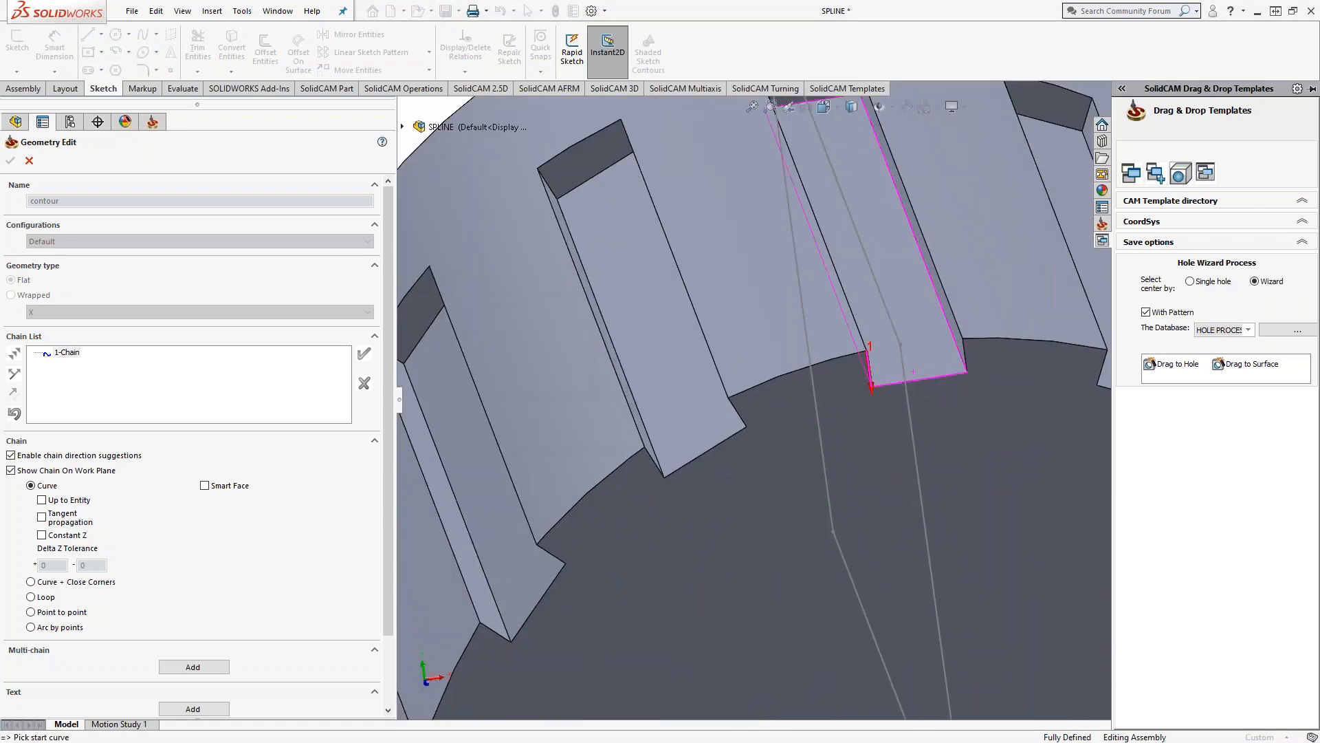
{"action": "scroll", "coordinate": [913, 371], "scroll_direction": "up", "scroll_amount": 5}
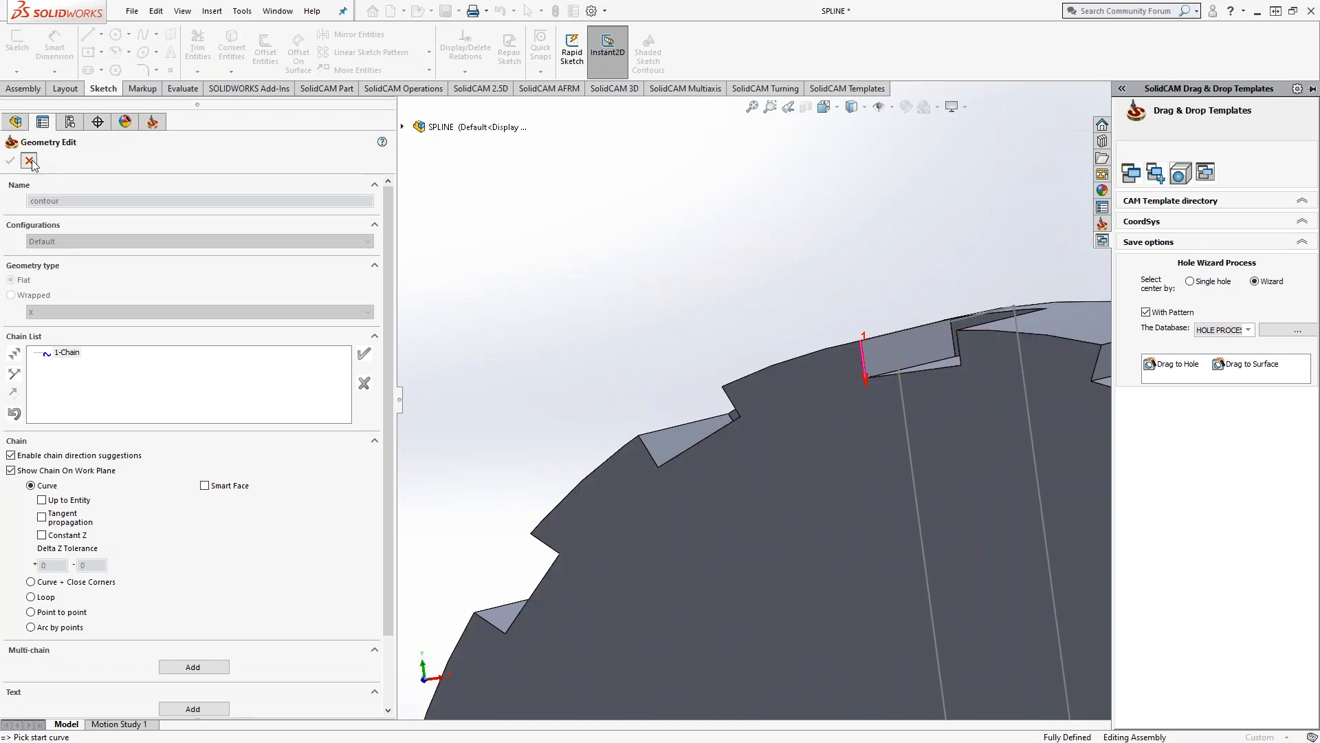
{"action": "left_click", "coordinate": [10, 160]}
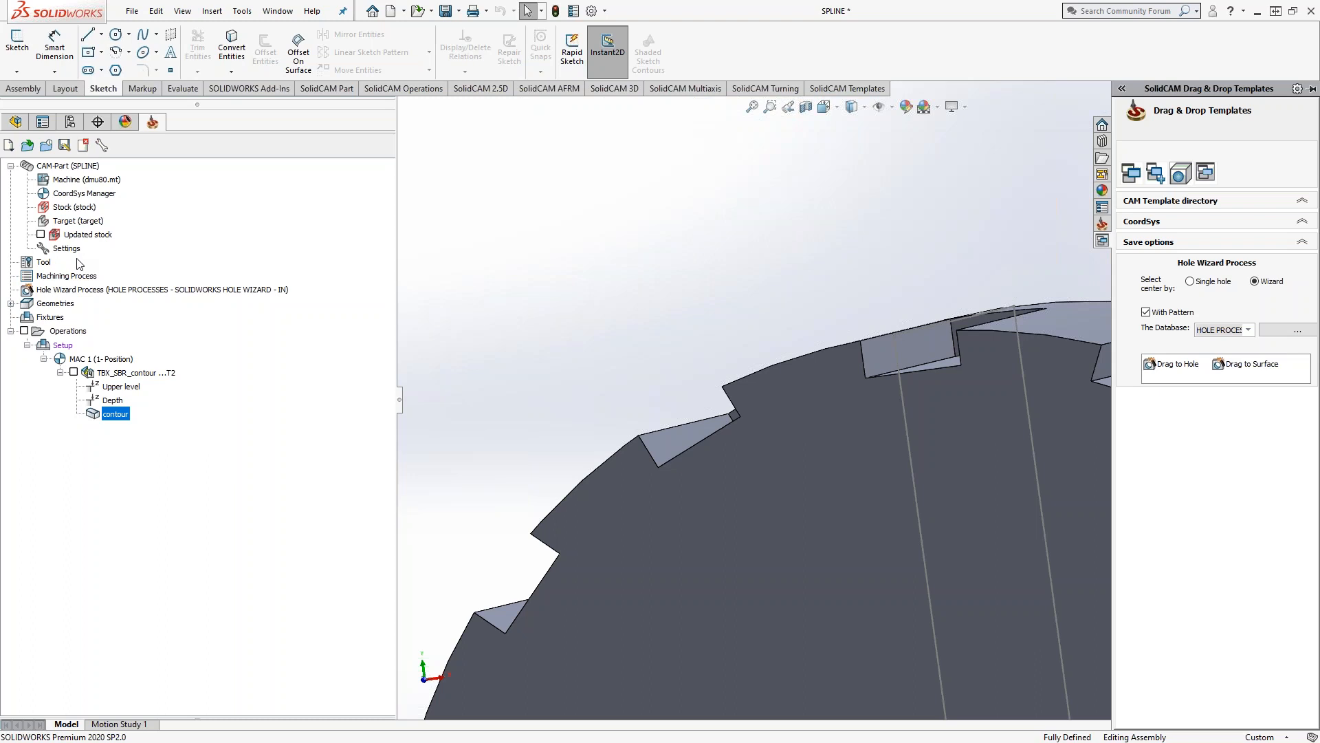
Show the TBX_SBR_contour operation's toolpath on the spline part and inspect it along the slots
{"action": "left_click", "coordinate": [73, 372]}
{"action": "mouse_move", "coordinate": [857, 361]}
{"action": "middle_mouse_down"}
{"action": "mouse_move", "coordinate": [859, 375]}
{"action": "mouse_move", "coordinate": [862, 362]}
{"action": "mouse_move", "coordinate": [876, 372]}
{"action": "middle_mouse_up"}
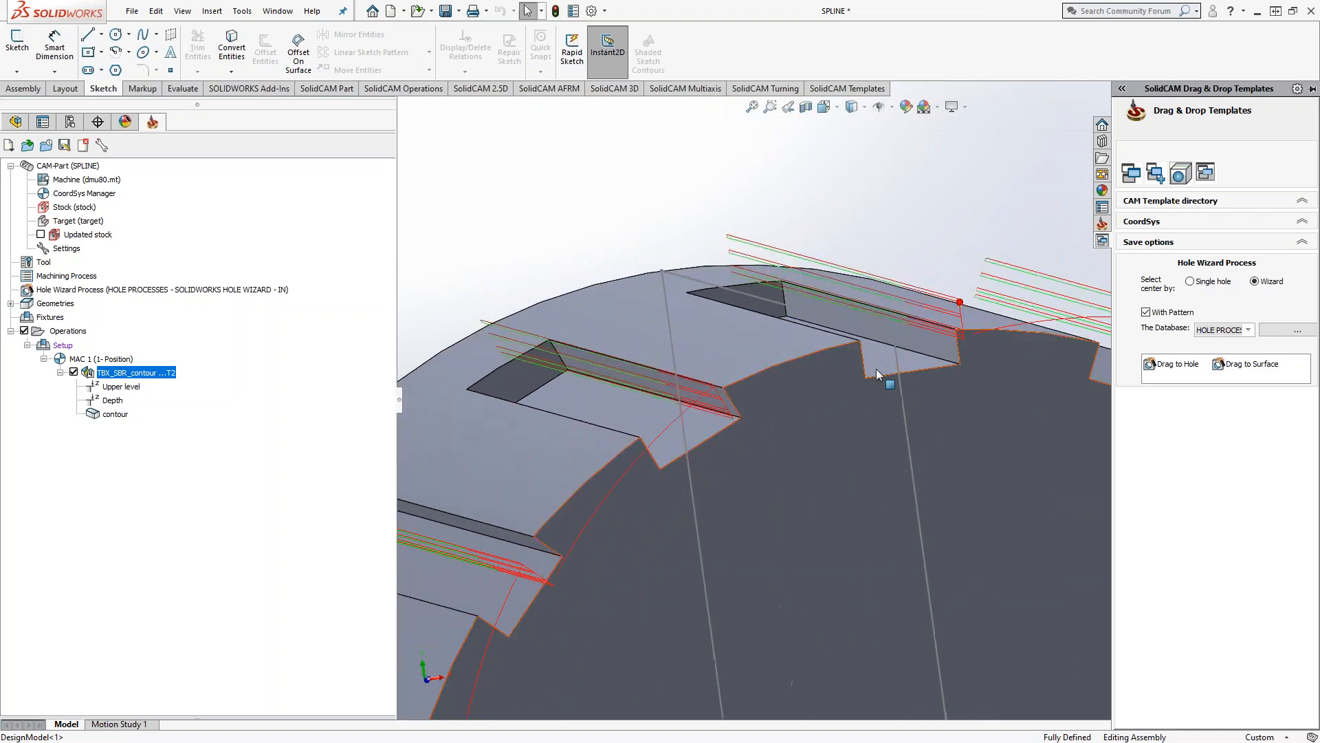
Inspect the broaching passes and retract moves at the spline slots, and hide the TBX_SBR_contour toolpath
{"action": "scroll", "coordinate": [789, 355], "scroll_direction": "up", "scroll_amount": 5}
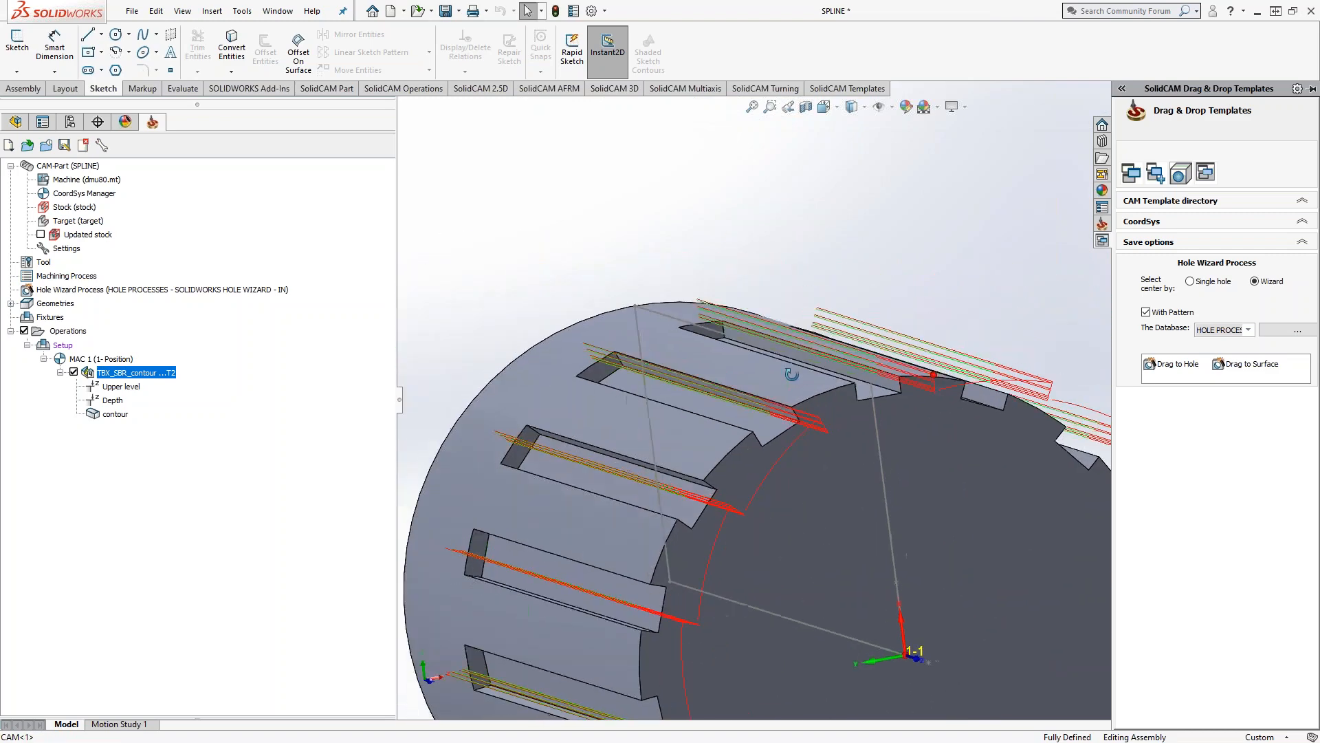
{"action": "scroll", "coordinate": [784, 363], "scroll_direction": "down", "scroll_amount": 5}
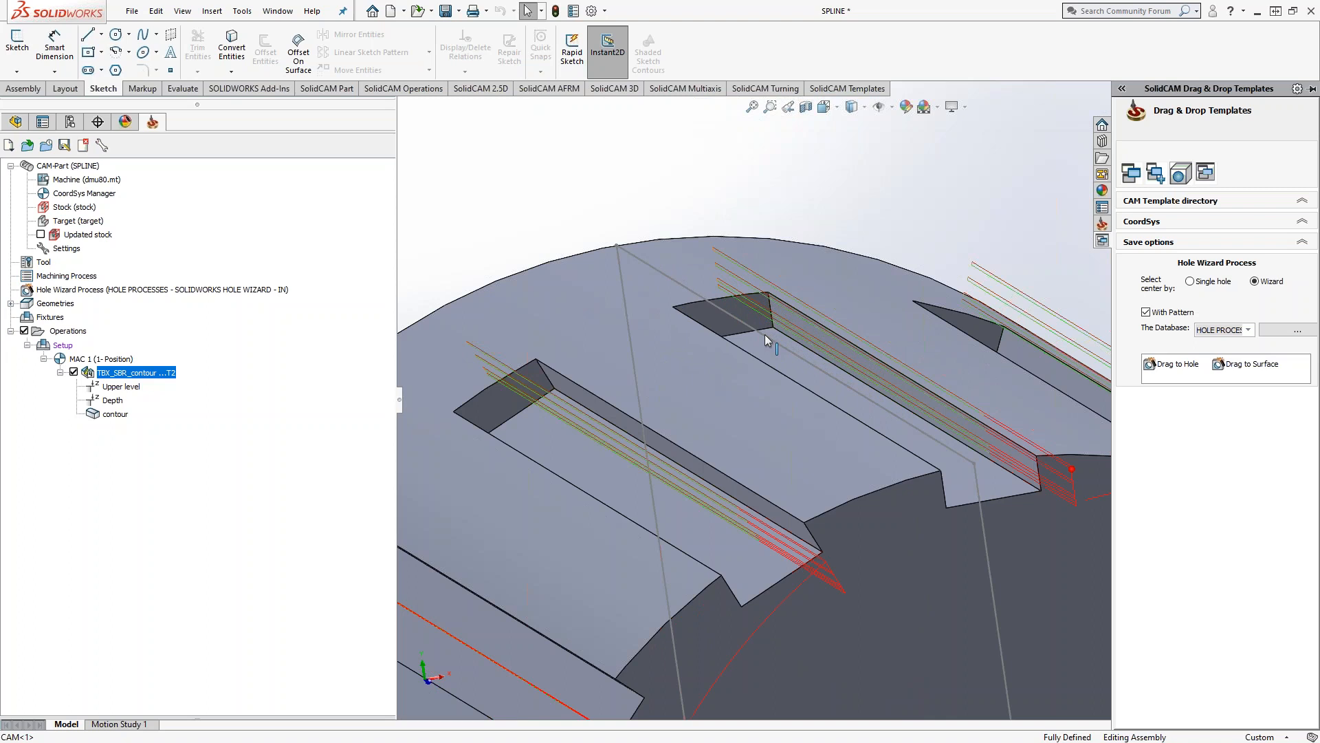
{"action": "middle_click_drag", "start_coordinate": [745, 328], "coordinate": [722, 297]}
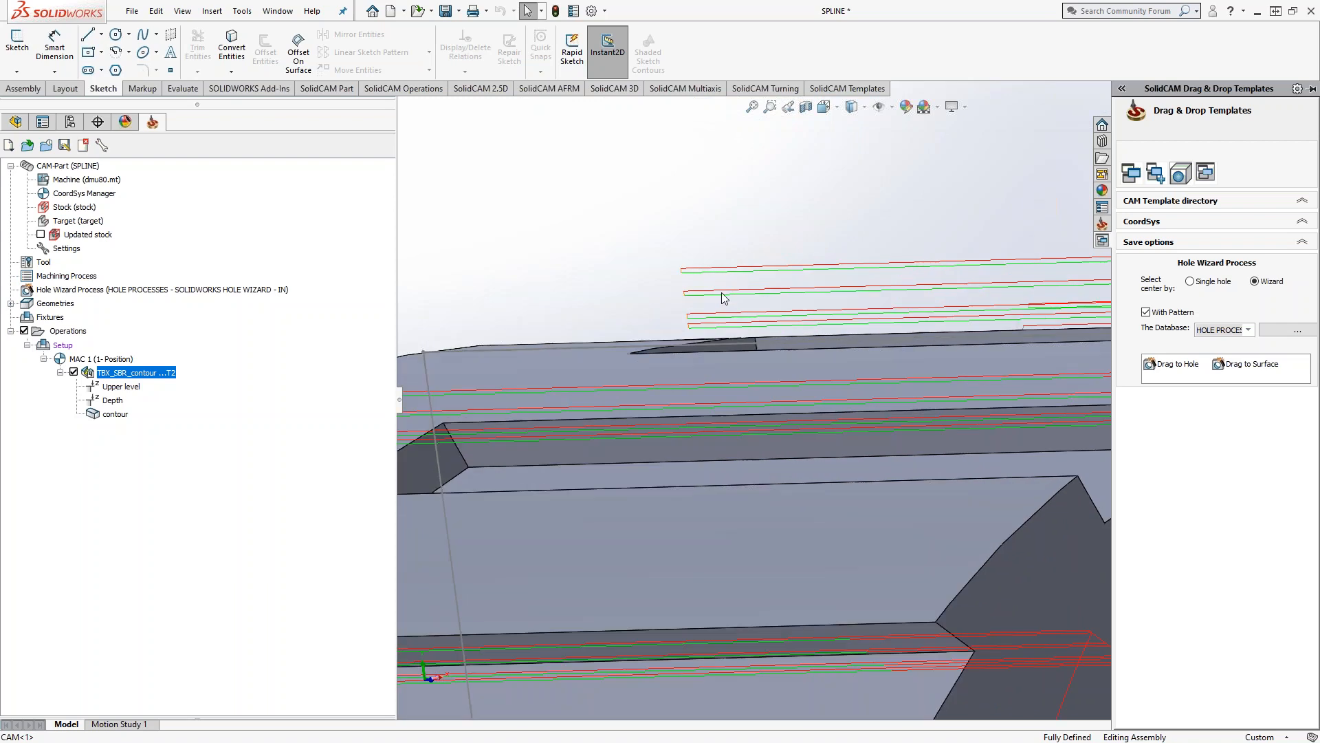
{"action": "scroll", "coordinate": [722, 297], "scroll_direction": "down", "scroll_amount": 2}
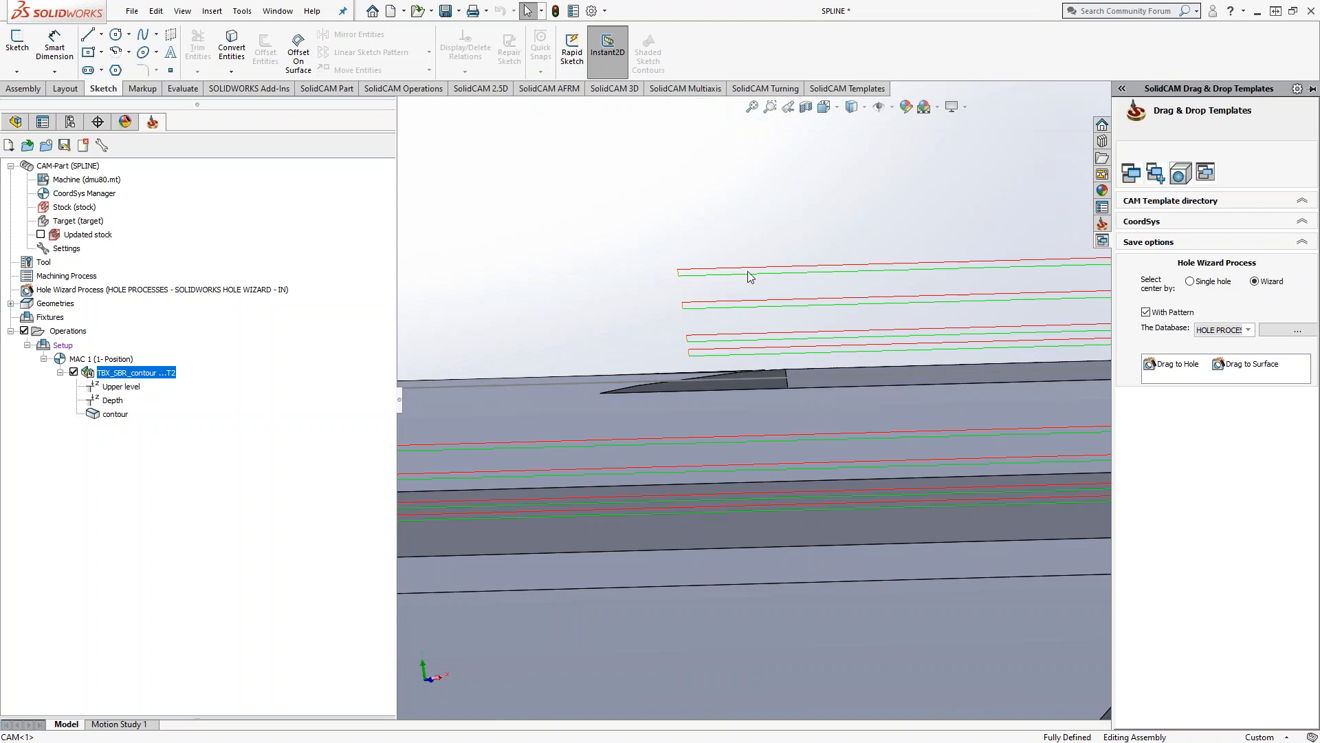
{"action": "scroll", "coordinate": [717, 308], "scroll_direction": "up", "scroll_amount": 6}
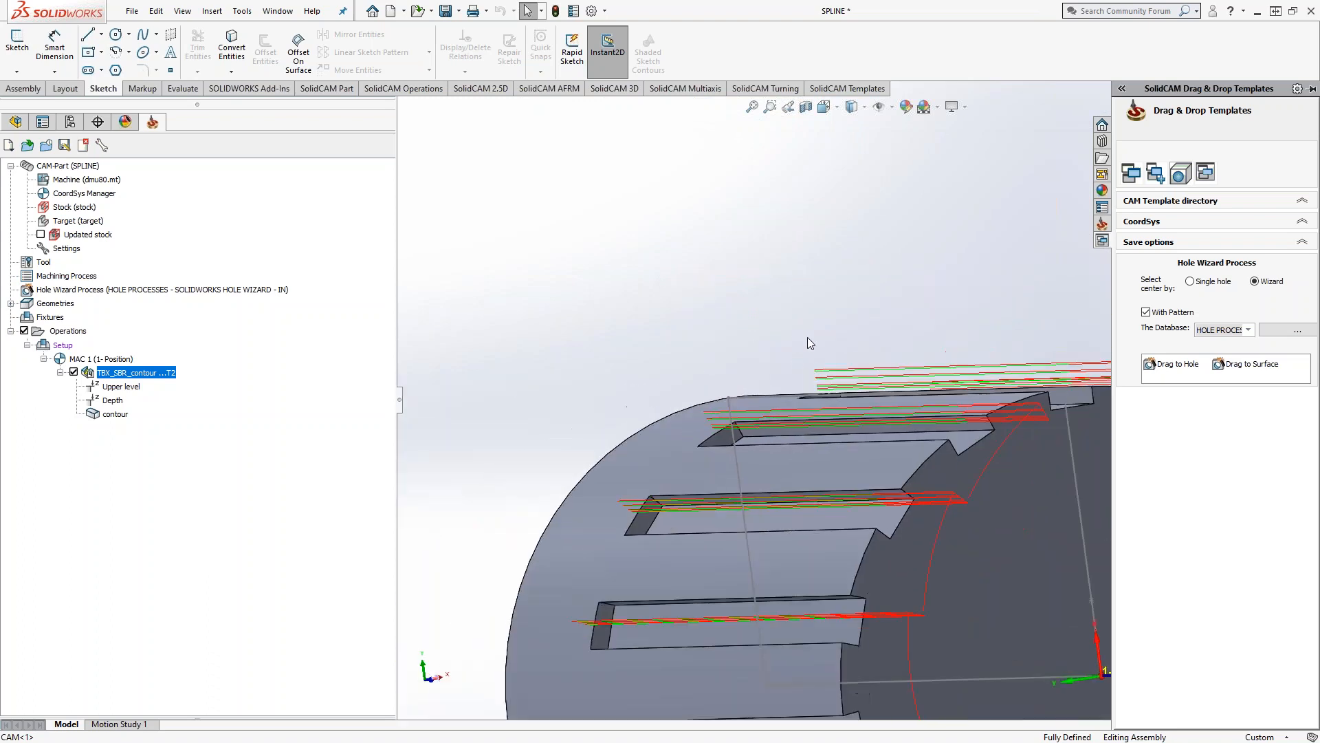
{"action": "middle_click_drag", "start_coordinate": [807, 337], "coordinate": [736, 388]}
{"action": "left_click", "coordinate": [60, 372]}
{"action": "left_click", "coordinate": [73, 372]}
{"action": "scroll", "coordinate": [657, 334], "scroll_direction": "up", "scroll_amount": 3}
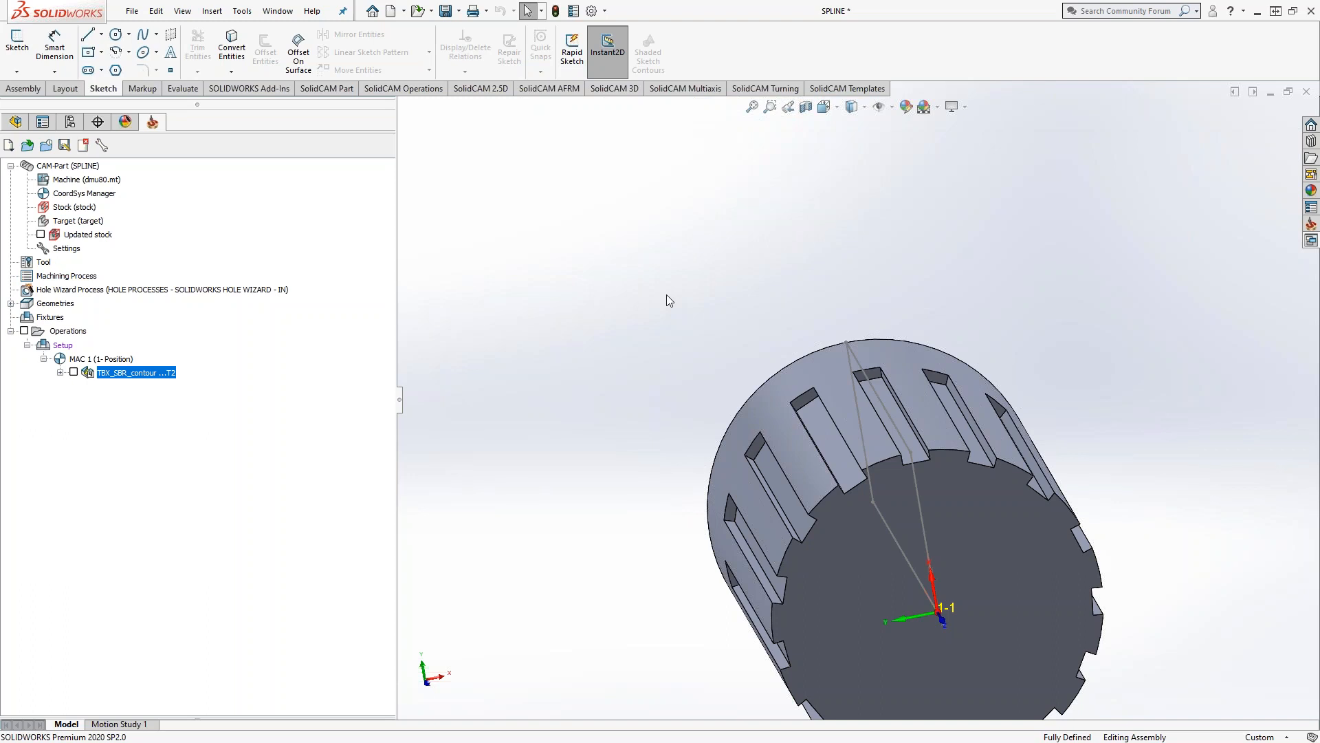
Add a 3D HSM Constant Z milling operation and create a 0.25 inch end mill as its tool
{"action": "right_click", "coordinate": [115, 375]}
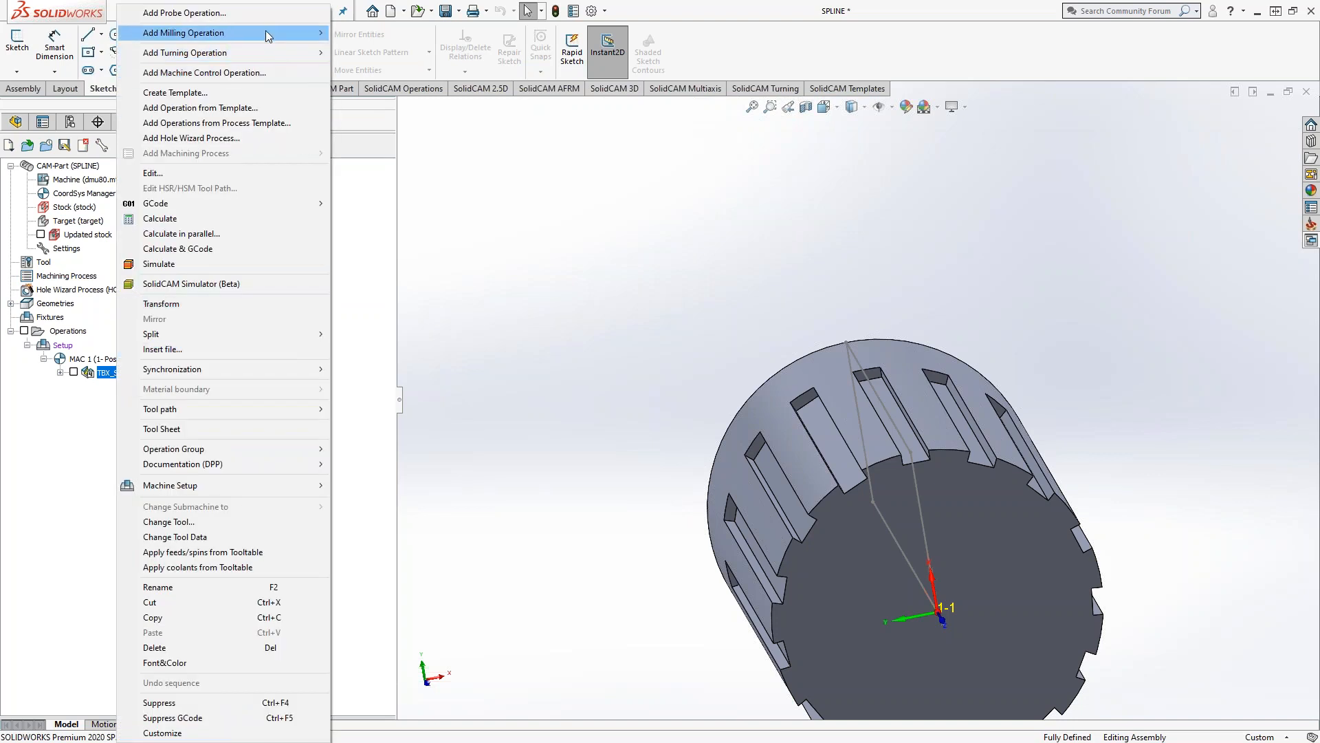
{"action": "mouse_move", "coordinate": [266, 31]}
{"action": "left_click", "coordinate": [398, 368]}
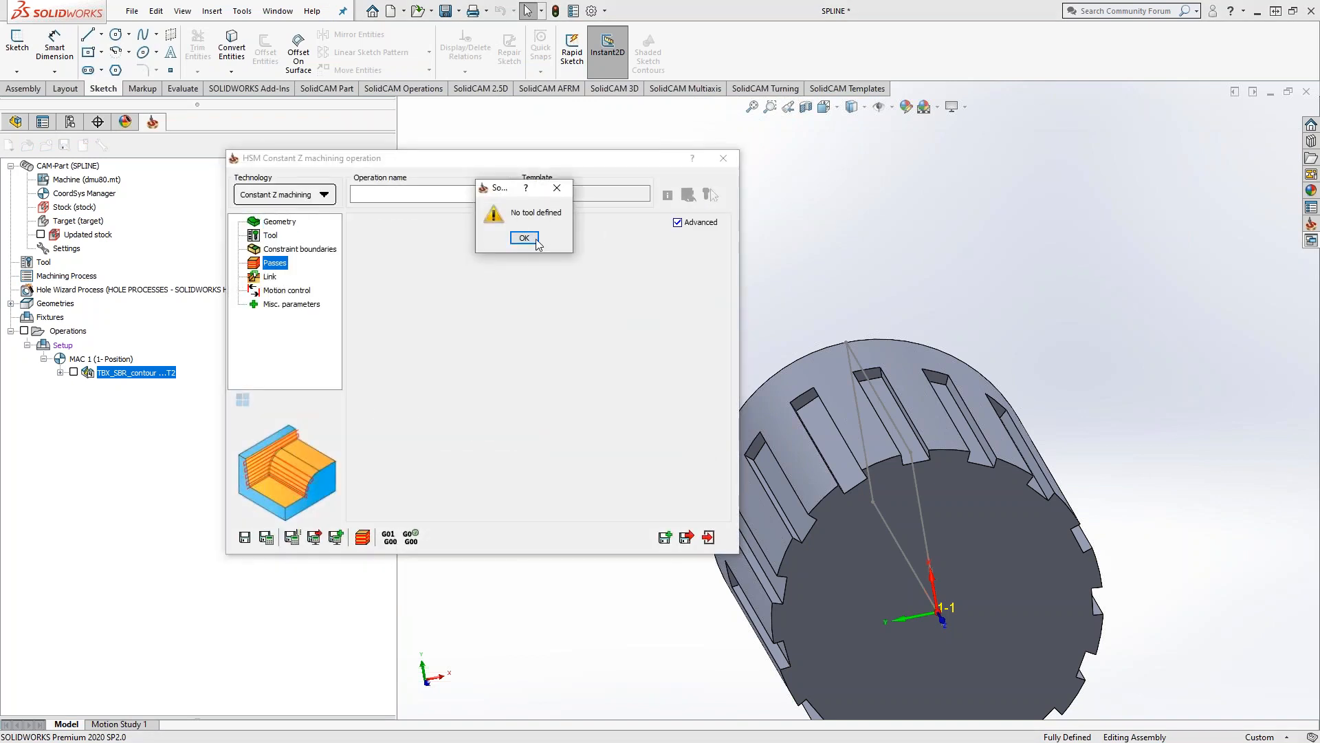
{"action": "left_click", "coordinate": [524, 238]}
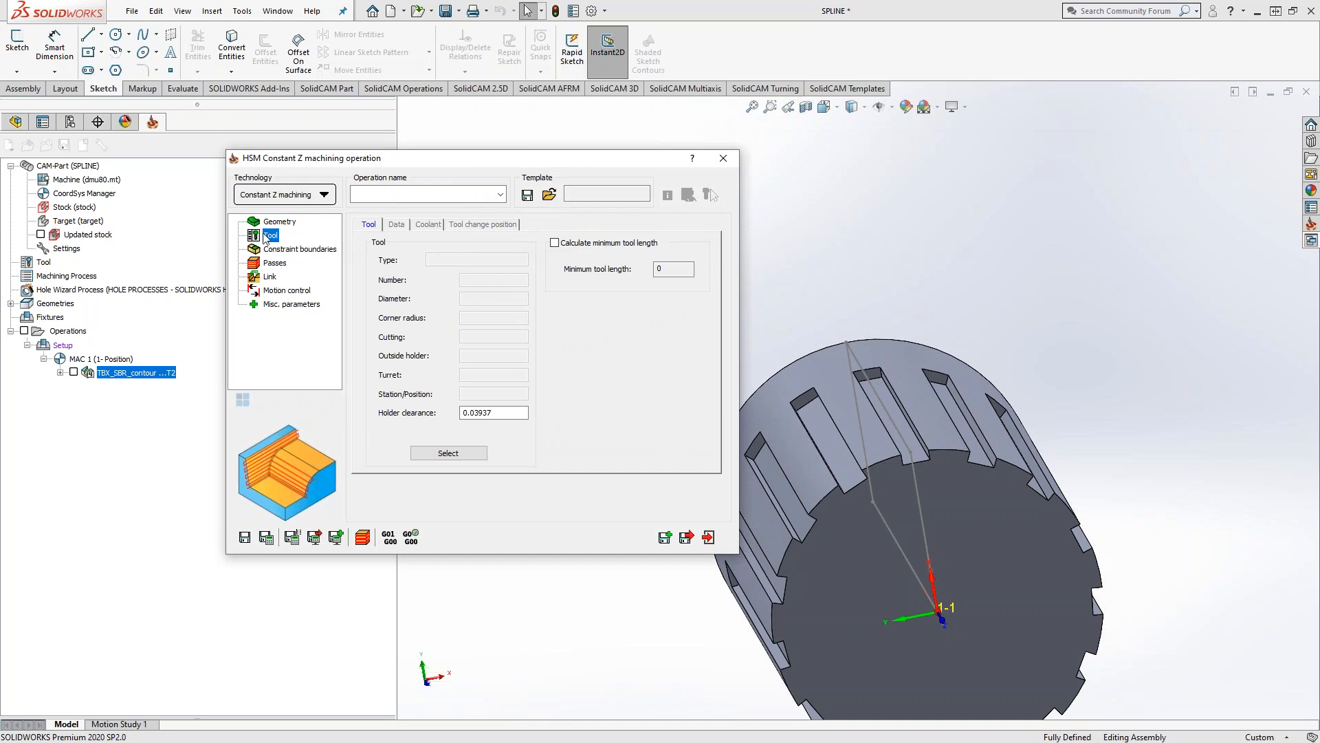
{"action": "left_click", "coordinate": [482, 452]}
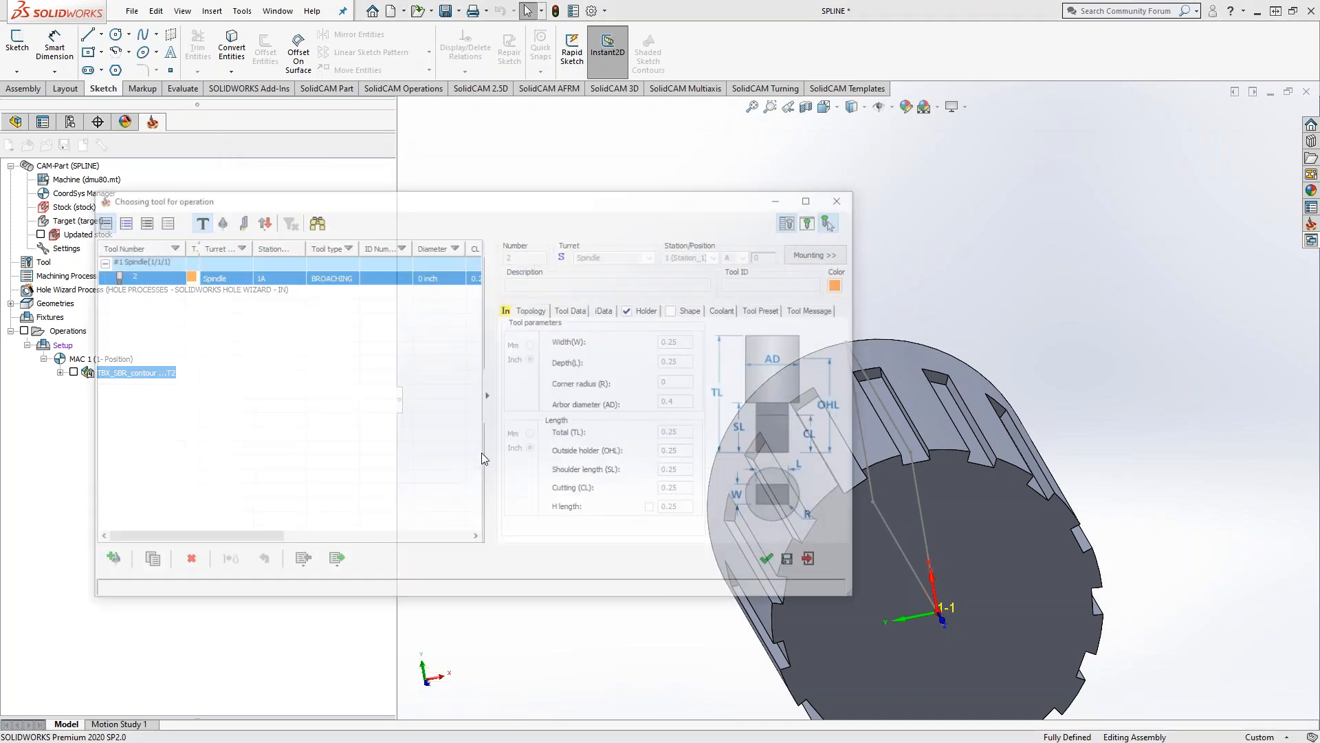
{"action": "left_click", "coordinate": [110, 561]}
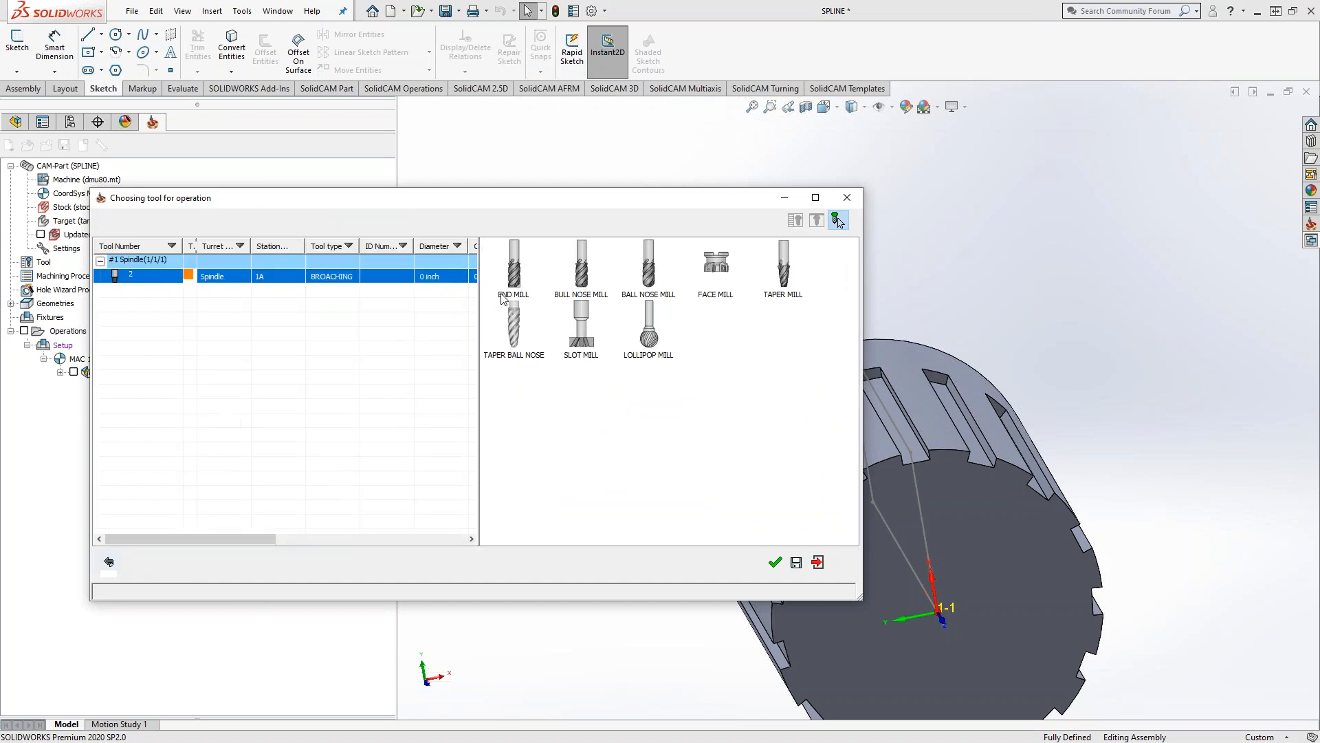
{"action": "left_click", "coordinate": [774, 564]}
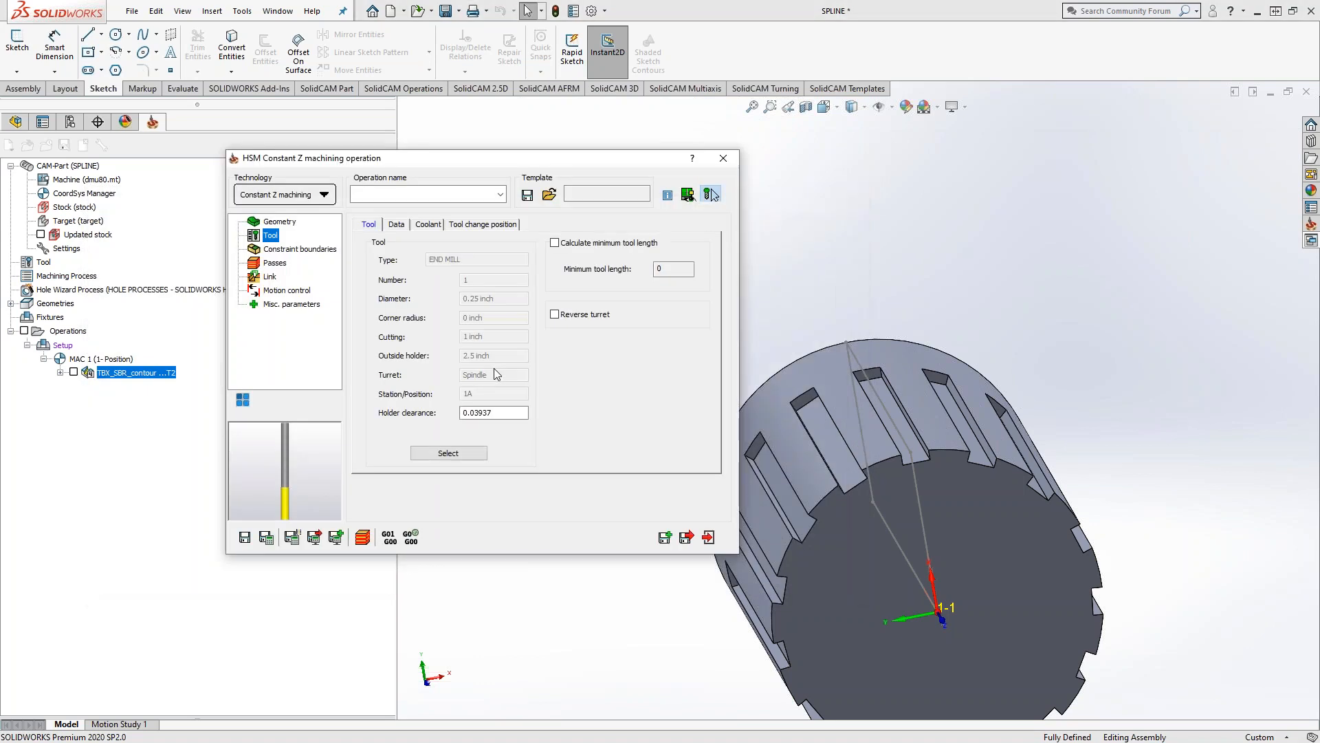
Examine the Constant Z operation's passes, smoothing, adaptive step down and edit passes parameters
{"action": "left_click", "coordinate": [266, 266]}
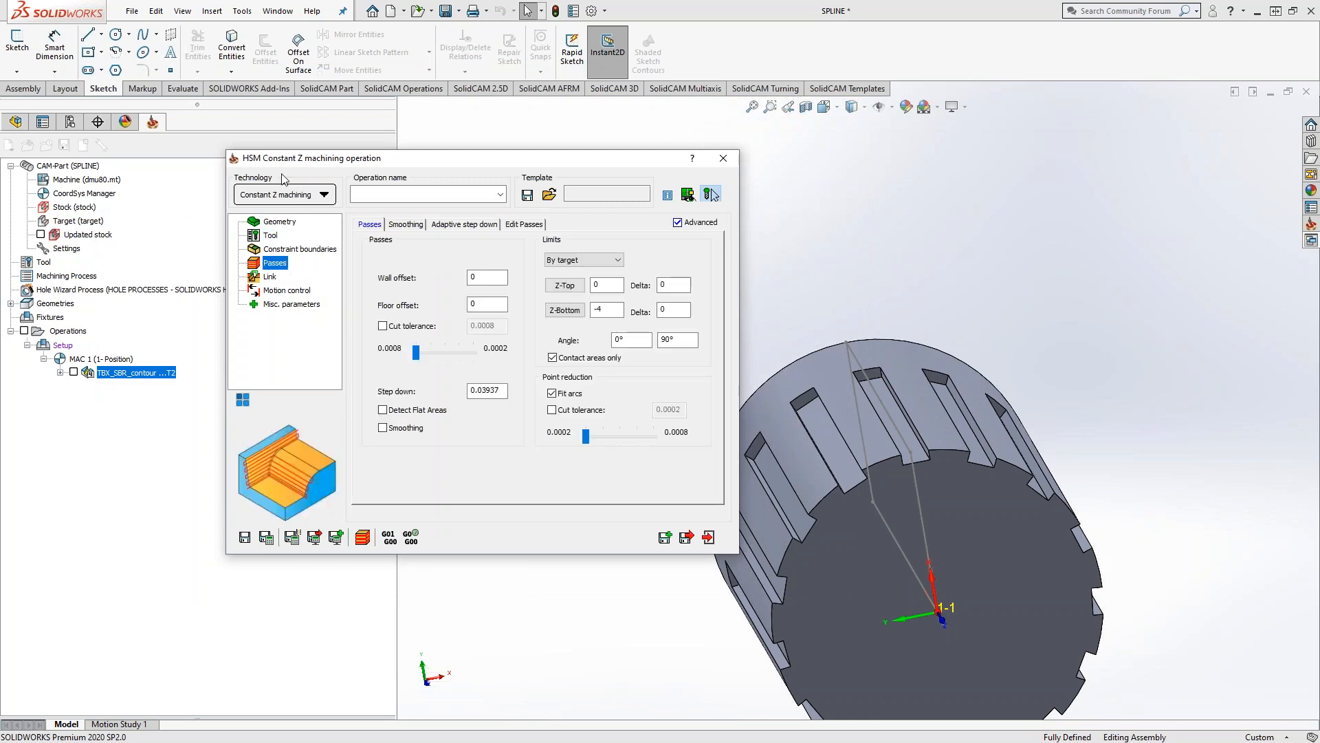
{"action": "left_click", "coordinate": [405, 225]}
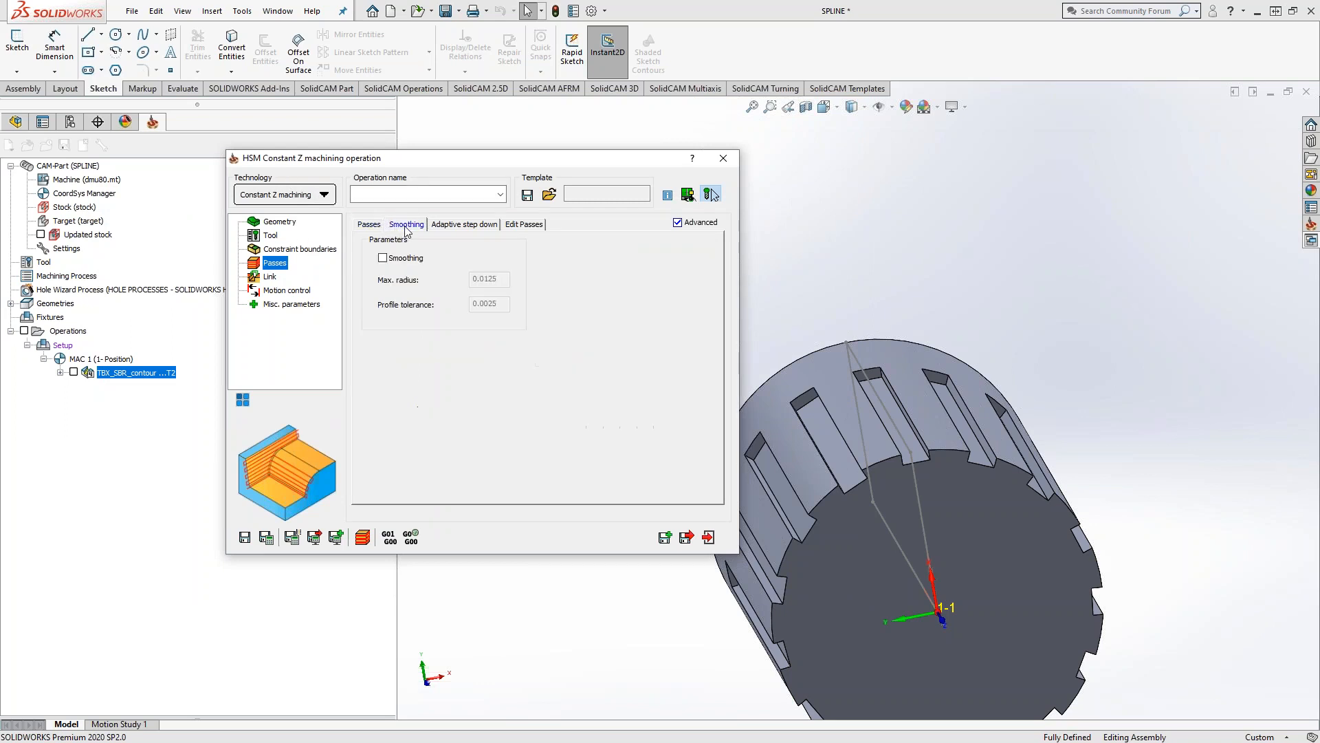
{"action": "left_click", "coordinate": [448, 225]}
{"action": "left_click", "coordinate": [530, 226]}
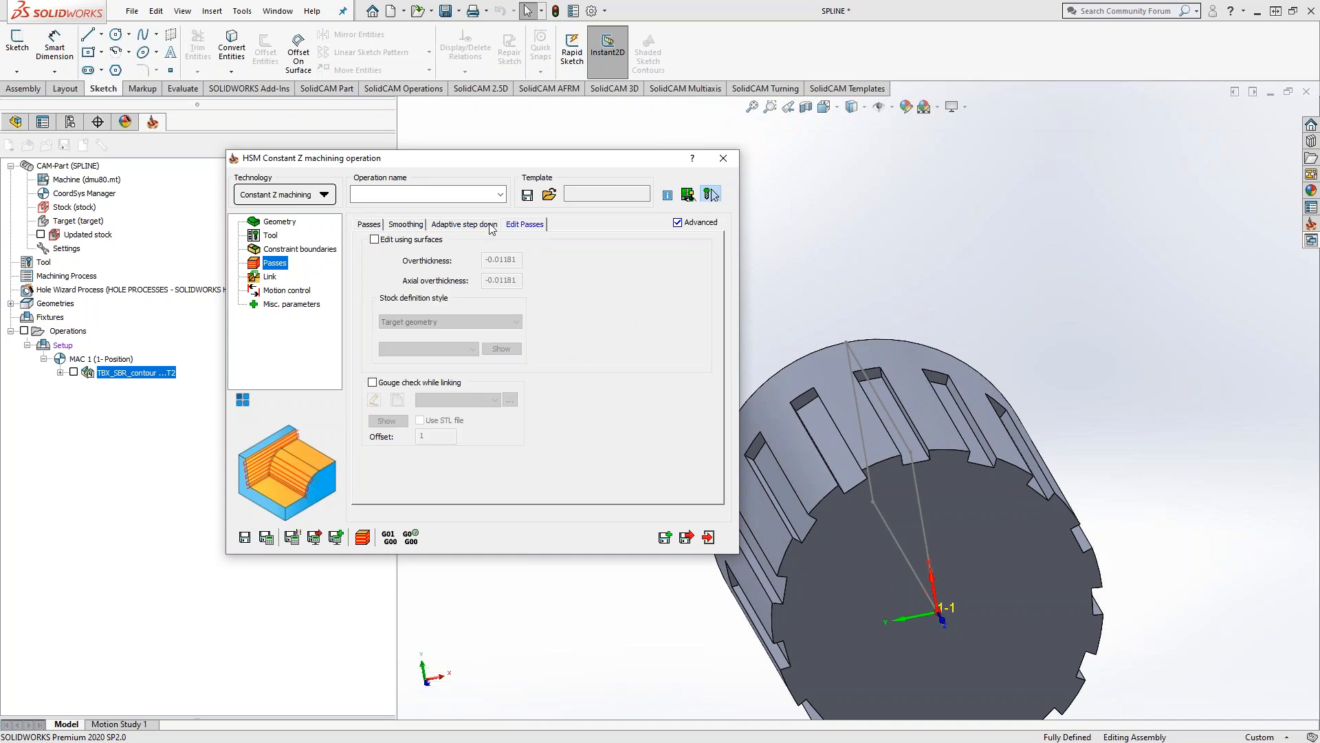
{"action": "left_click", "coordinate": [368, 225]}
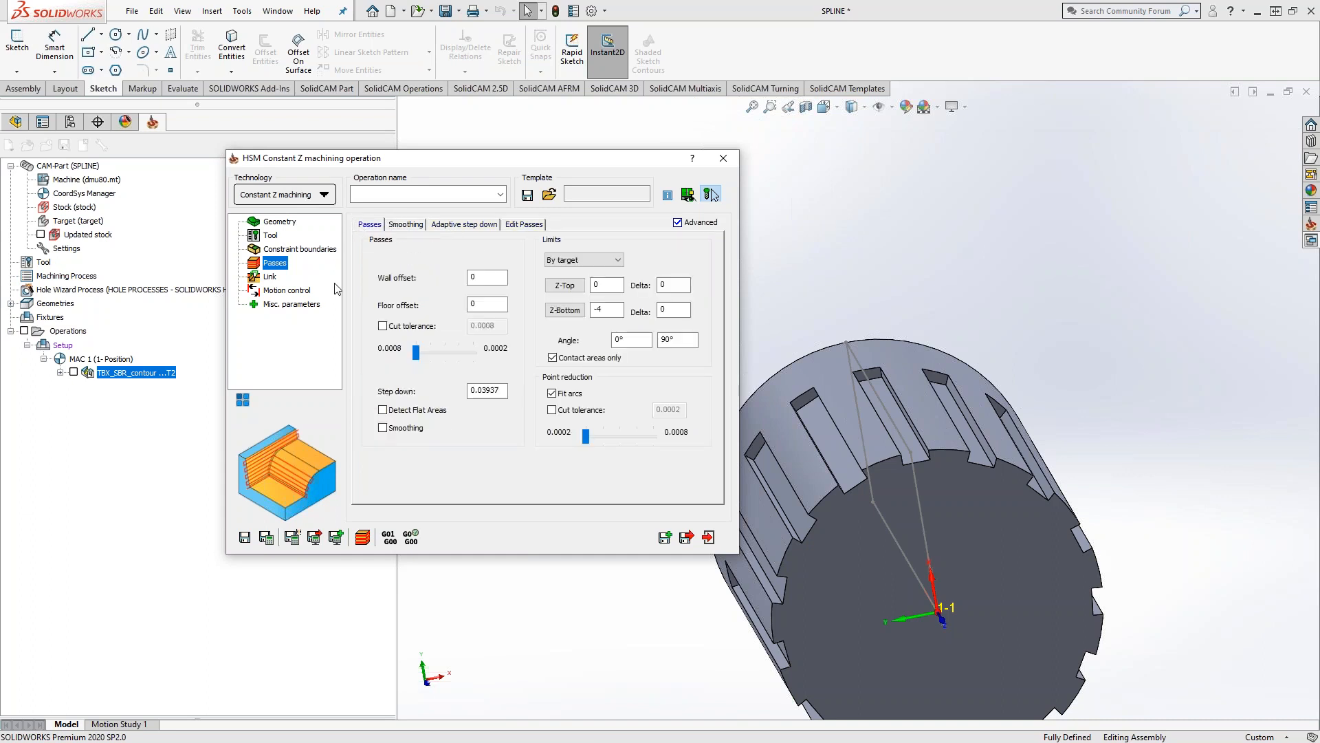
Enter 11 as the end mill's diameter offset number in the tool data, and close the Constant Z operation without saving
{"action": "left_click", "coordinate": [269, 237]}
{"action": "left_click", "coordinate": [398, 225]}
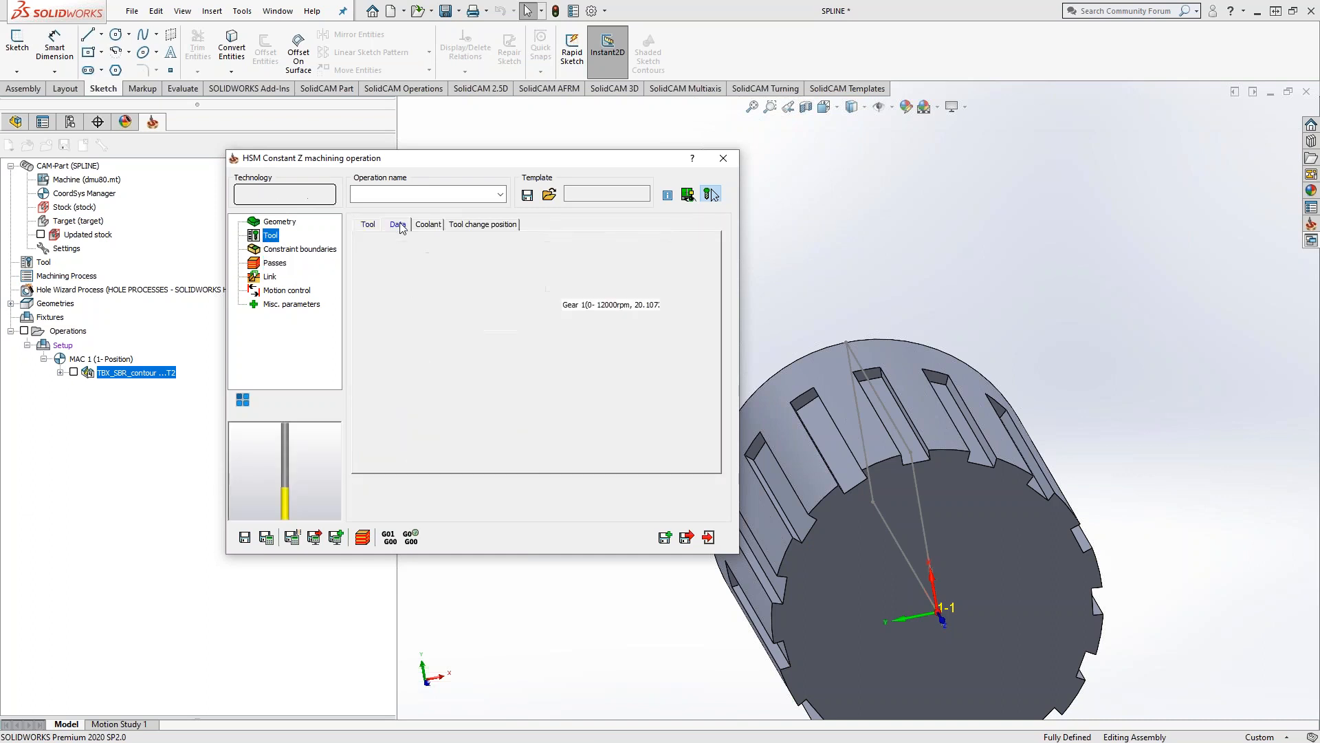
{"action": "left_click", "coordinate": [370, 225]}
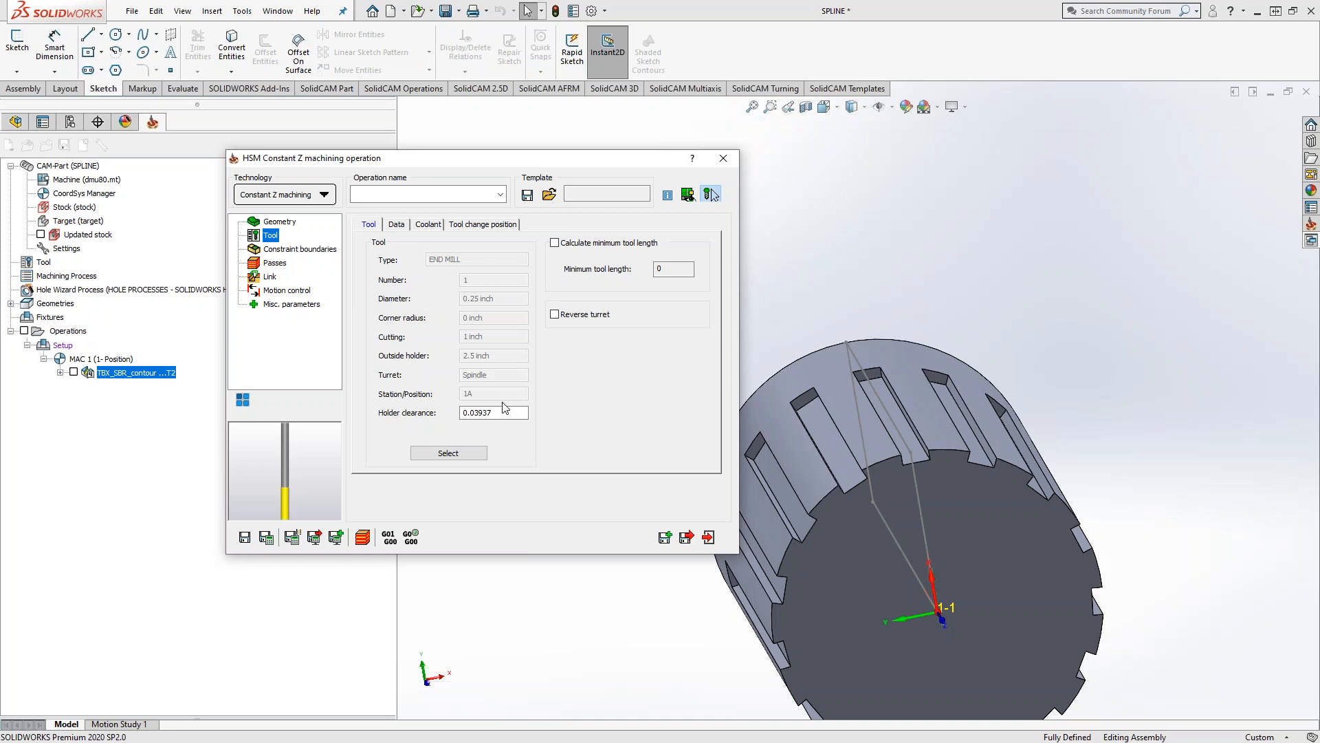
{"action": "left_click", "coordinate": [398, 225]}
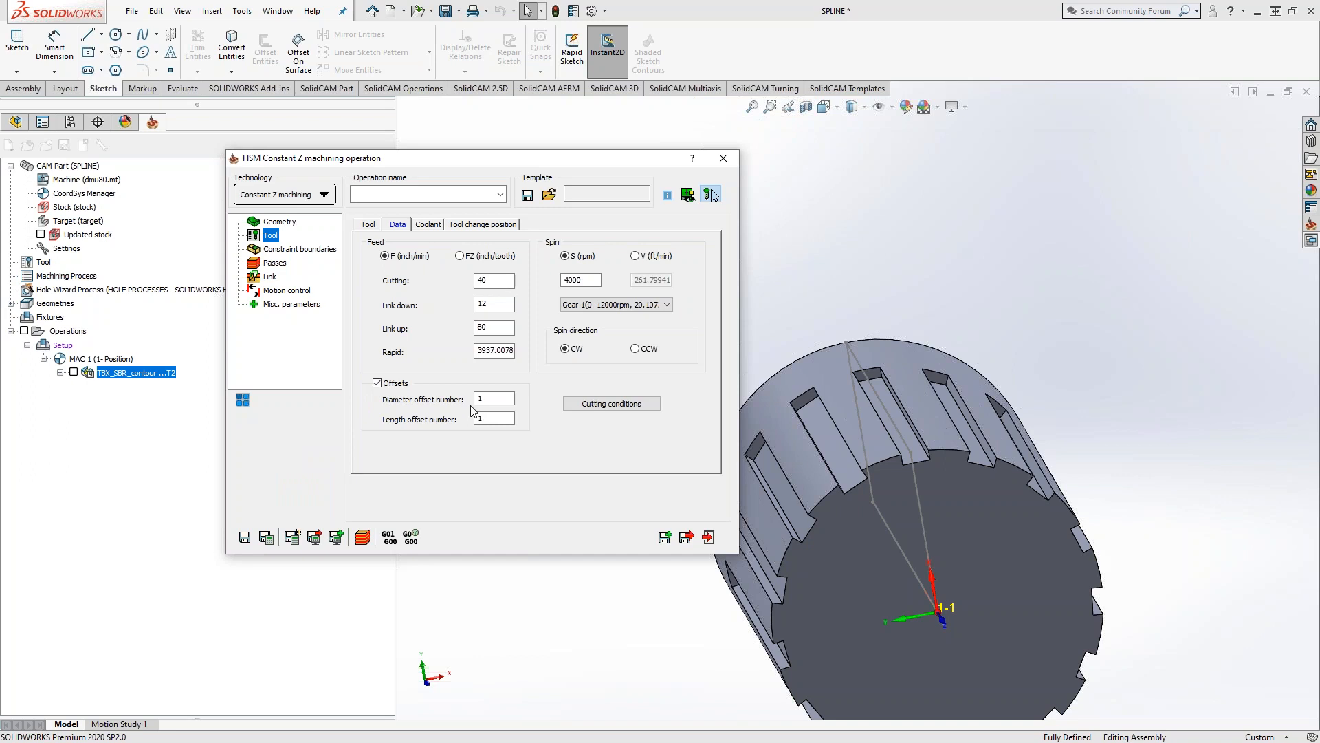
{"action": "left_click", "coordinate": [482, 399]}
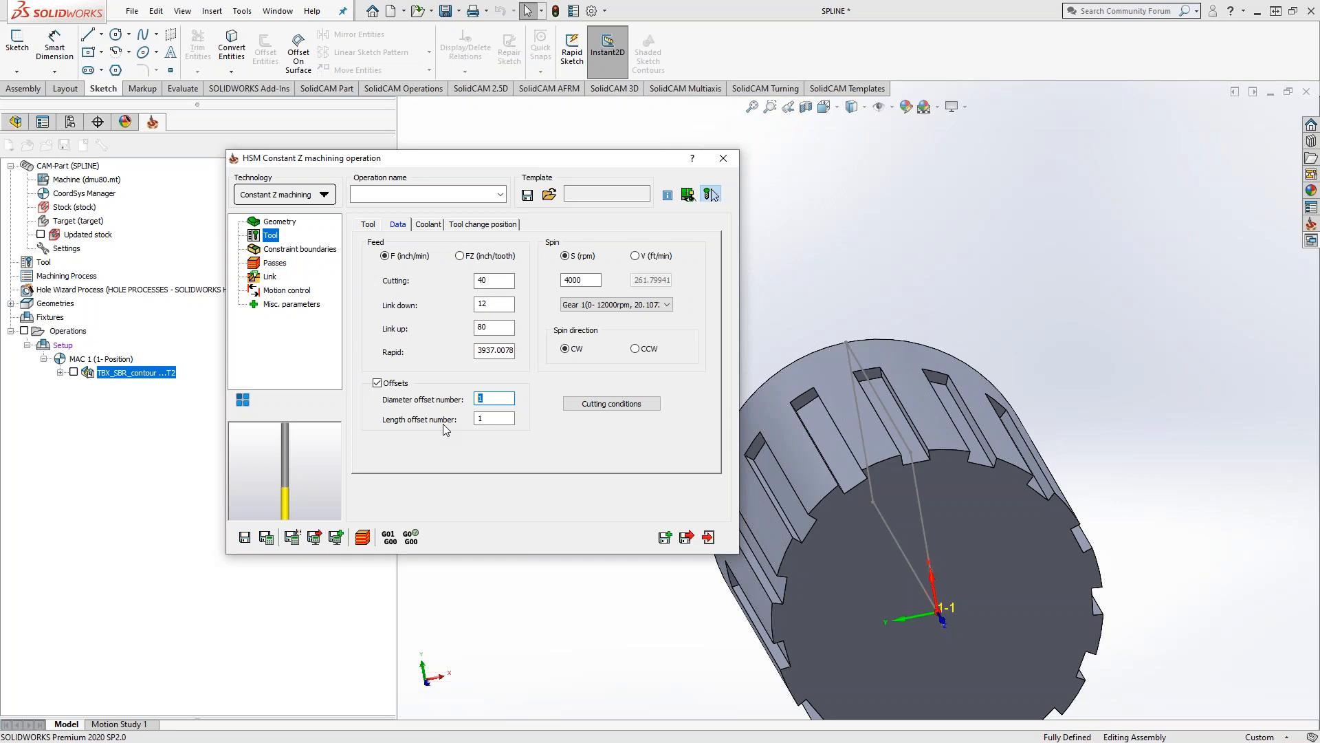
{"action": "type", "text": "11"}
{"action": "left_click", "coordinate": [722, 158]}
Start an HSS Parallel cuts: Linear operation and look through its tool, tool control and surface quality parameters
{"action": "right_click", "coordinate": [130, 374]}
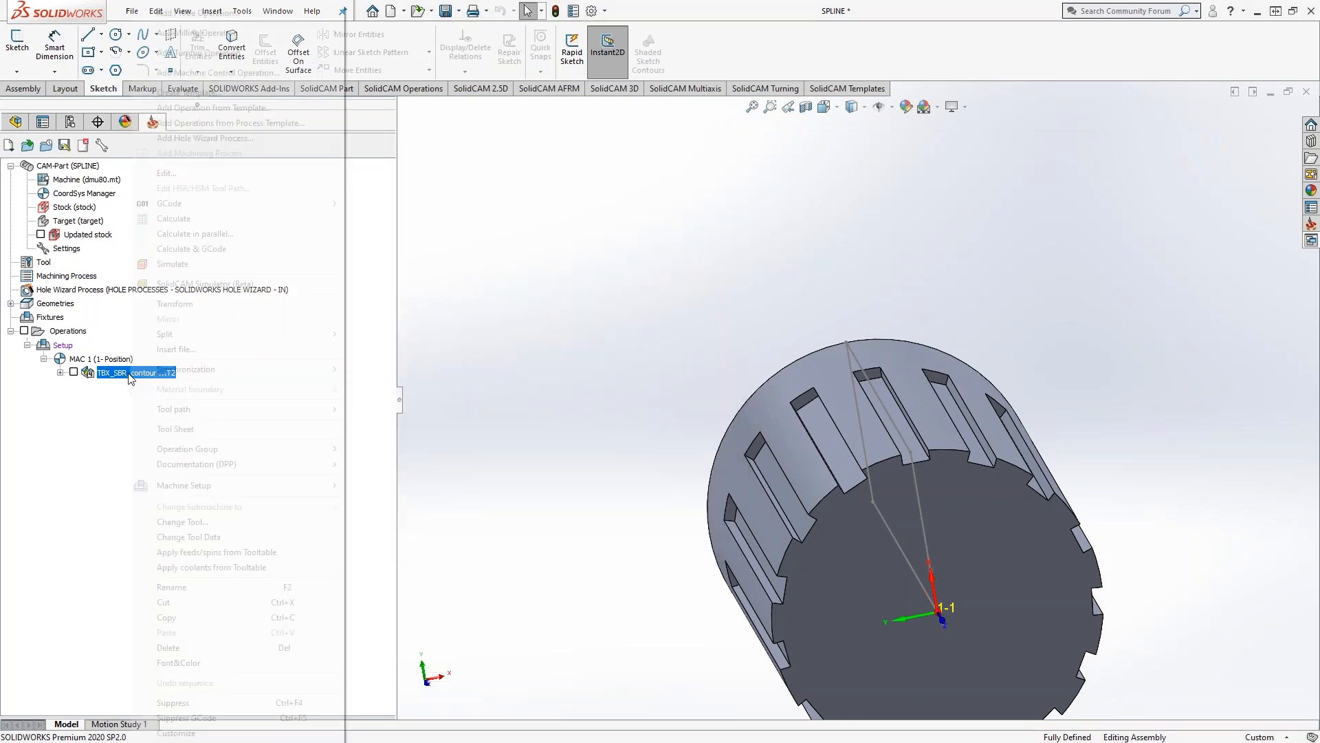
{"action": "mouse_move", "coordinate": [280, 34]}
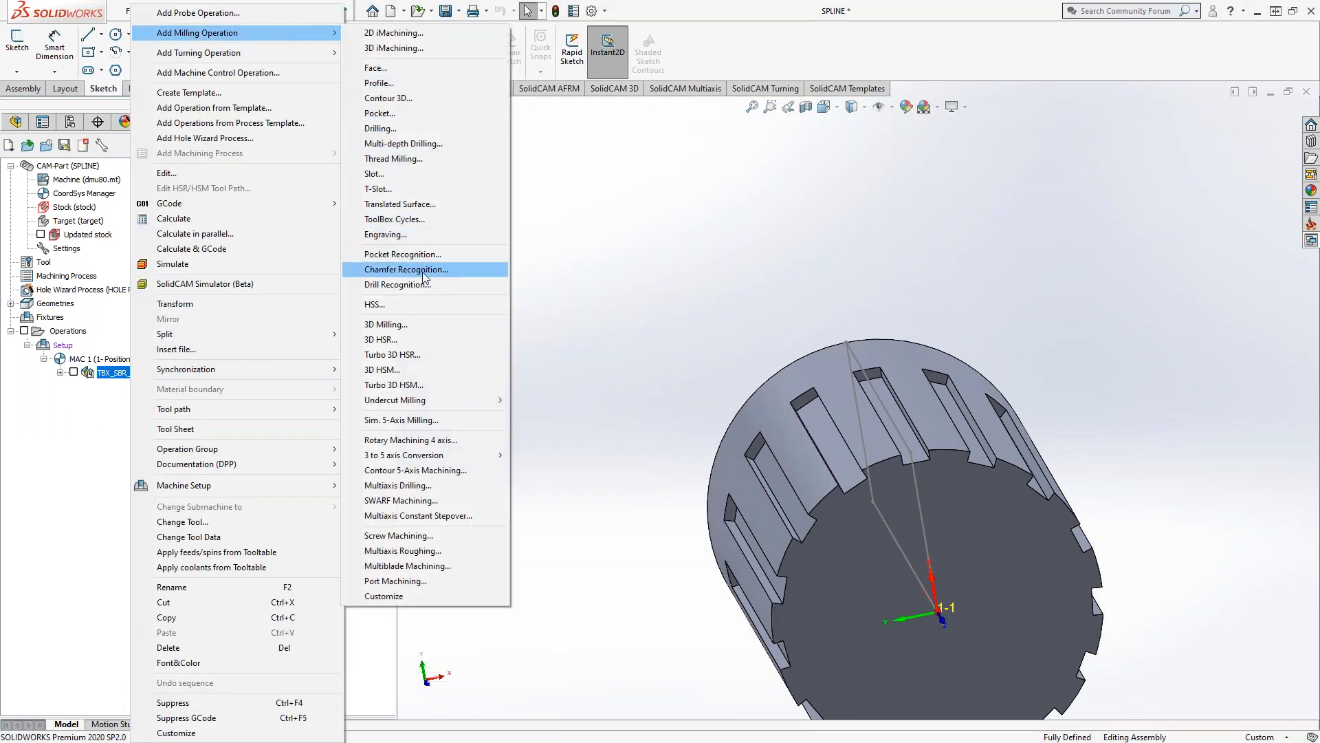
{"action": "left_click", "coordinate": [398, 305]}
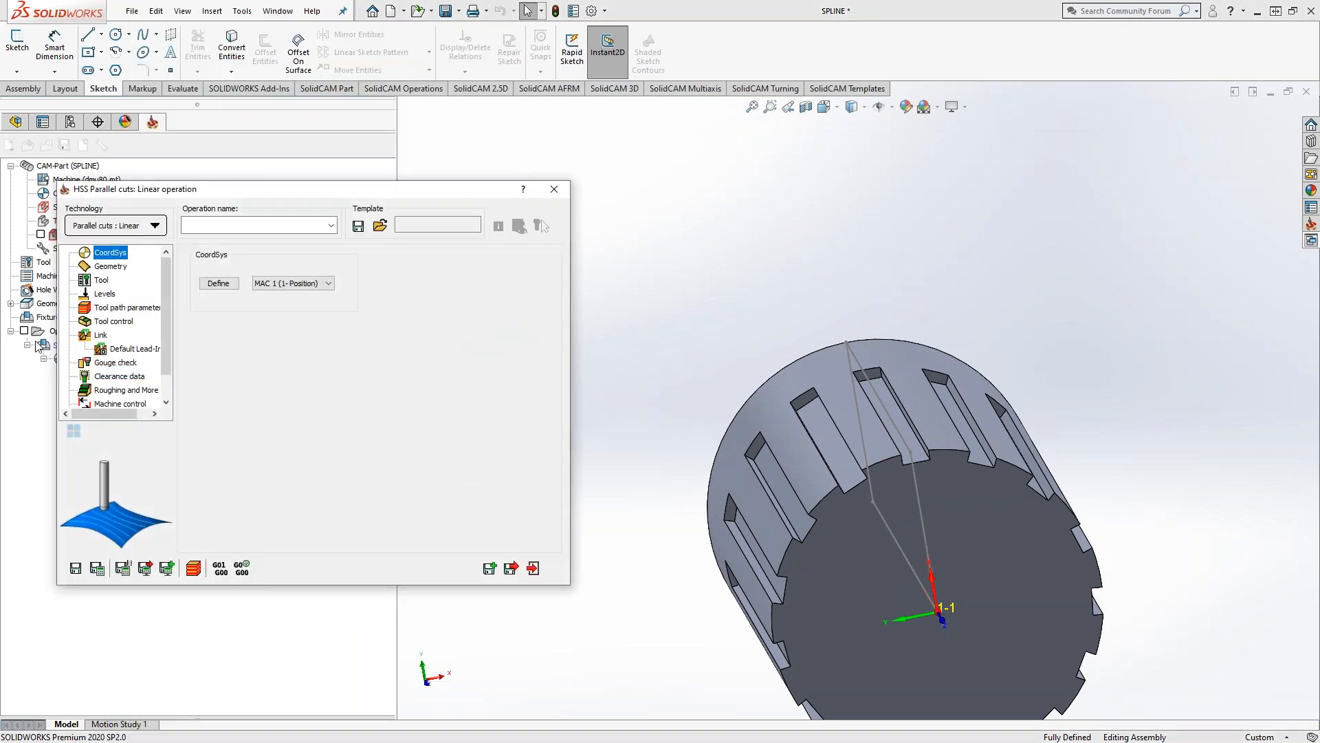
{"action": "left_click", "coordinate": [101, 281]}
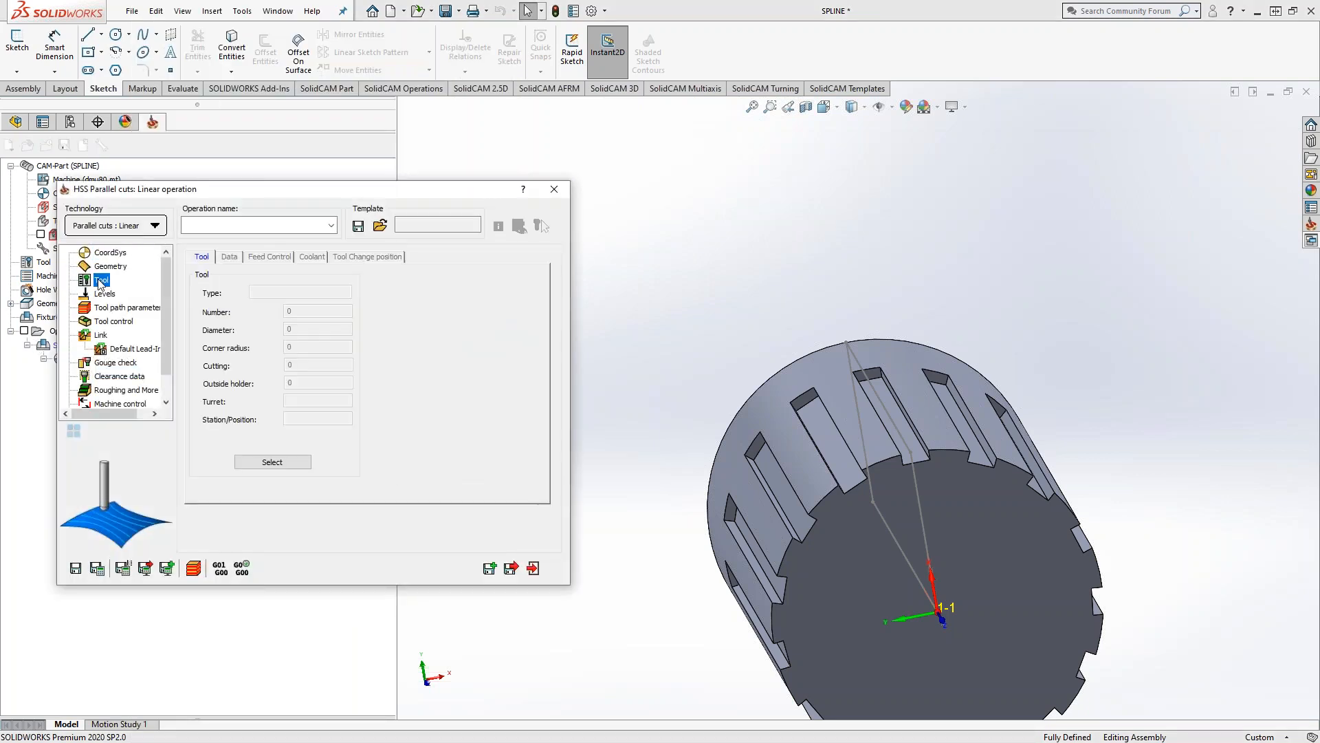
{"action": "left_click", "coordinate": [114, 322]}
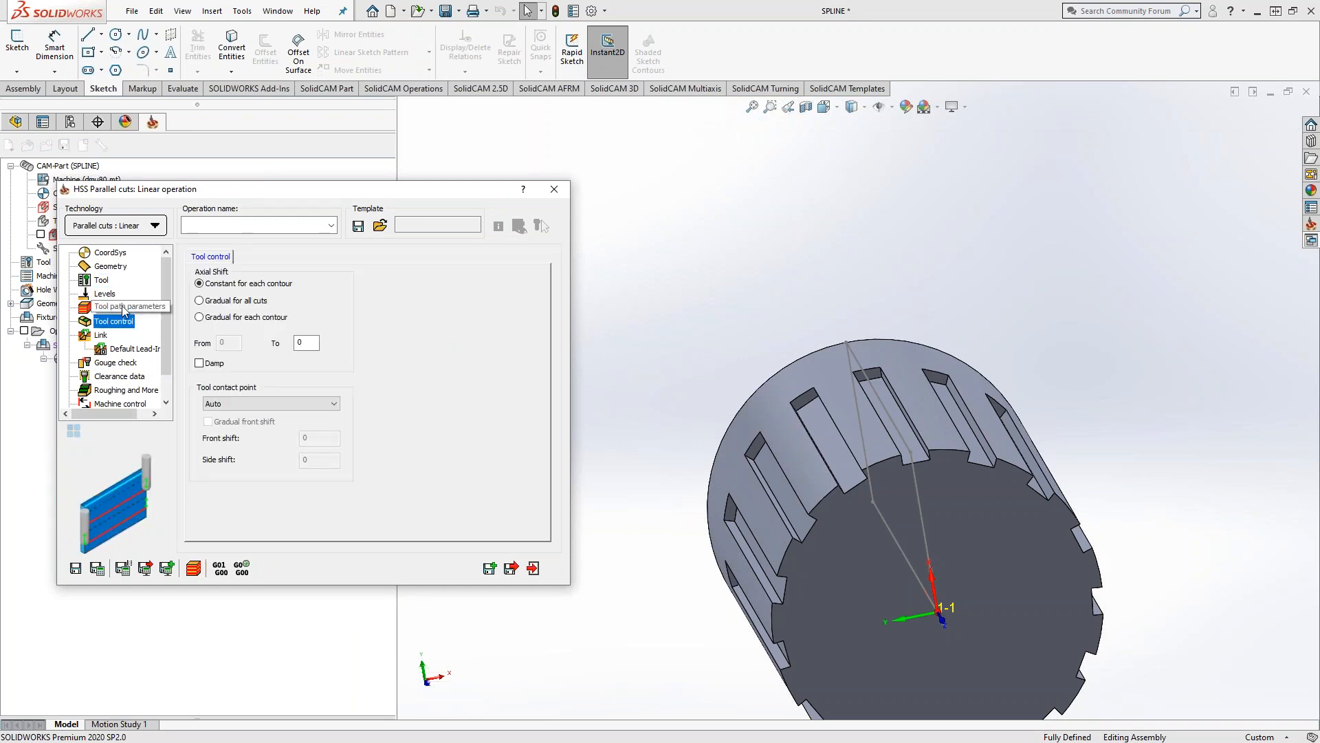
{"action": "left_click", "coordinate": [125, 308]}
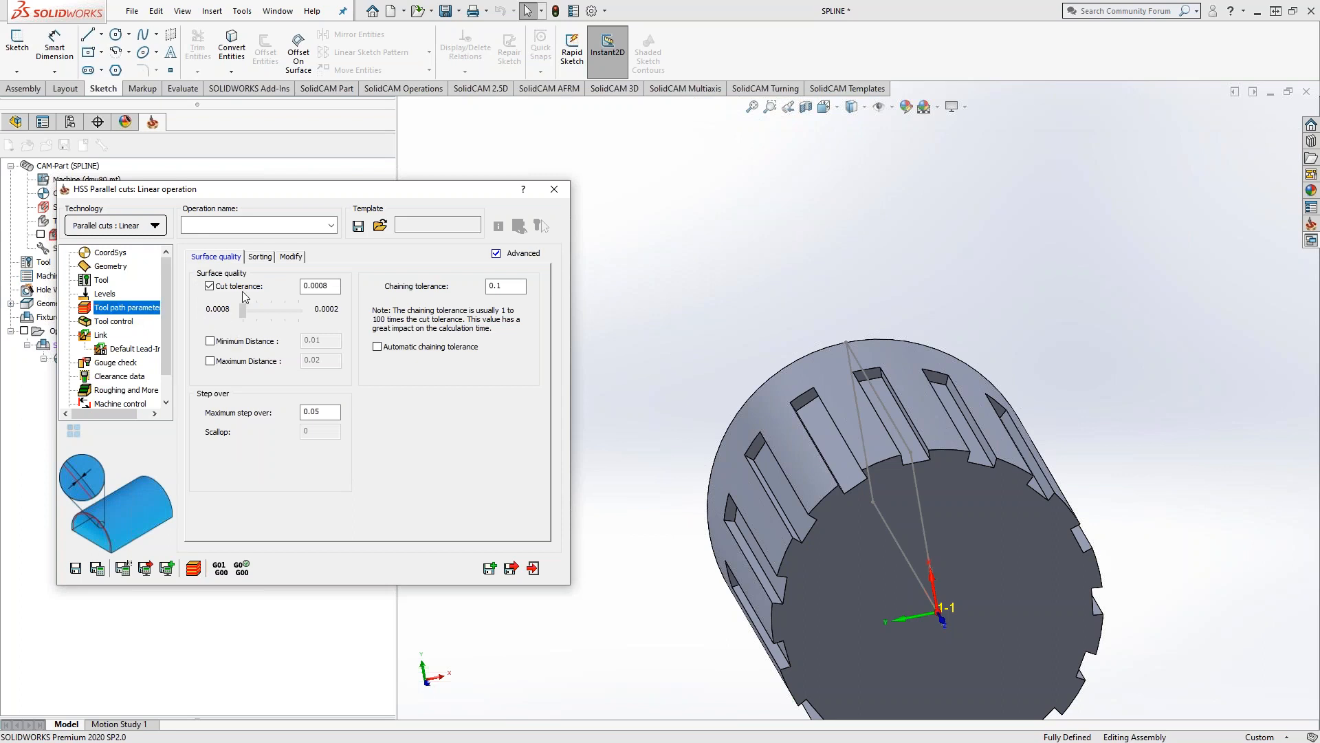
Enable 3D Tool Compensation with the Tool Tip option in the HSS operation's tool path modification parameters
{"action": "left_click", "coordinate": [292, 259]}
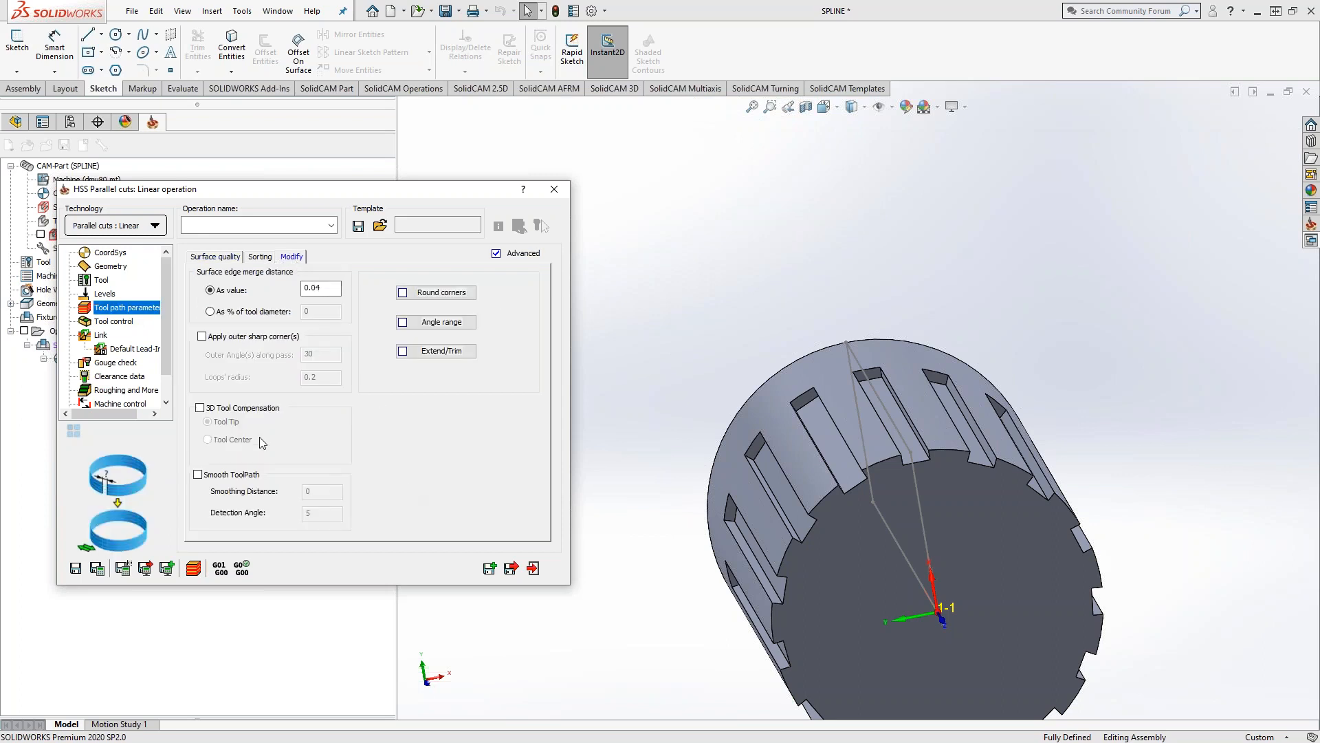
{"action": "left_click", "coordinate": [200, 408]}
{"action": "left_click", "coordinate": [233, 421]}
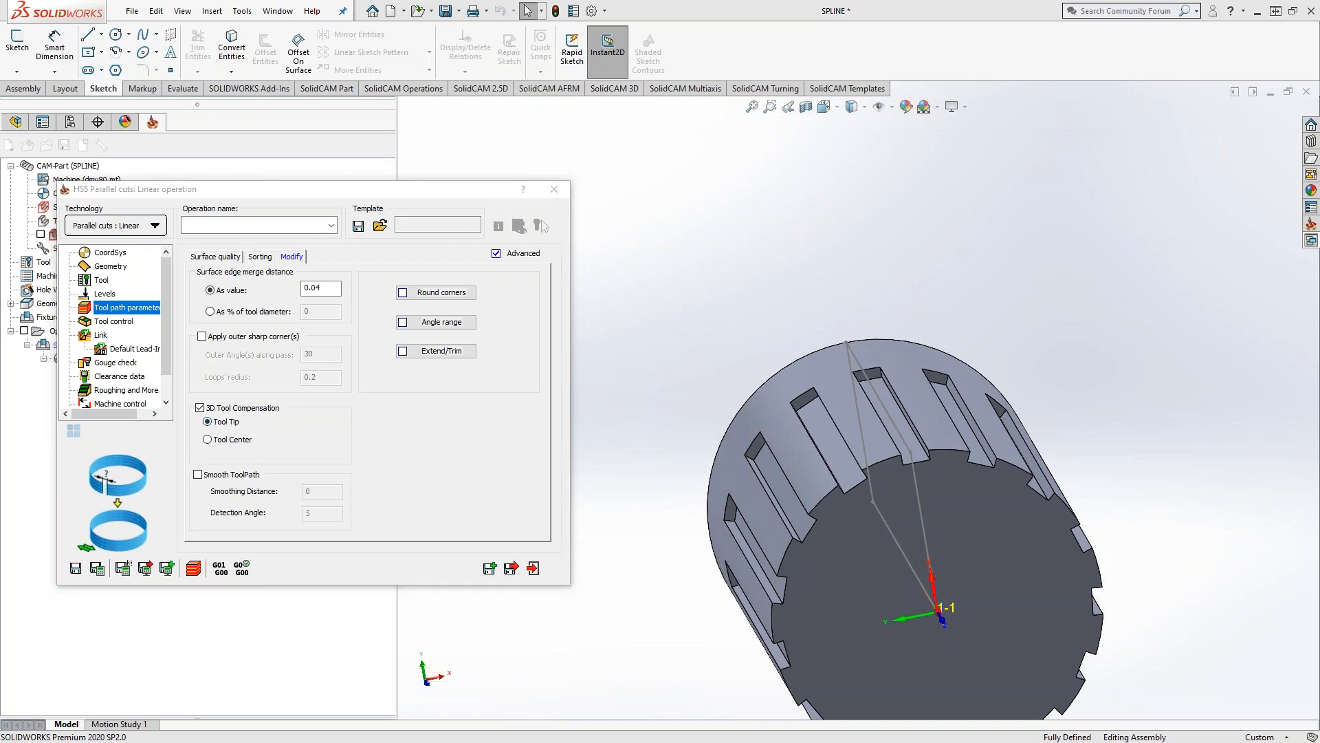
Read the help on the Tool tip and Tool center compensation options, and close the HSS operation with 3D Tool Compensation disabled
{"action": "left_click_drag", "start_coordinate": [1319, 103], "coordinate": [413, 46]}
{"action": "left_click", "coordinate": [677, 48]}
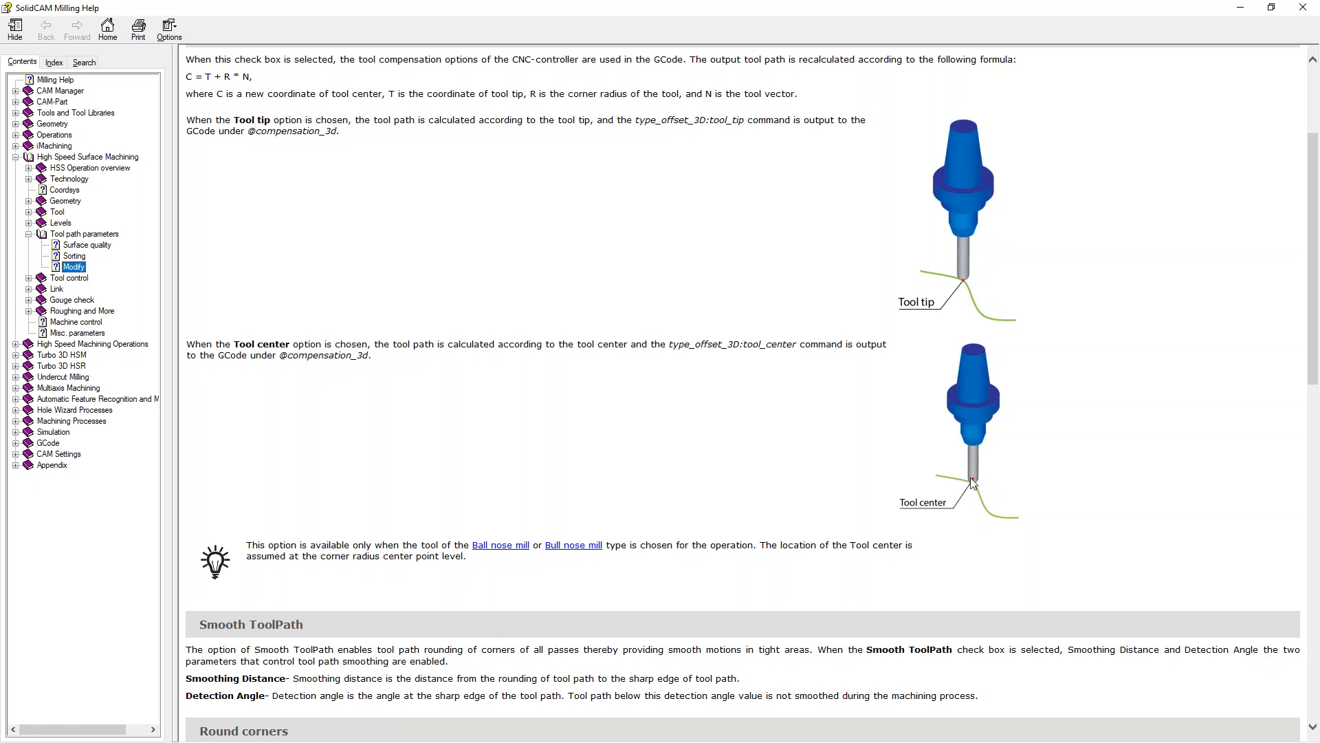
{"action": "left_click", "coordinate": [1303, 8]}
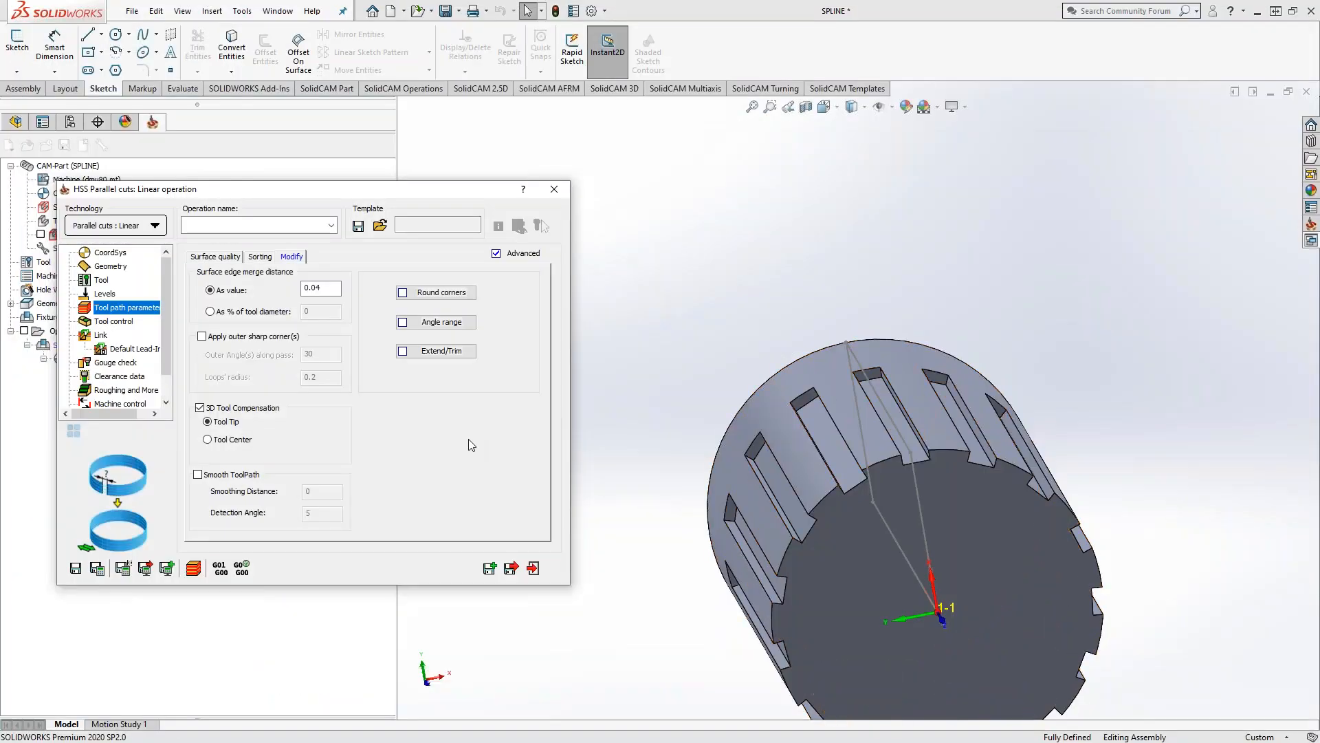
{"action": "left_click", "coordinate": [200, 408]}
{"action": "left_click", "coordinate": [555, 189]}
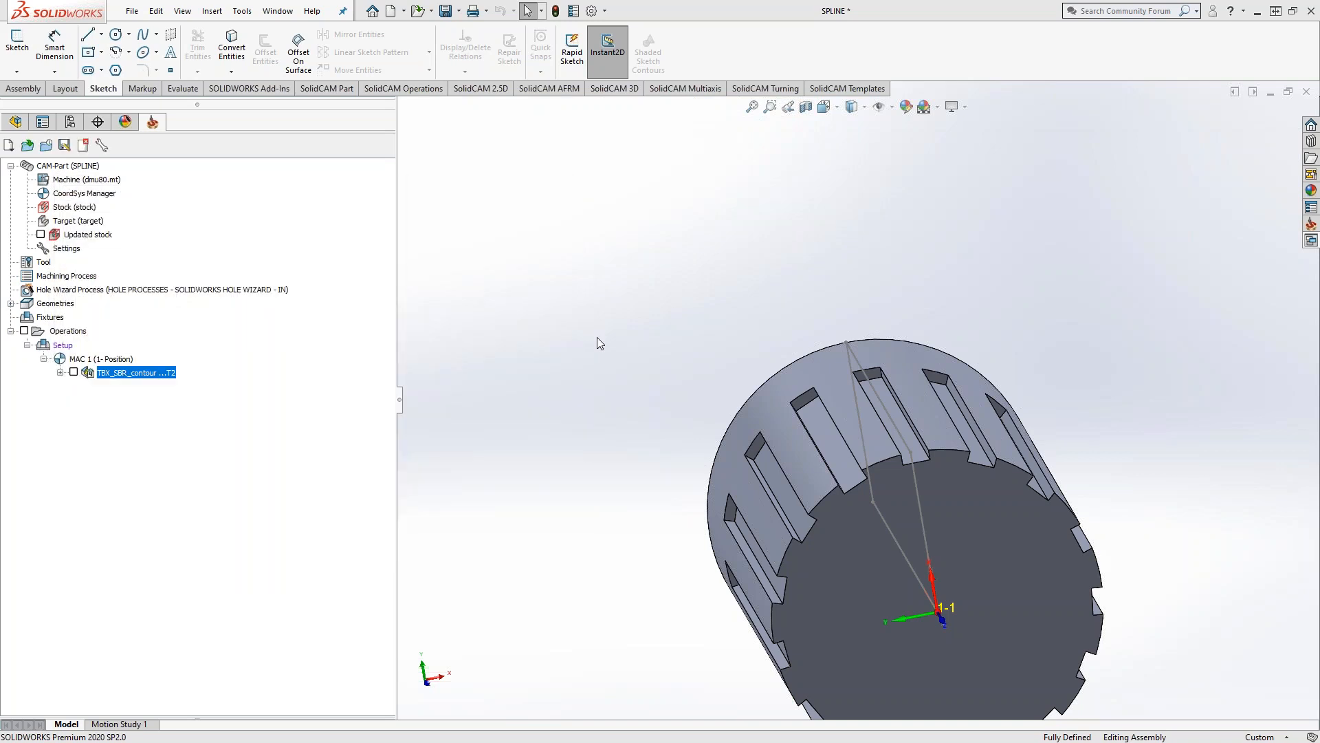
Start a 3D Milling operation on the target and look through its technology, link and tolerance parameters for tool compensation
{"action": "right_click", "coordinate": [129, 372]}
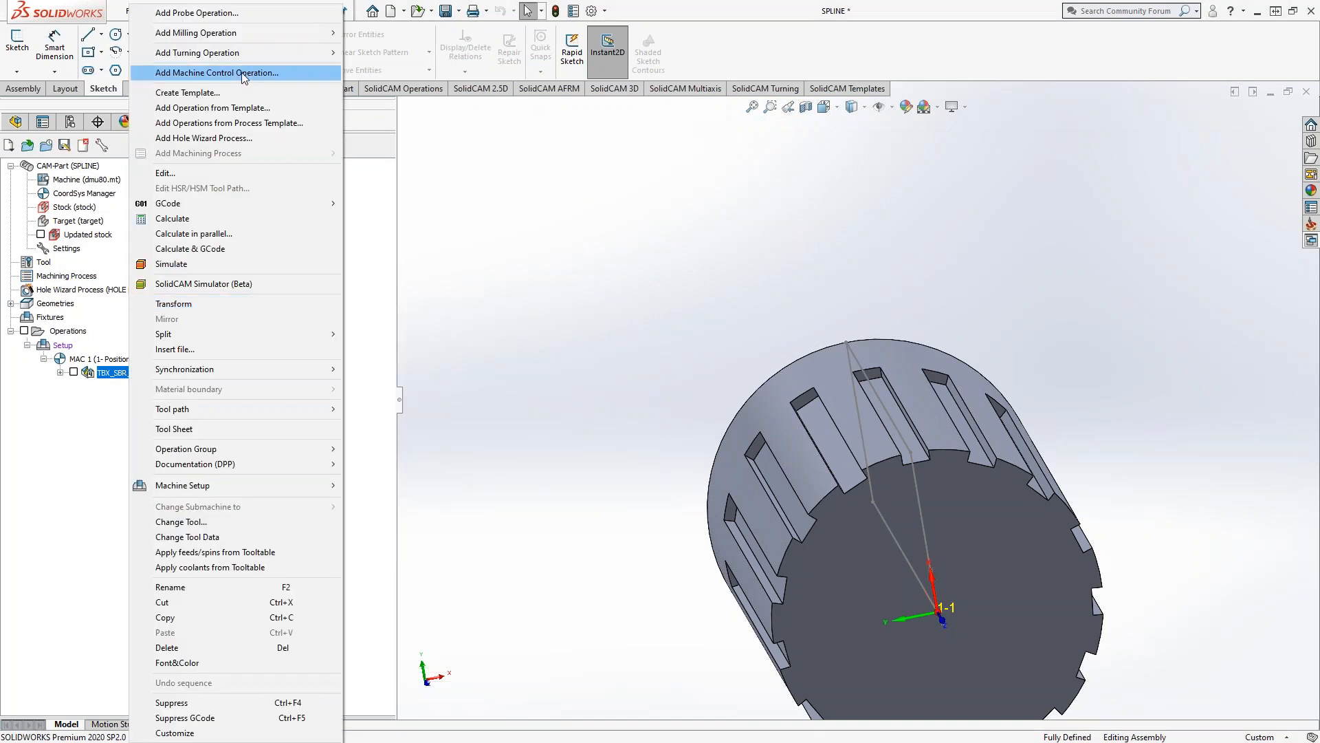
{"action": "mouse_move", "coordinate": [256, 33]}
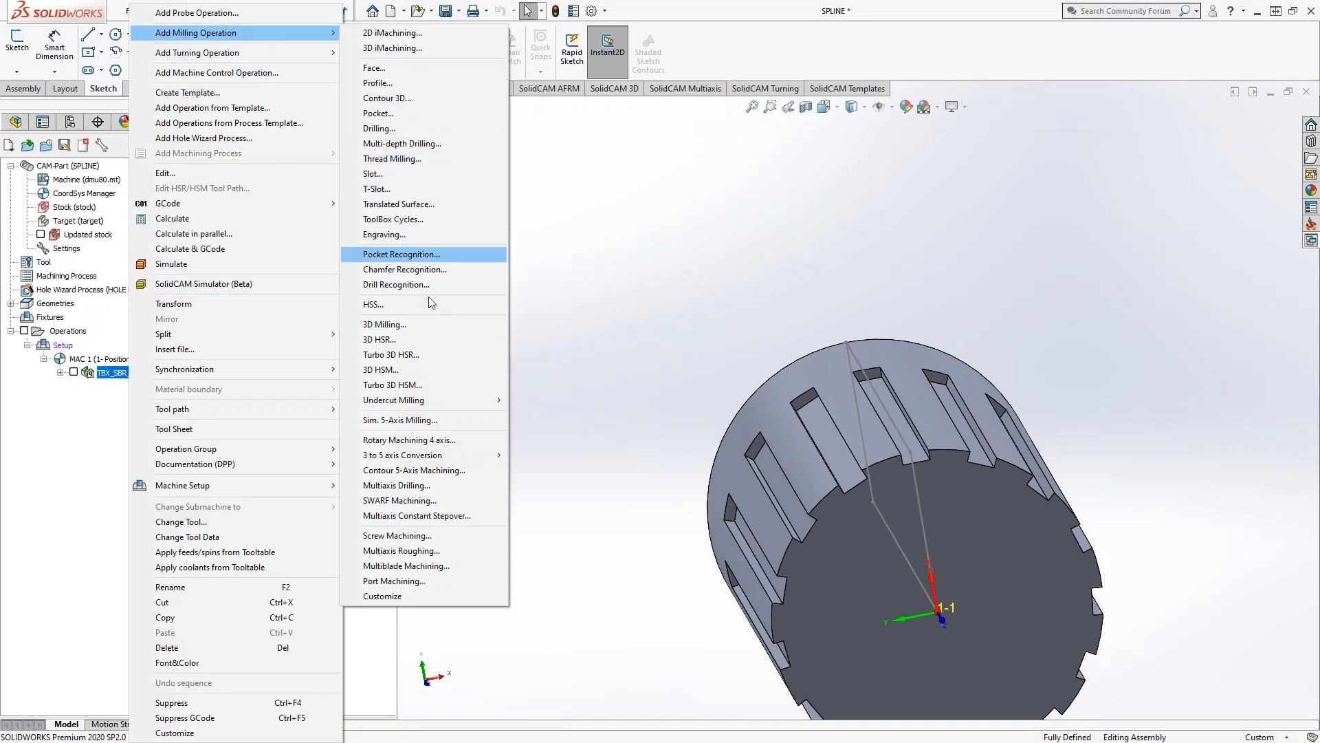
{"action": "left_click", "coordinate": [424, 330]}
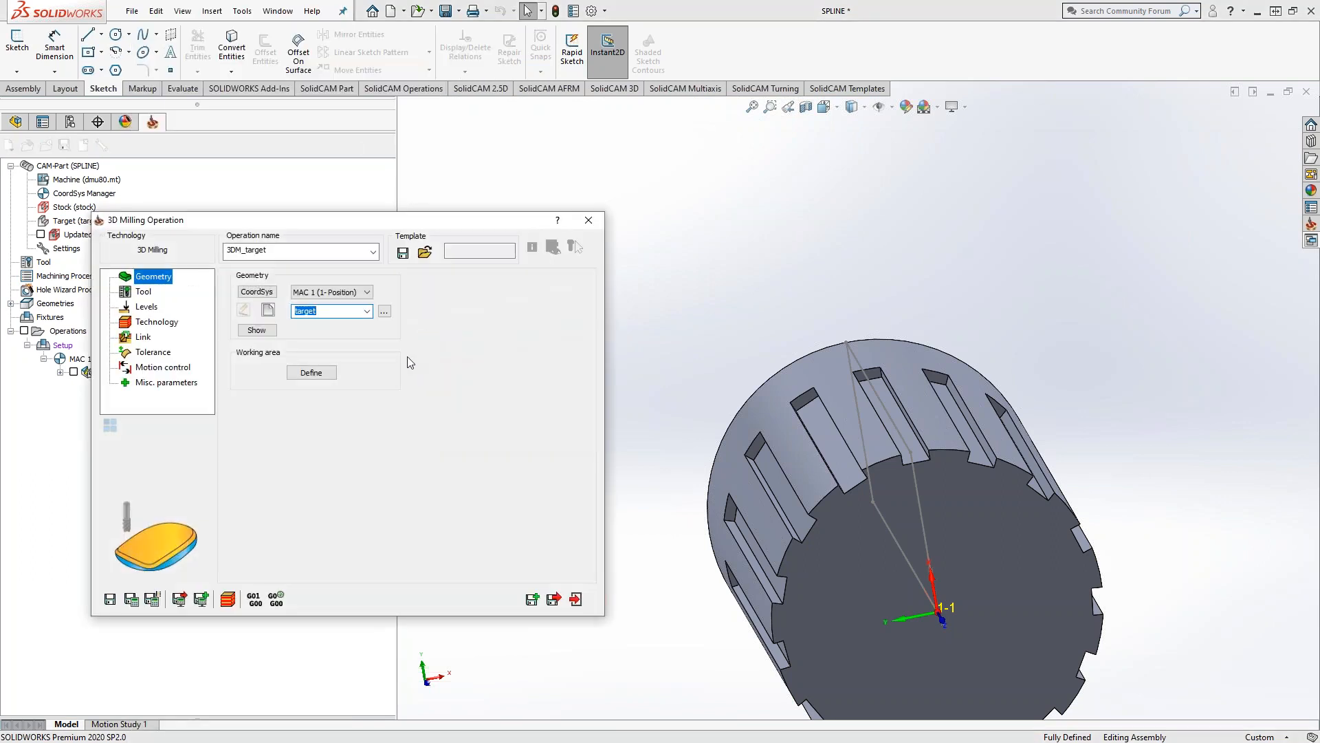
{"action": "left_click", "coordinate": [152, 322]}
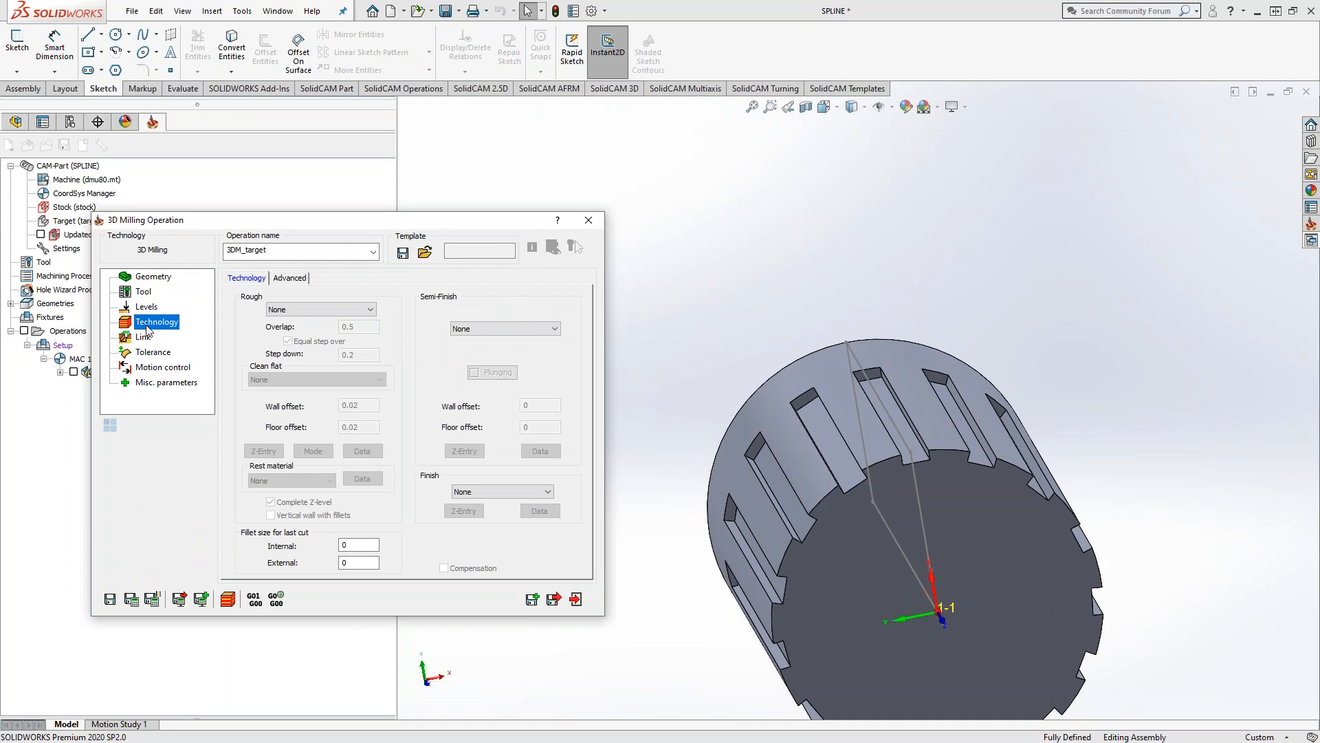
{"action": "left_click", "coordinate": [297, 282]}
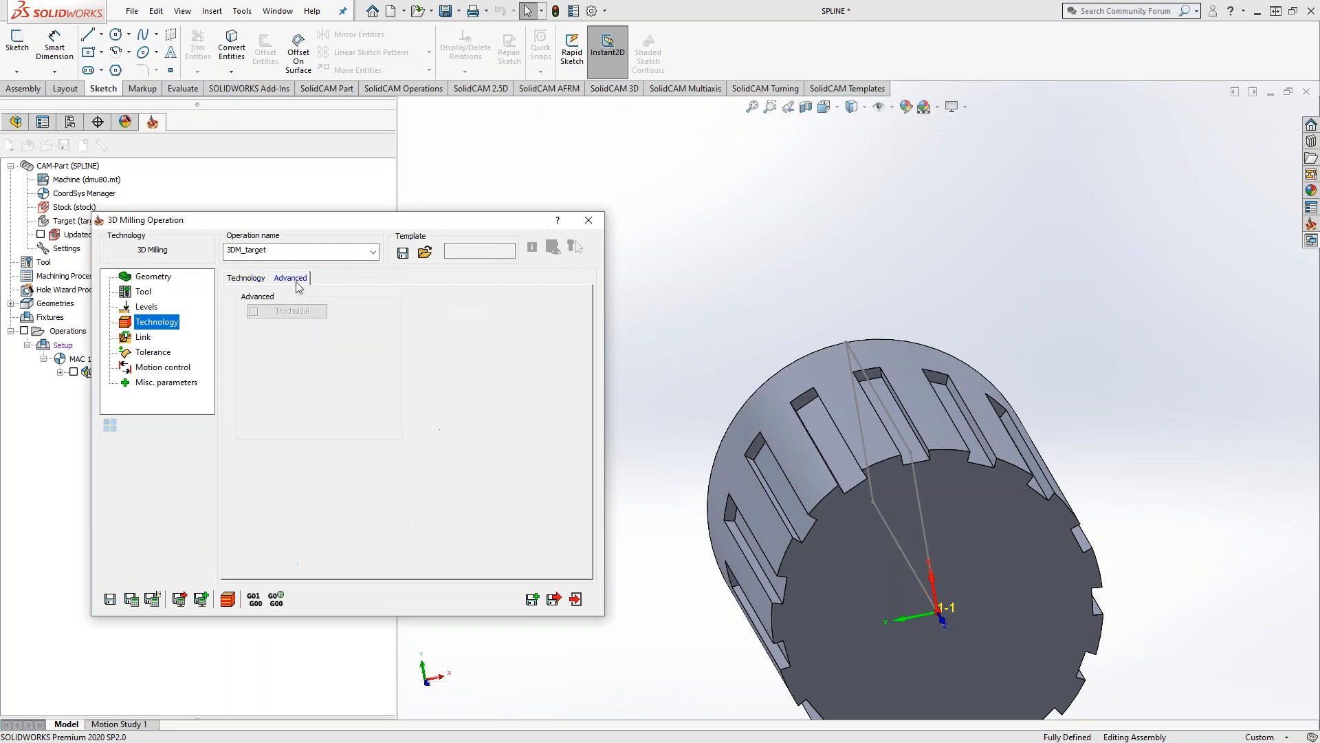
{"action": "left_click", "coordinate": [141, 337]}
{"action": "left_click", "coordinate": [141, 353]}
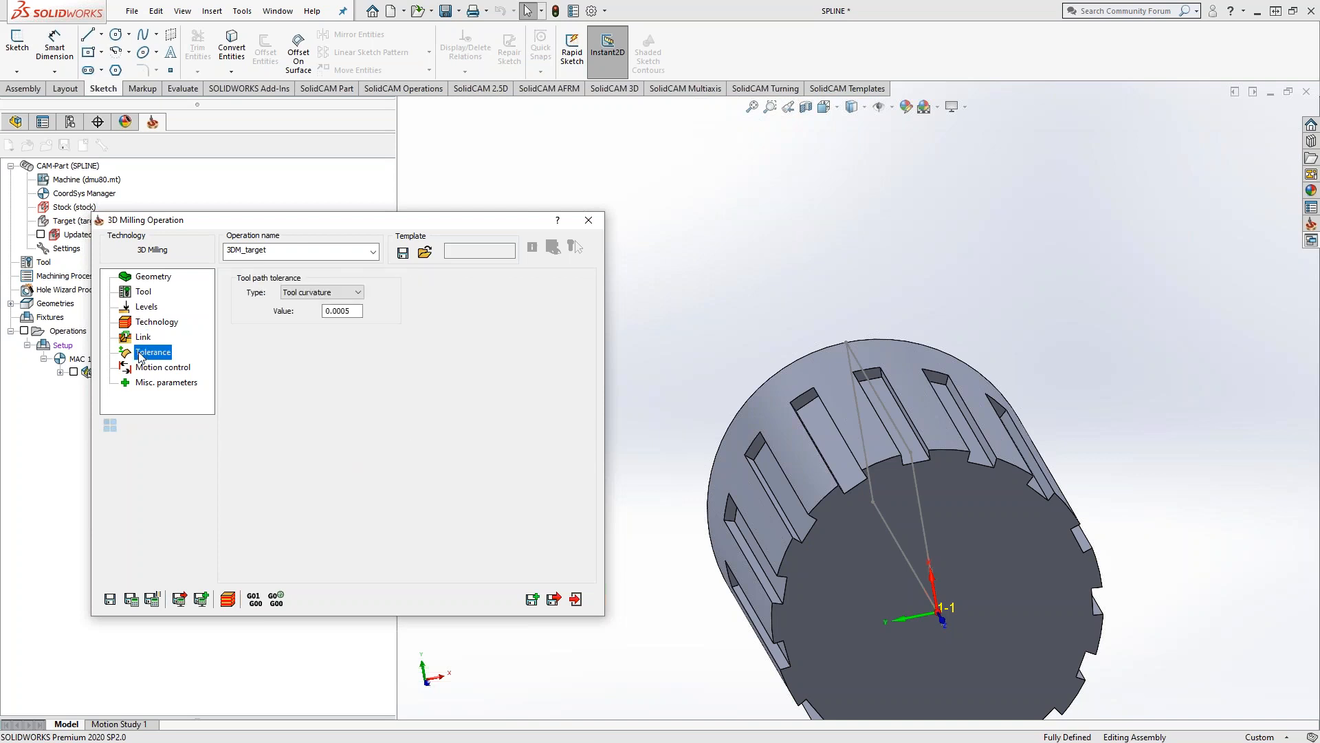
Check the 3D Milling operation's levels, tool and main technology parameters for compensation, and close the operation without saving
{"action": "left_click", "coordinate": [141, 313]}
{"action": "left_click", "coordinate": [143, 291]}
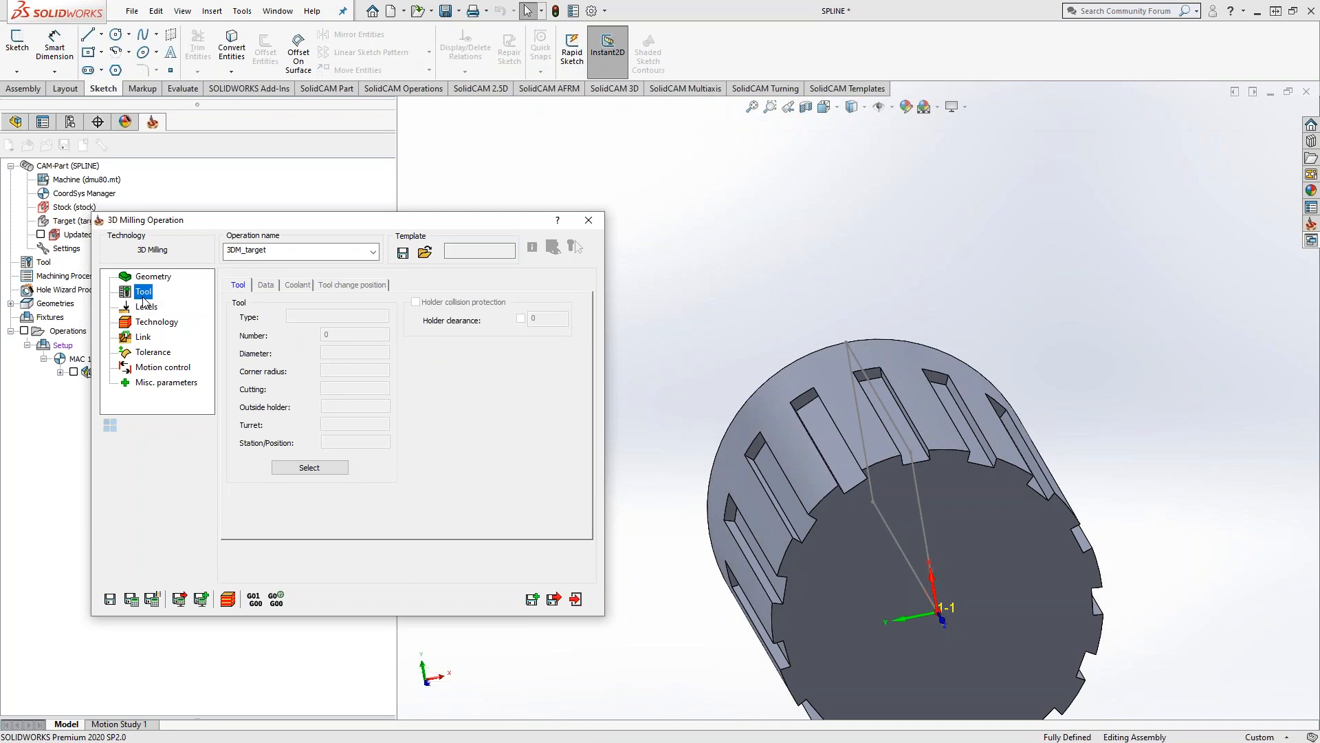
{"action": "left_click", "coordinate": [144, 324]}
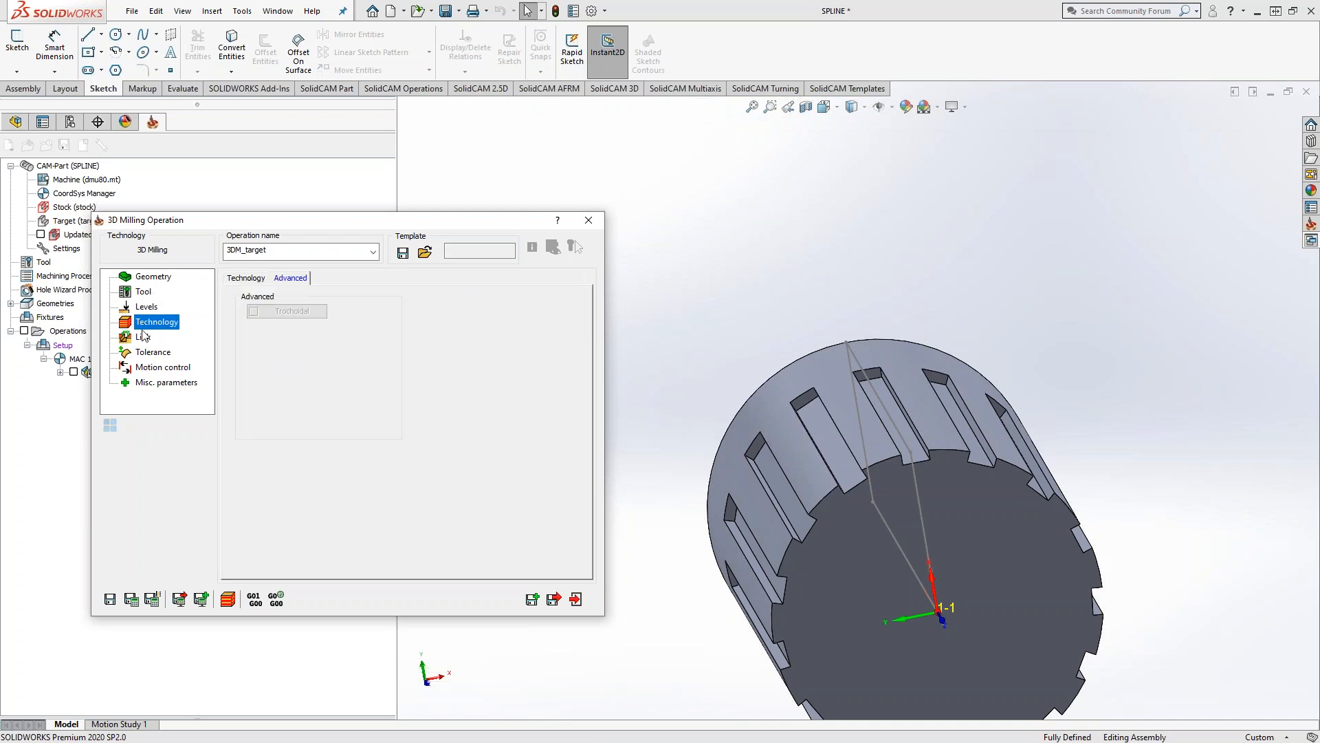
{"action": "left_click", "coordinate": [249, 278]}
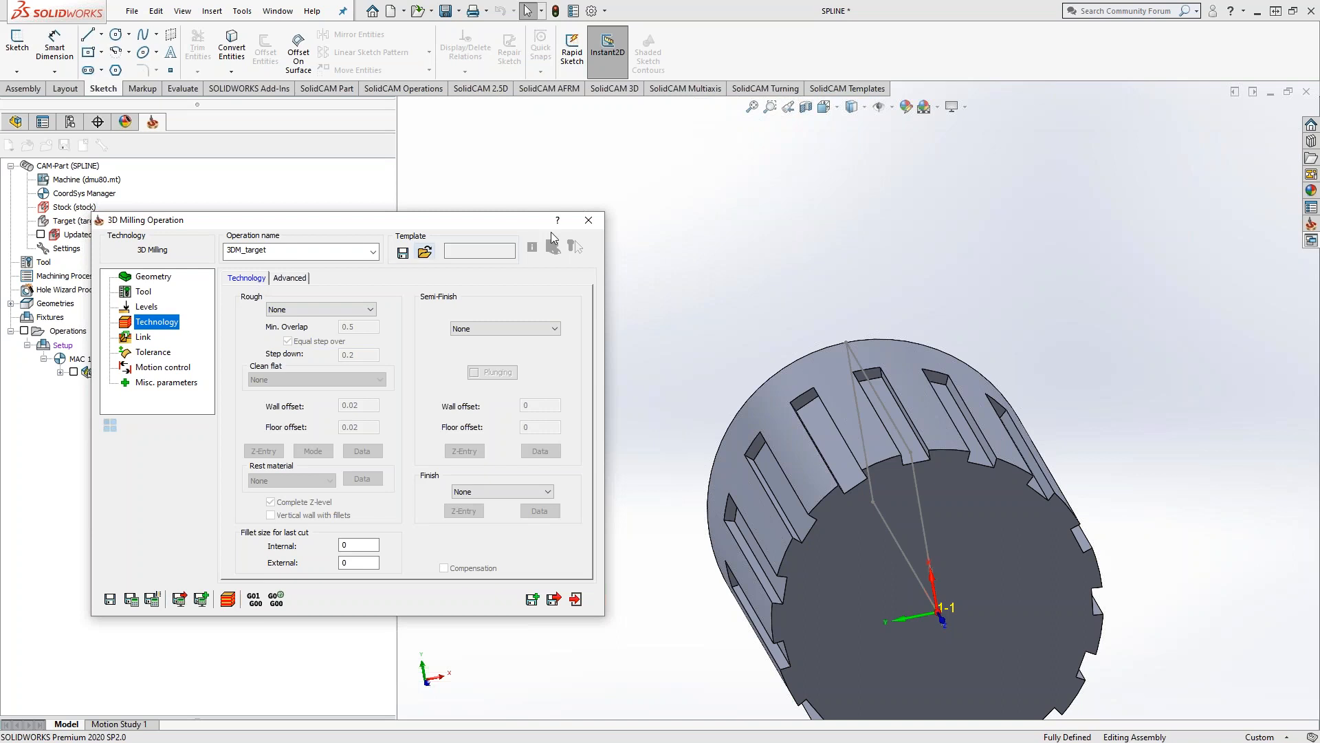
{"action": "left_click", "coordinate": [589, 220]}
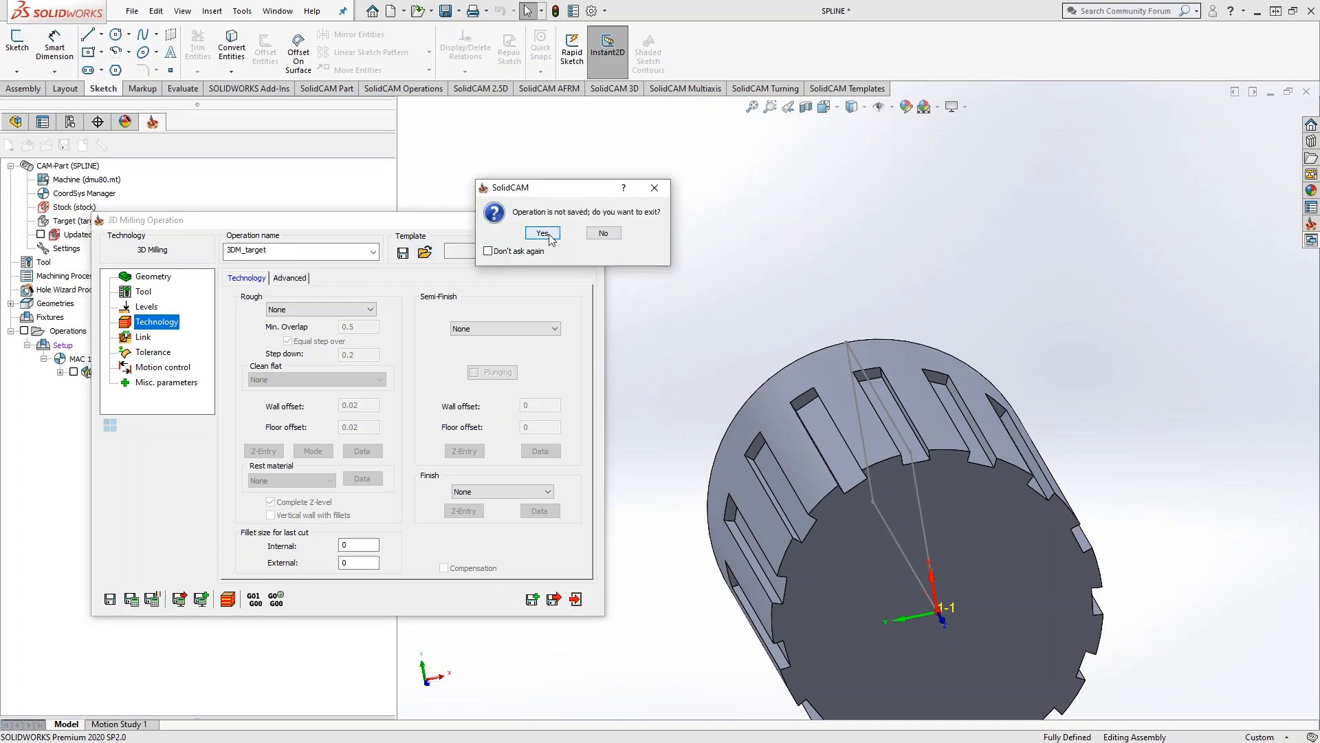
{"action": "left_click", "coordinate": [542, 233]}
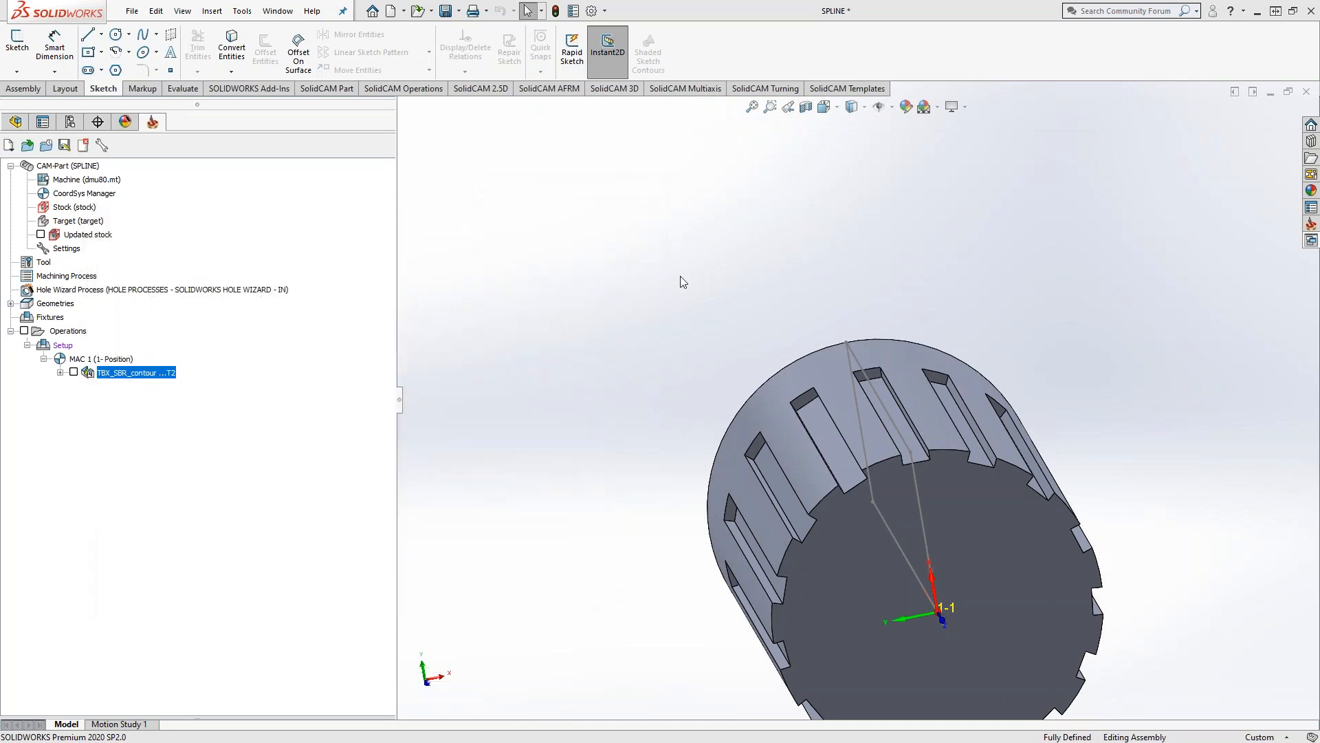